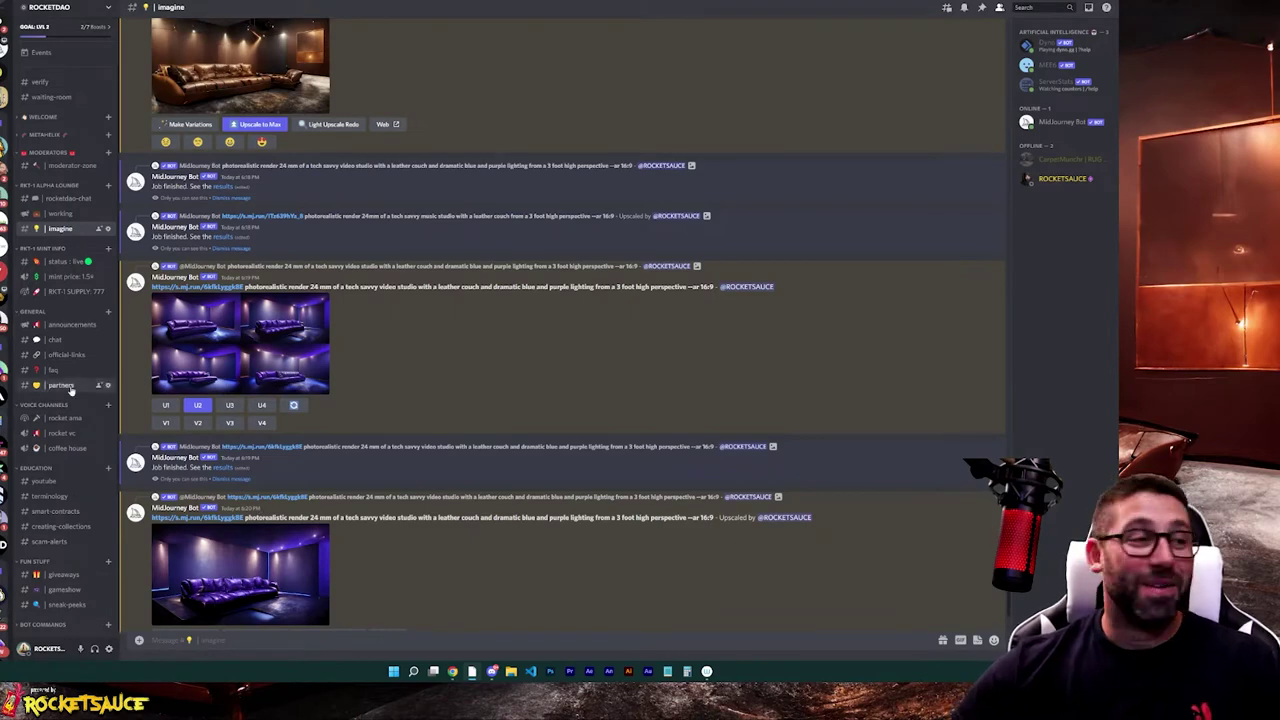
- Open the Midjourney newbies-26 channel and preview the long-hair, theater and pyramid landscape grids
{"action": "left_click", "coordinate": [6, 388]}
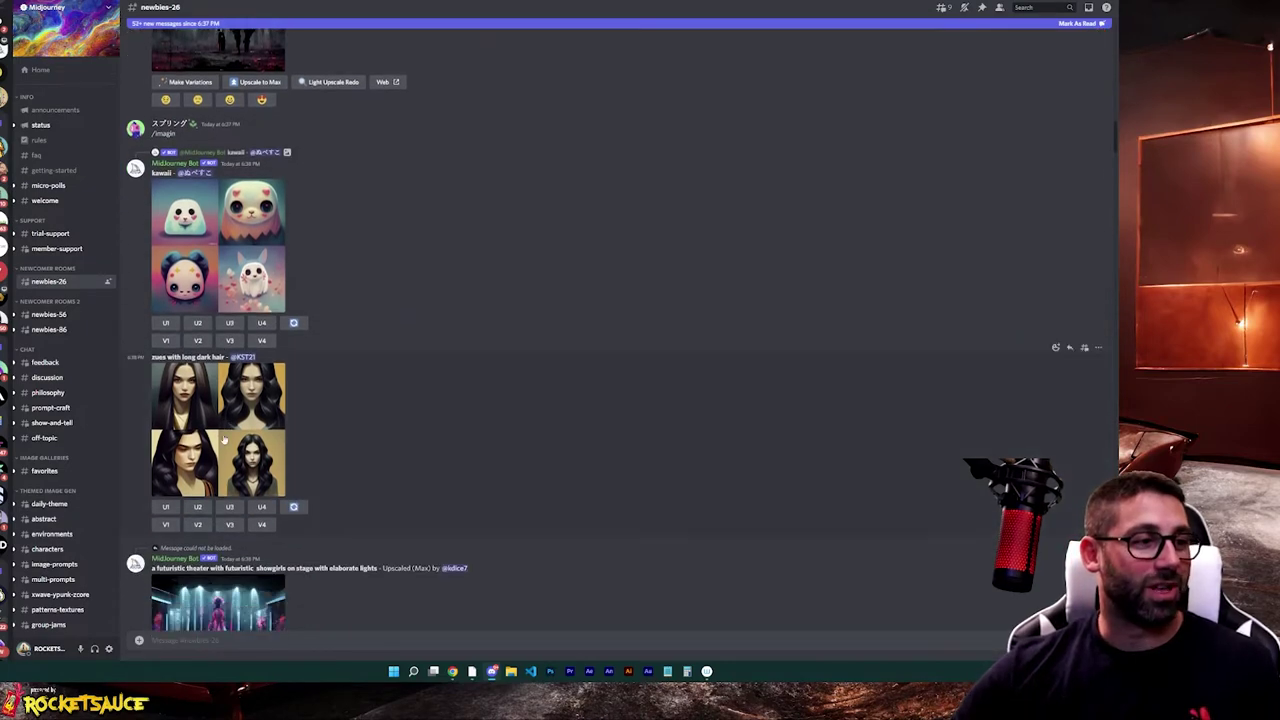
{"action": "left_click", "coordinate": [223, 438]}
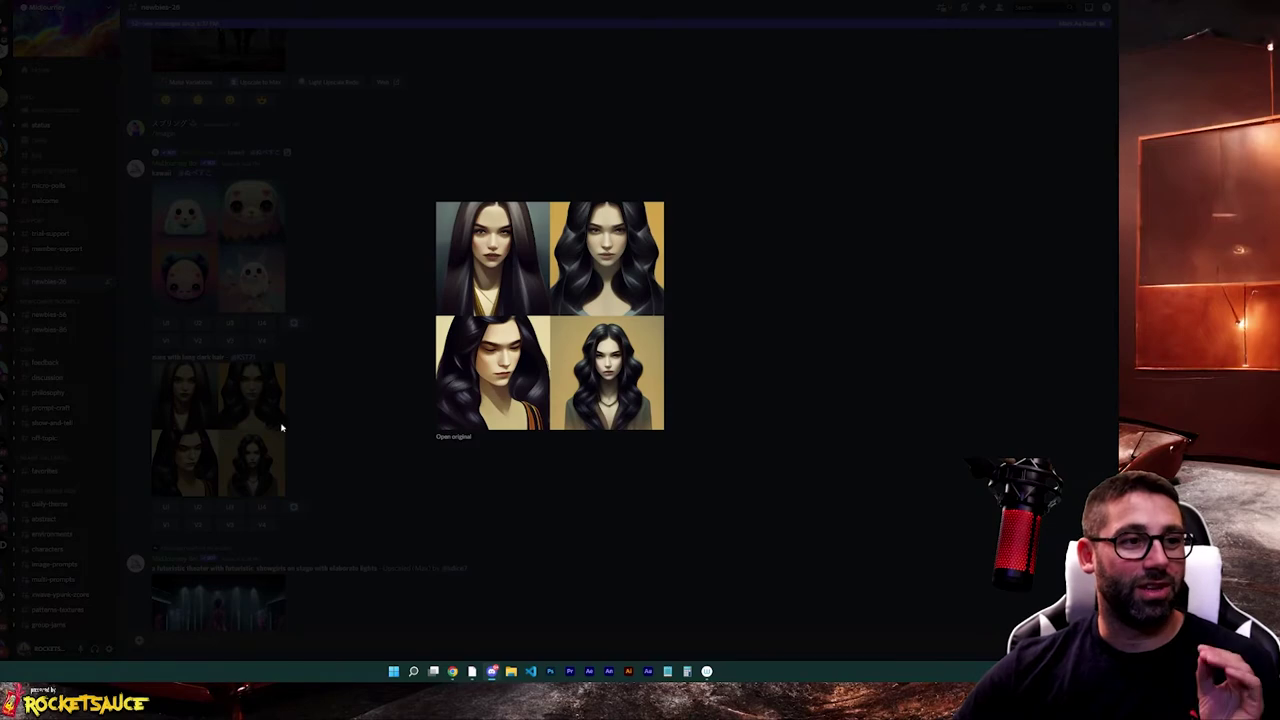
{"action": "left_click", "coordinate": [748, 411]}
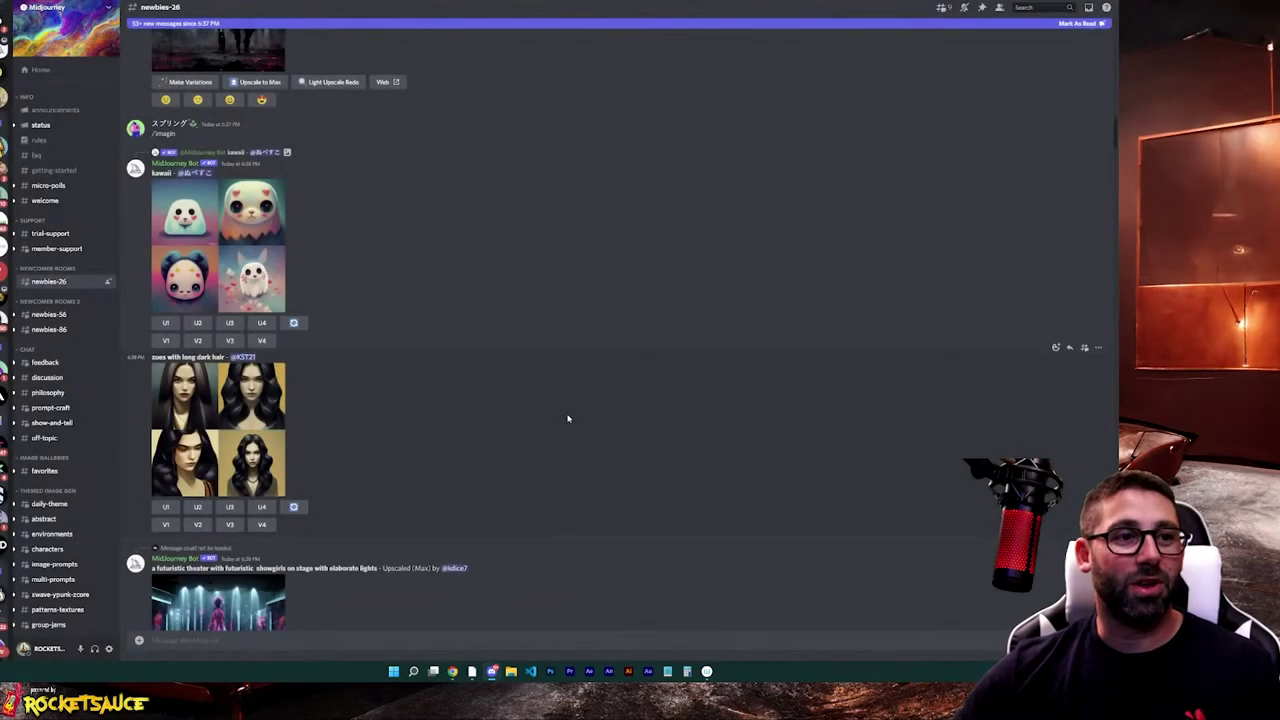
{"action": "left_click", "coordinate": [243, 342]}
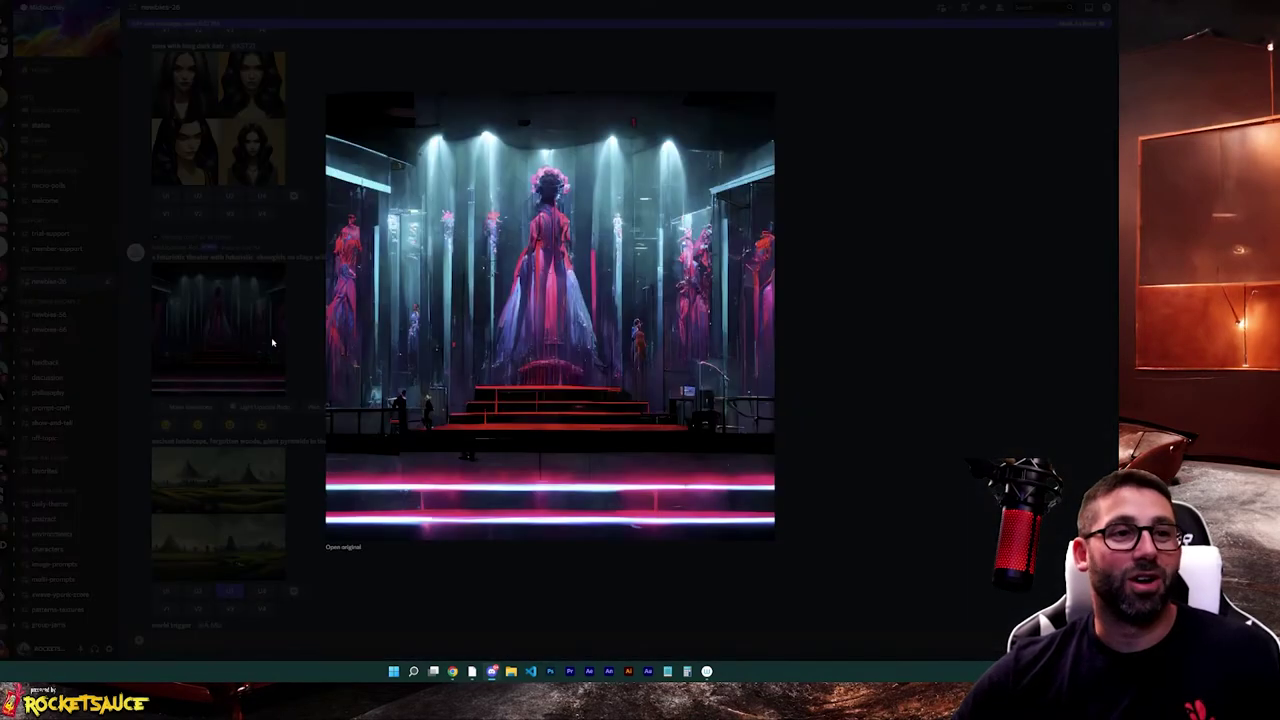
{"action": "left_click", "coordinate": [828, 371]}
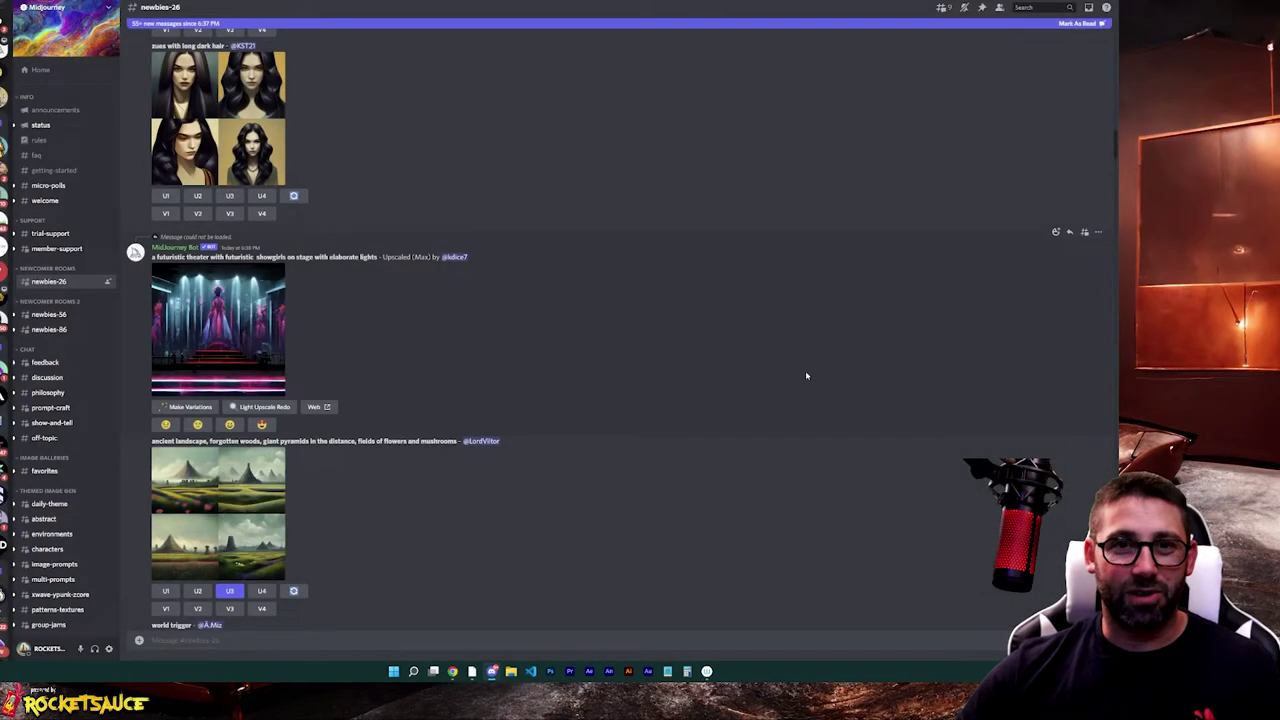
{"action": "left_click", "coordinate": [212, 515]}
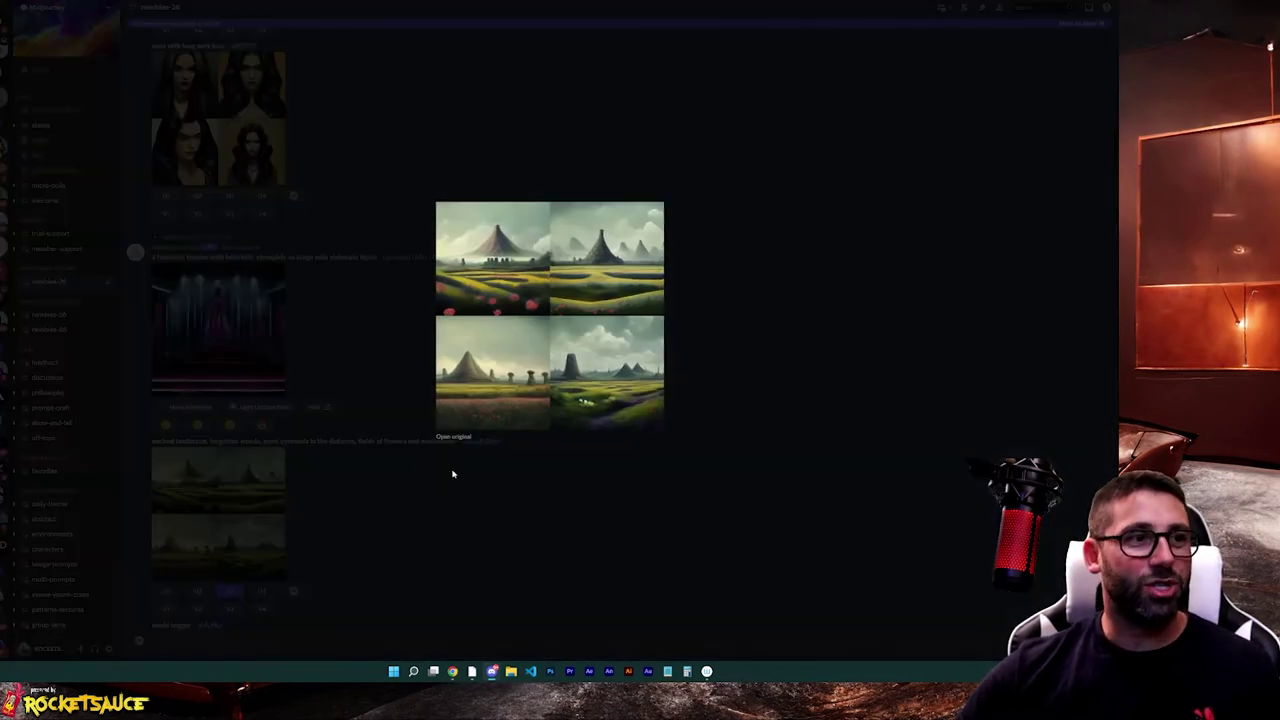
{"action": "left_click", "coordinate": [492, 511]}
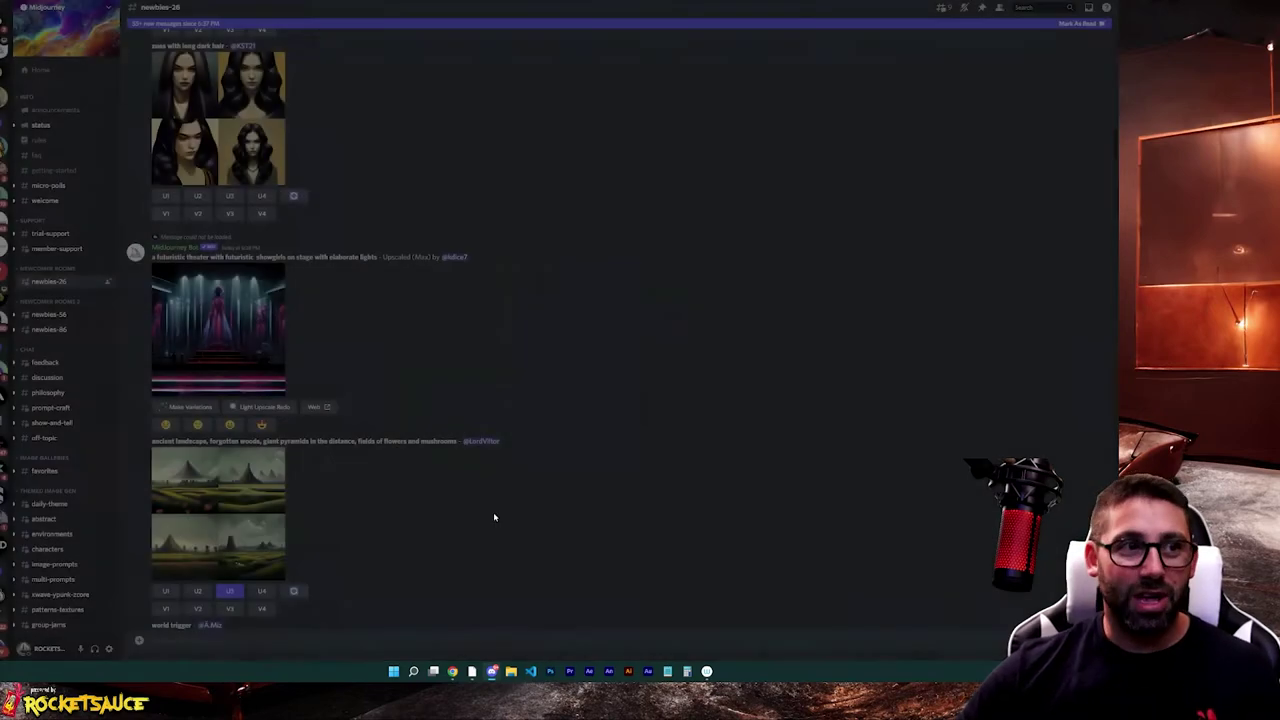
- Preview the world-trigger grid and the redhead family portrait grid, closing each
{"action": "left_click", "coordinate": [250, 290]}
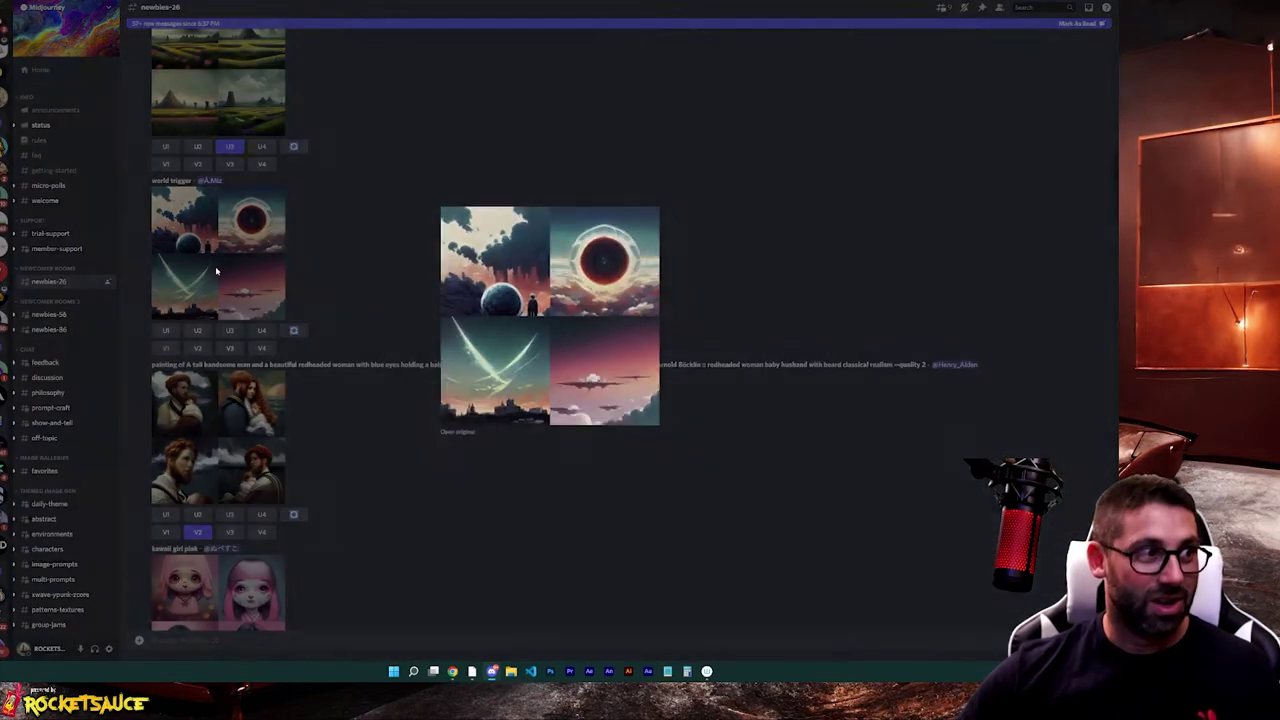
{"action": "left_click", "coordinate": [455, 547]}
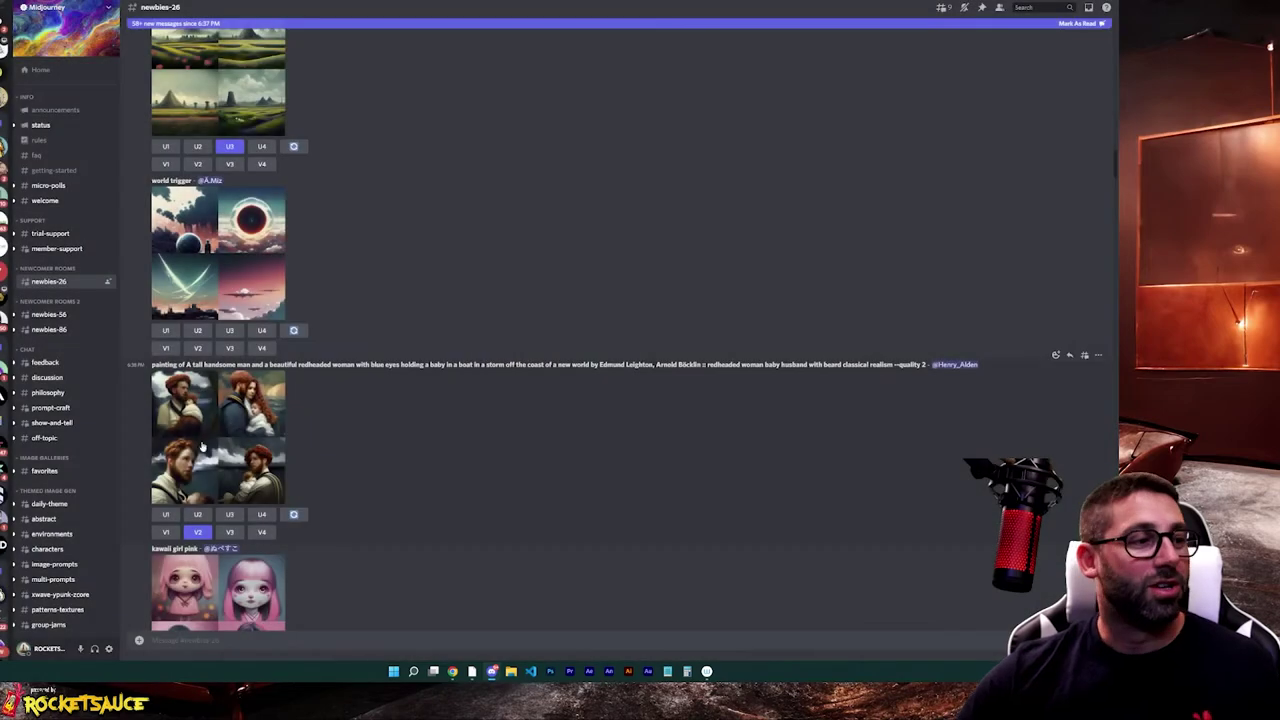
{"action": "left_click", "coordinate": [238, 456]}
{"action": "left_click", "coordinate": [472, 521]}
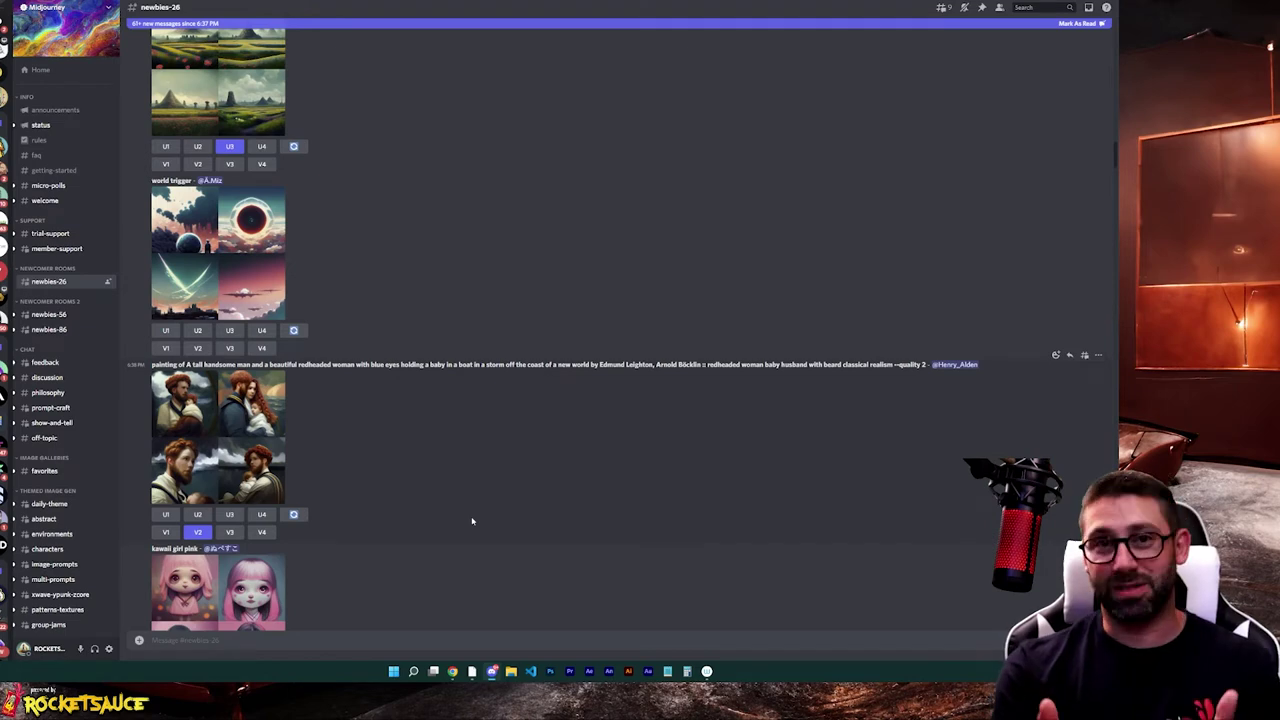
{"action": "left_click", "coordinate": [237, 400]}
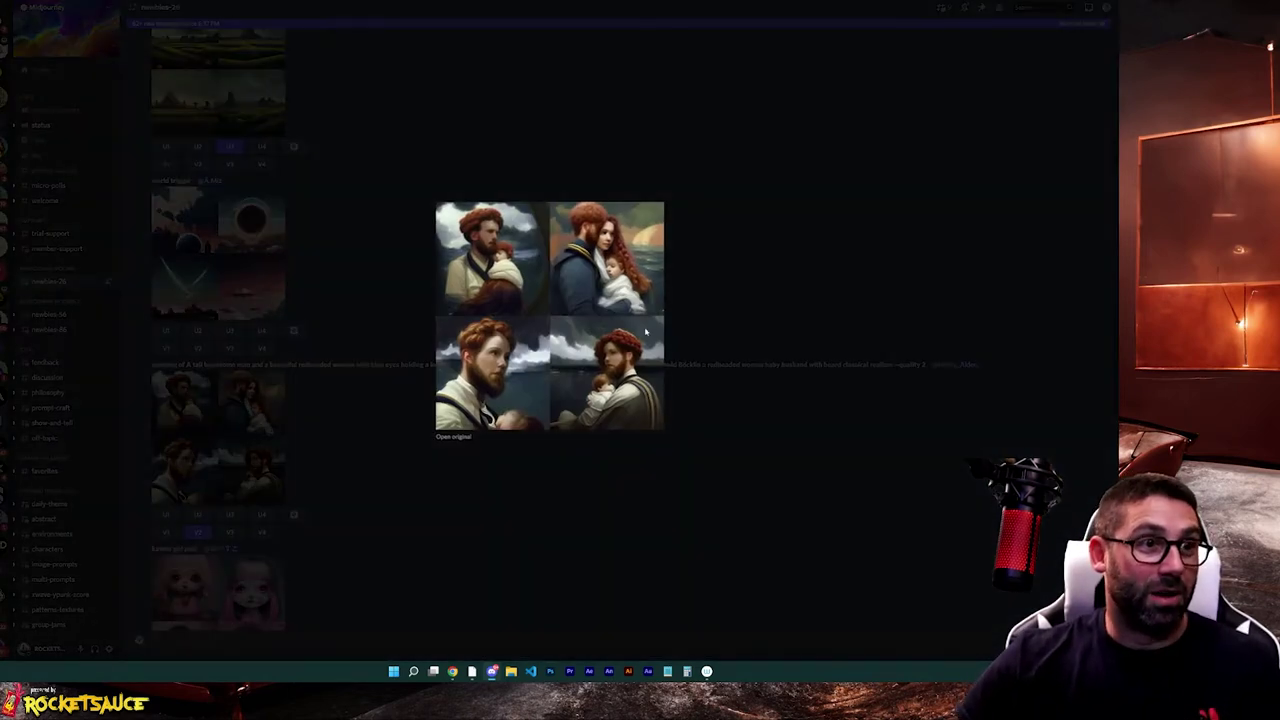
{"action": "left_click", "coordinate": [840, 271]}
- Preview the cyberpunk cat grid, then scroll down to the channel's newest posts
{"action": "scroll", "coordinate": [580, 320], "scroll_direction": "down", "scroll_amount": 4}
{"action": "scroll", "coordinate": [511, 334], "scroll_direction": "down", "scroll_amount": 3}
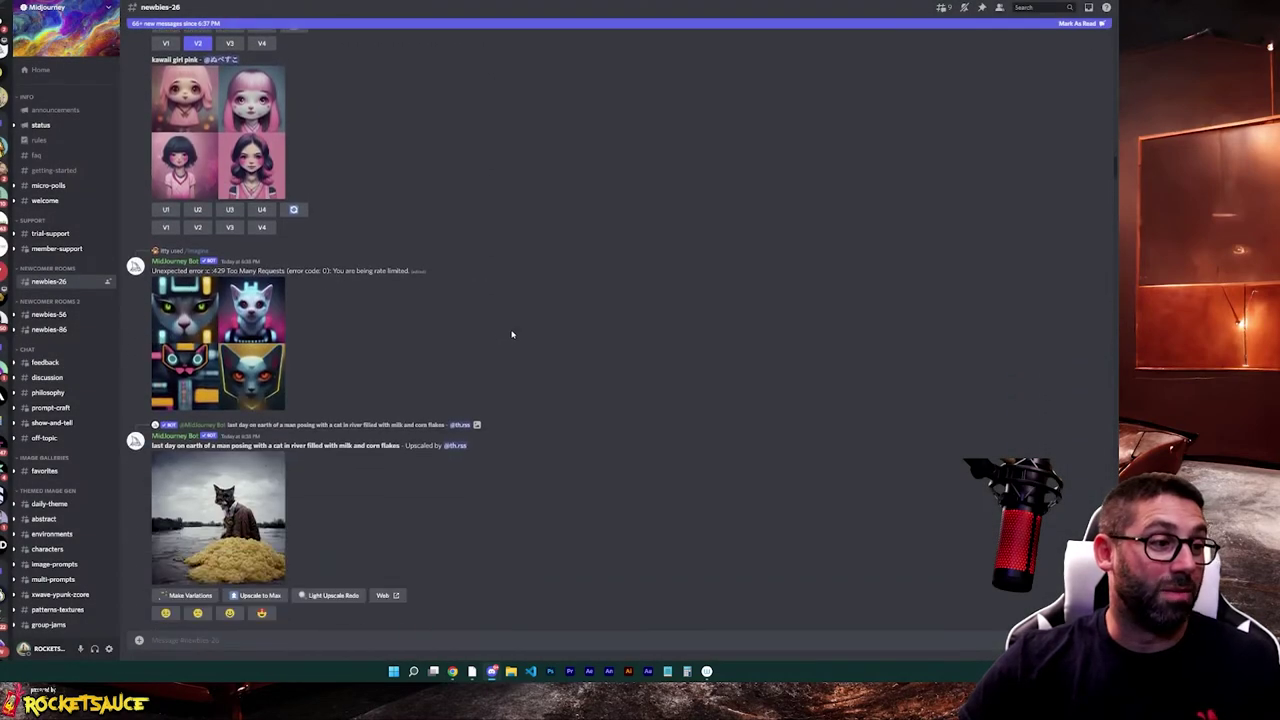
{"action": "left_click", "coordinate": [218, 343]}
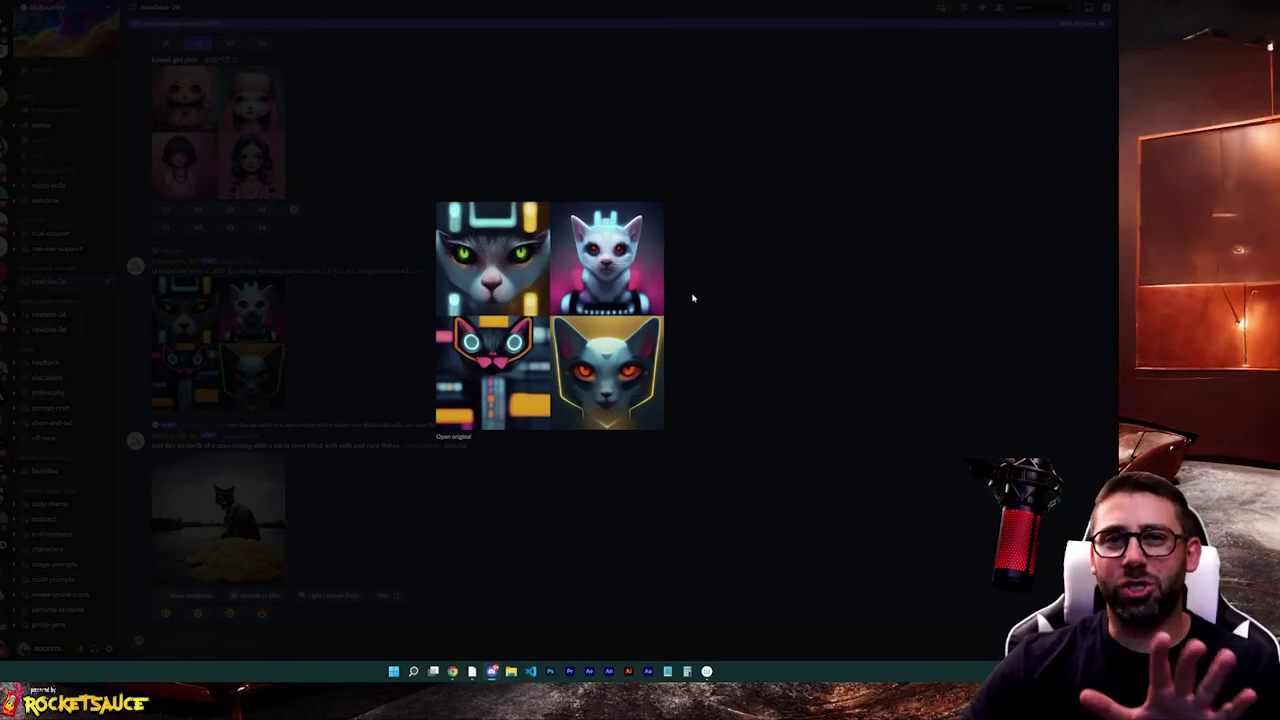
{"action": "left_click", "coordinate": [796, 256]}
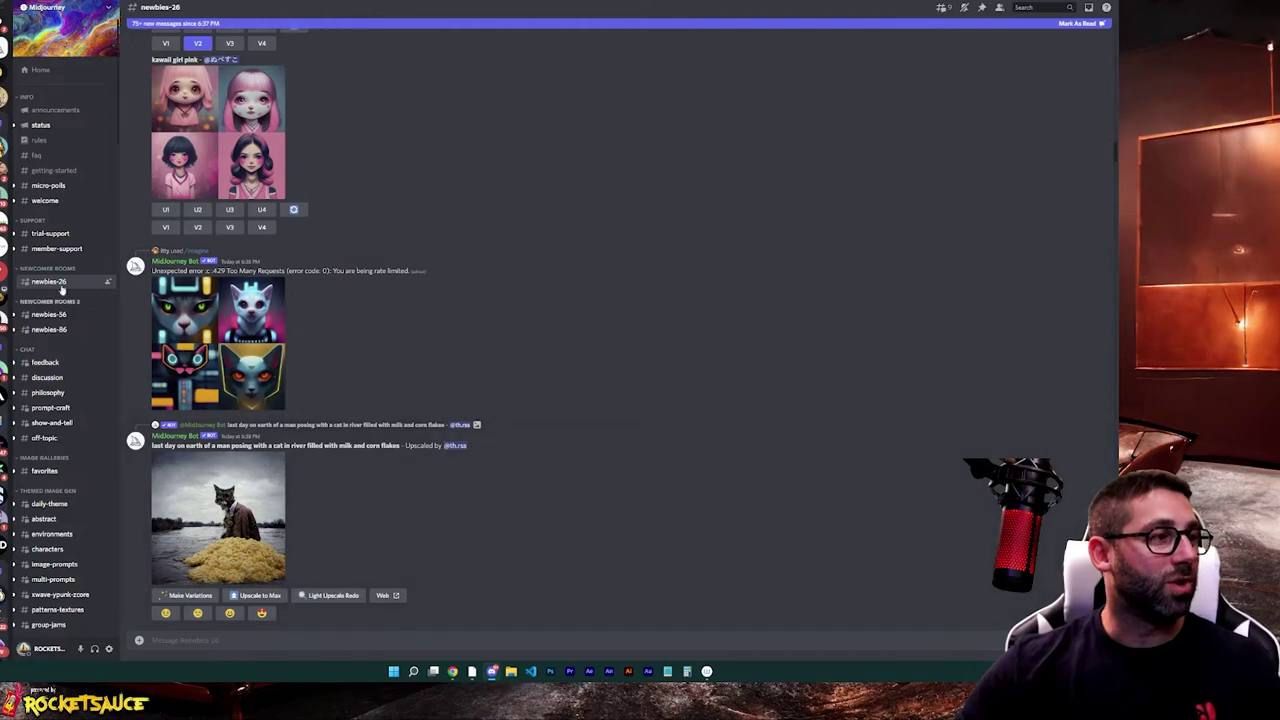
{"action": "mouse_move", "coordinate": [62, 283]}
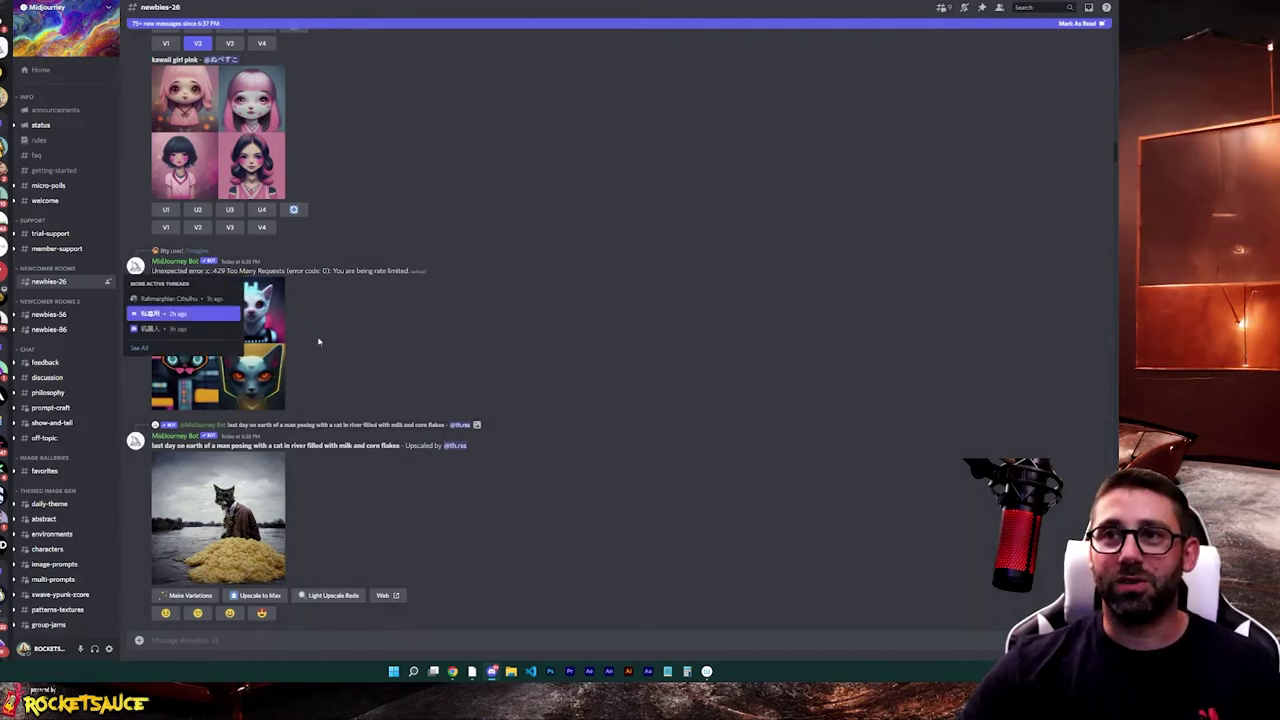
{"action": "scroll", "coordinate": [420, 465], "scroll_direction": "down", "scroll_amount": 15}
{"action": "scroll", "coordinate": [444, 474], "scroll_direction": "down", "scroll_amount": 20}
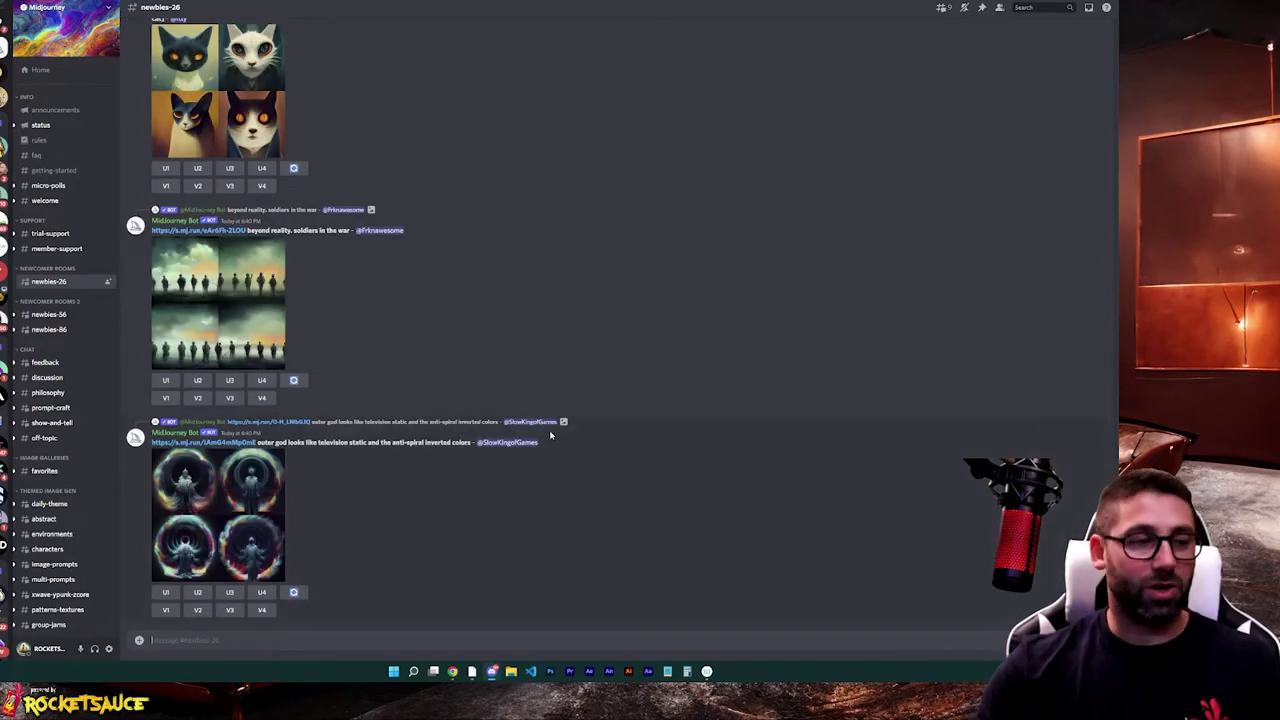
- Submit the /imagine prompt 'the first person to ever hold a puppy' to Midjourney
{"action": "type", "text": "/imagine prompt"}
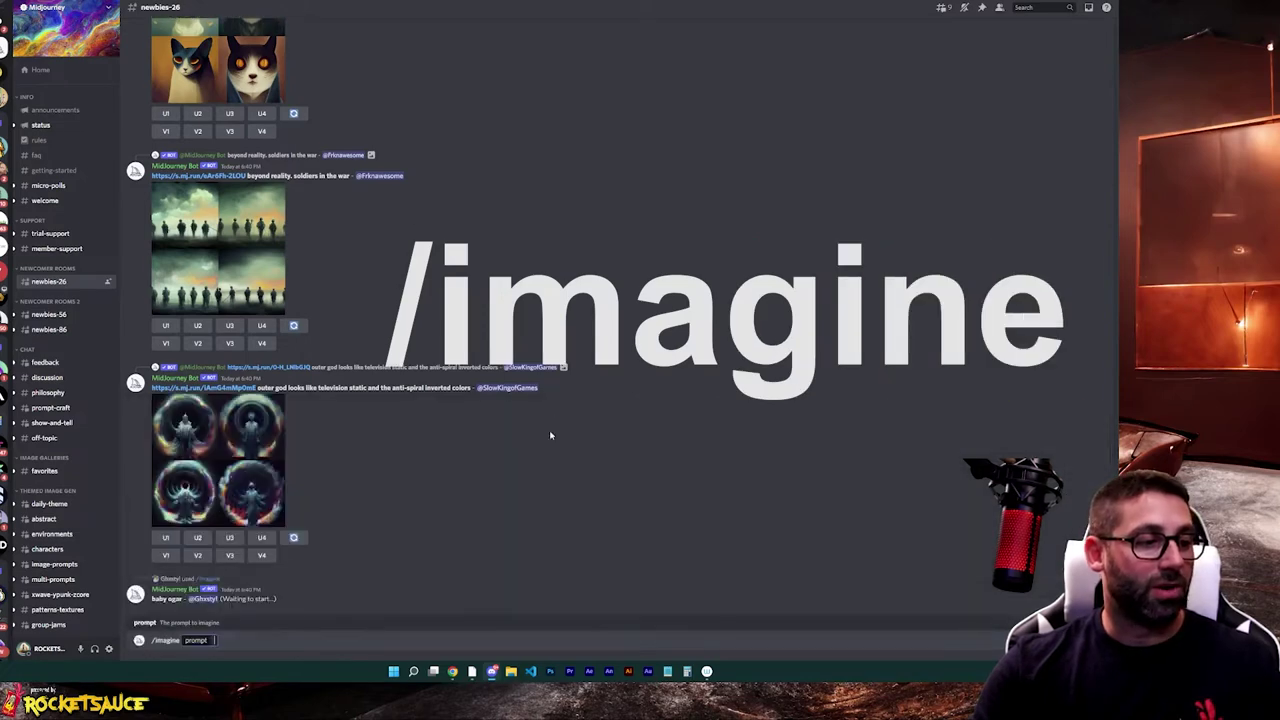
{"action": "key", "text": "Tab"}
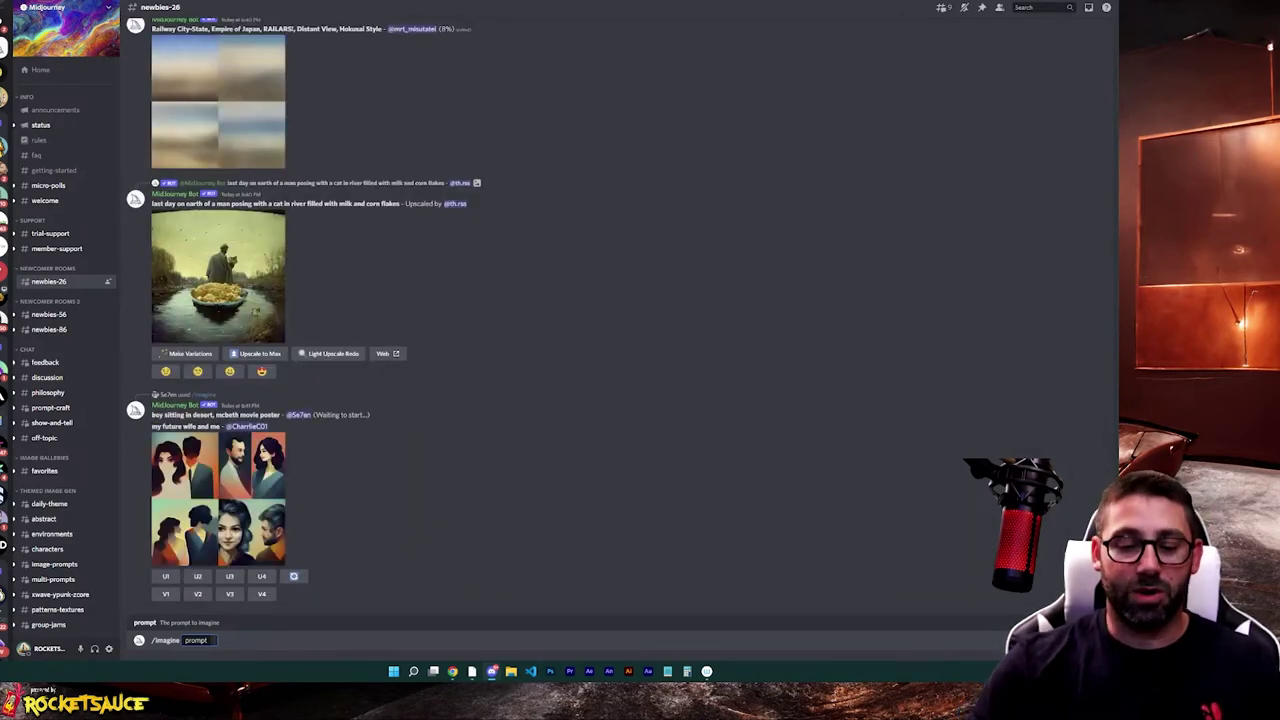
{"action": "type", "text": "the fir"}
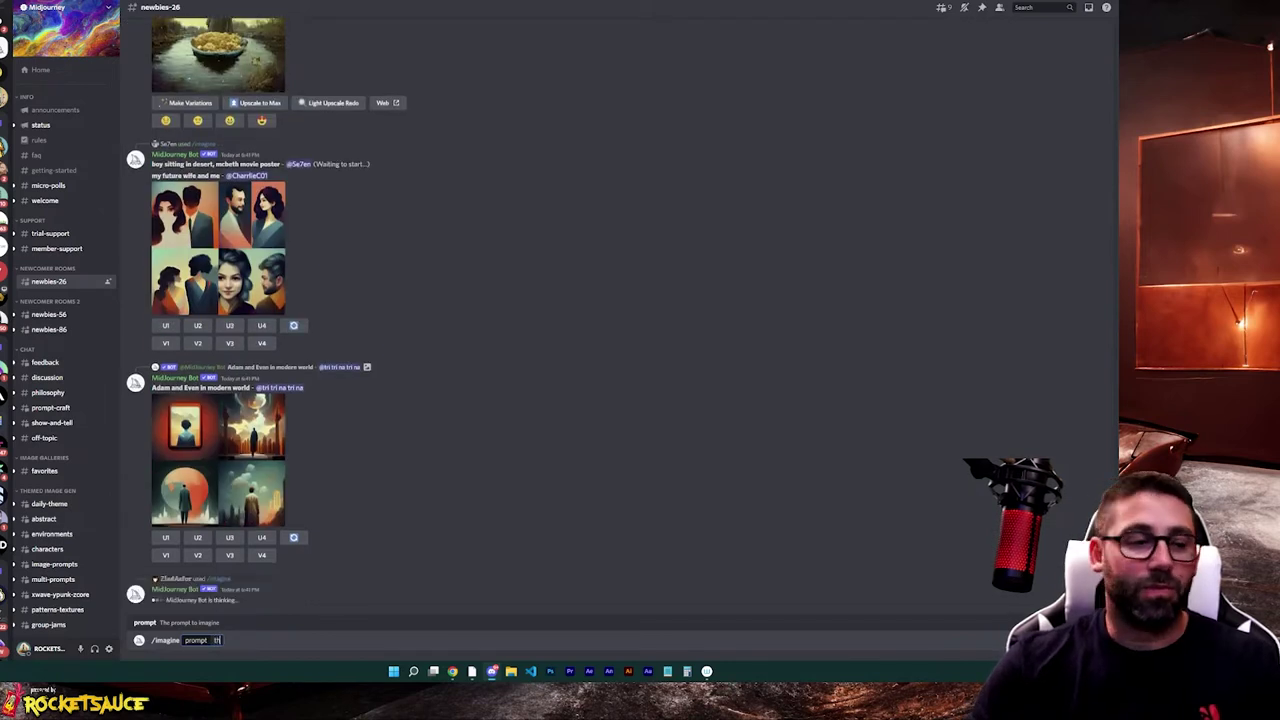
{"action": "type", "text": "st person to e"}
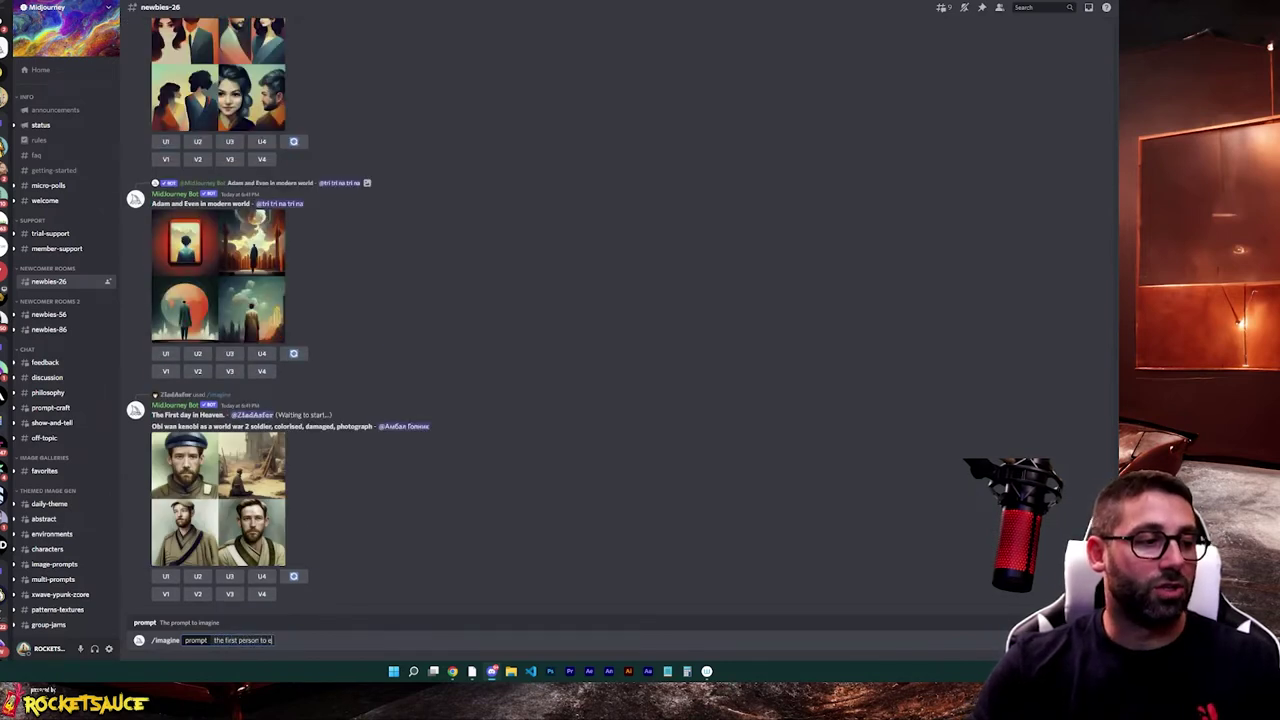
{"action": "type", "text": "ver ho"}
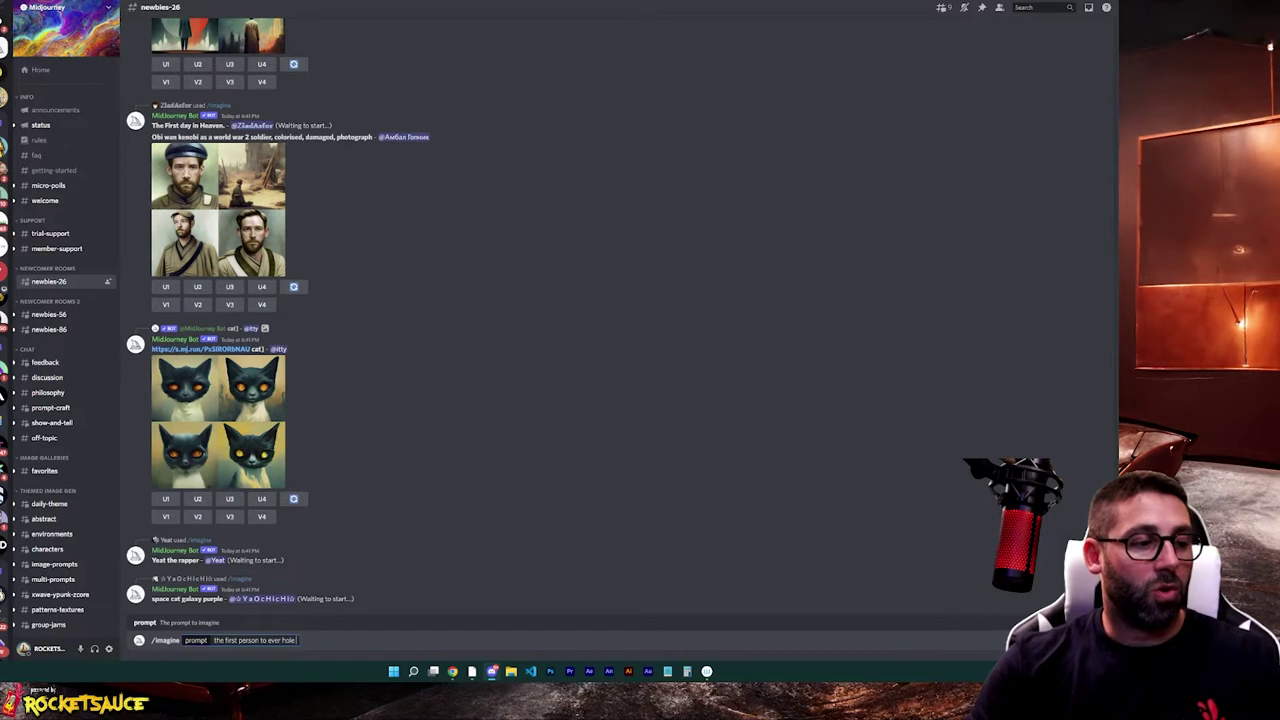
{"action": "type", "text": "ld a puppy"}
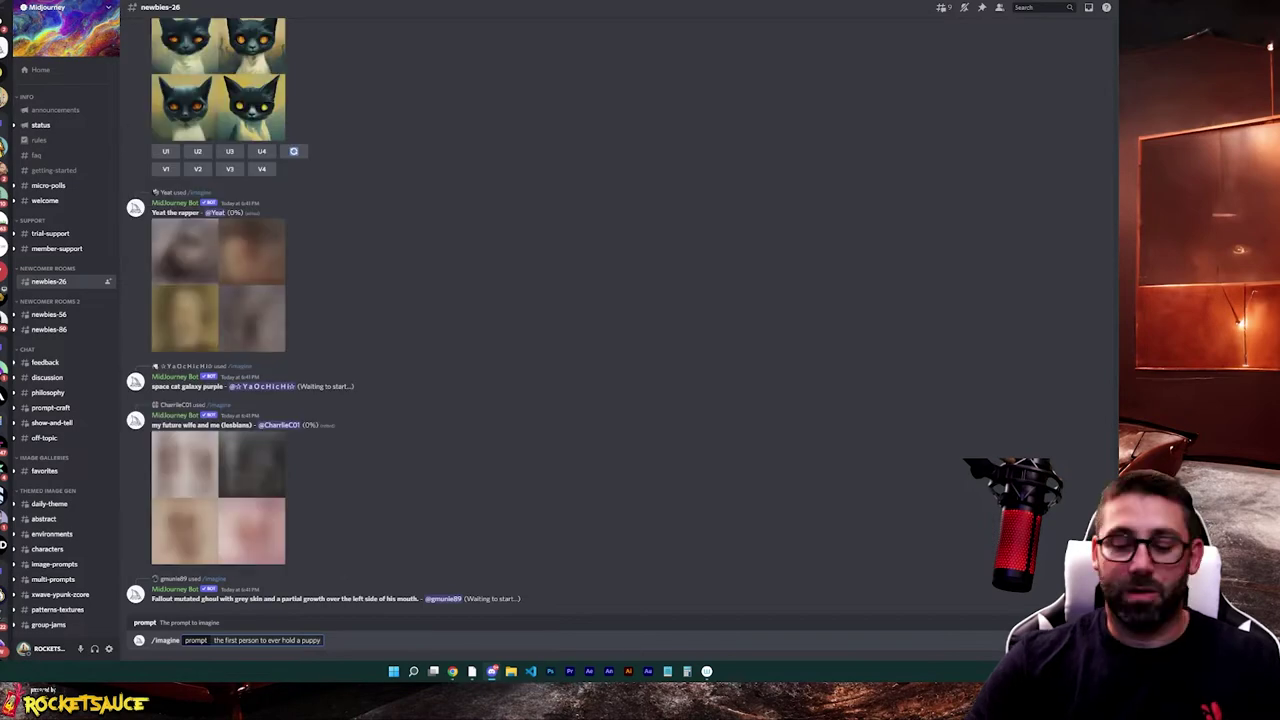
{"action": "key", "text": "Return"}
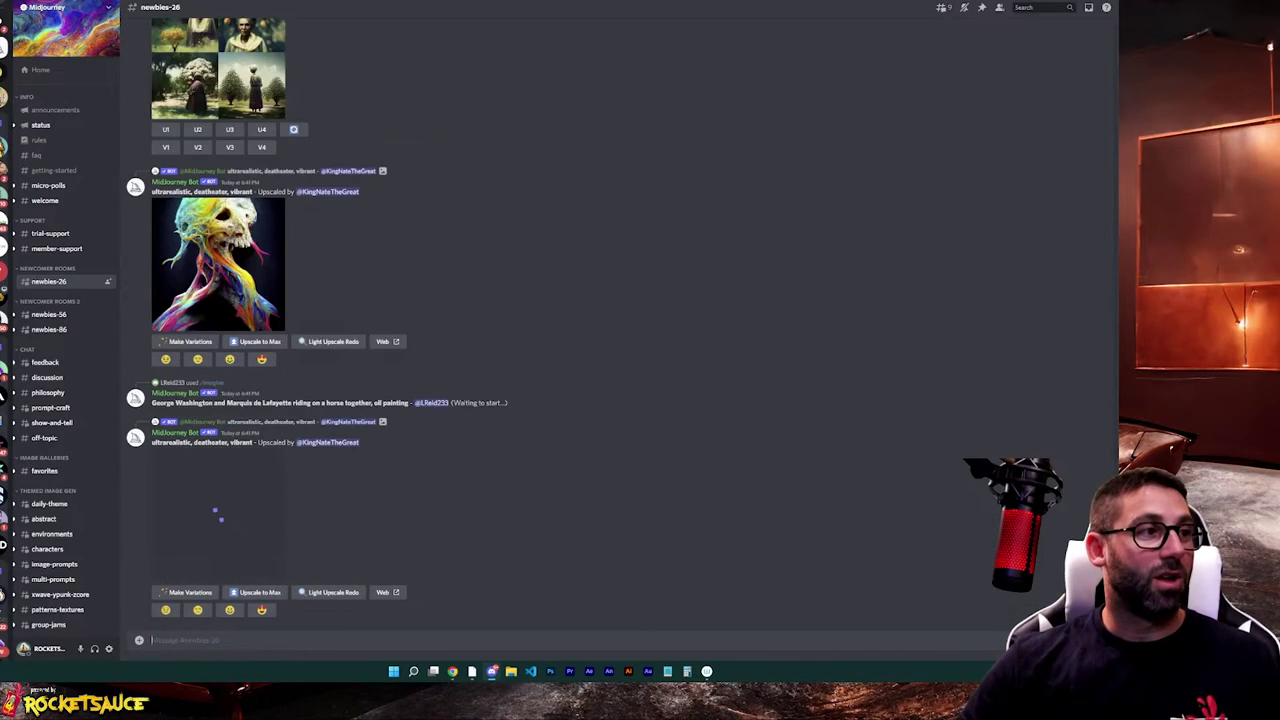
- Scroll the newbies-26 feed until the finished four-image puppy grid appears
{"action": "scroll", "coordinate": [600, 329], "scroll_direction": "up", "scroll_amount": 10}
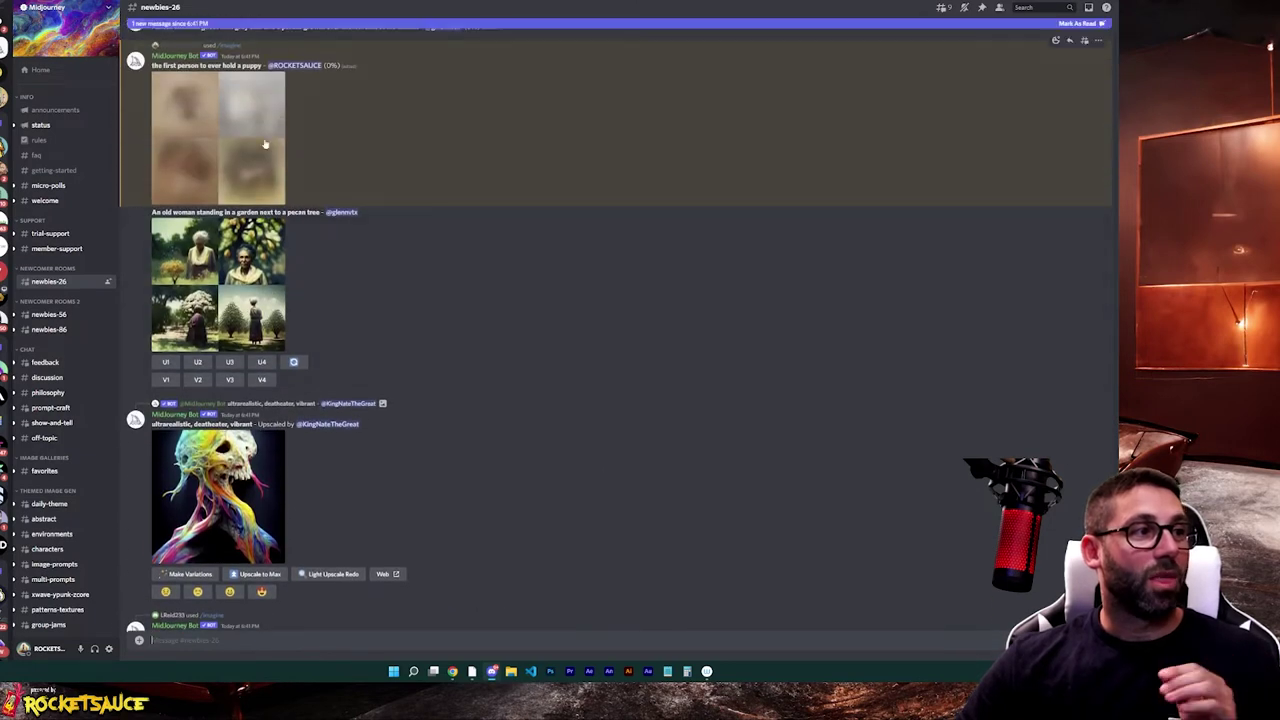
{"action": "scroll", "coordinate": [335, 114], "scroll_direction": "up", "scroll_amount": 3}
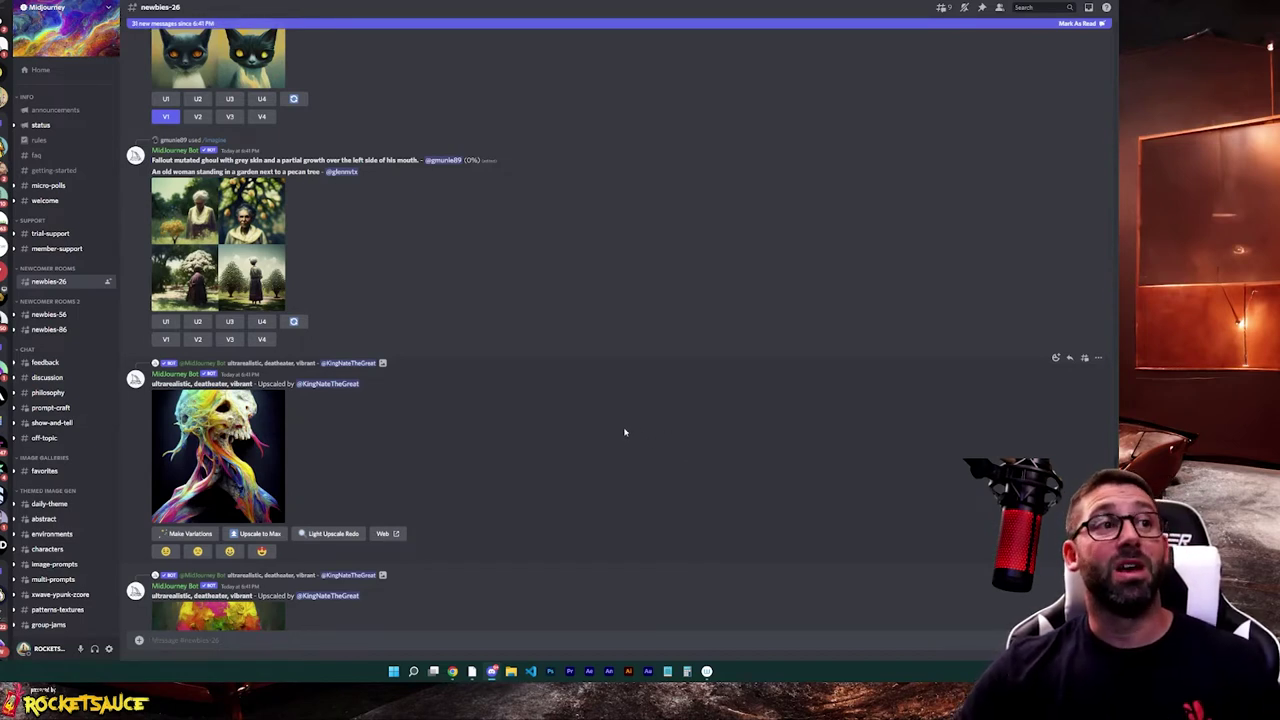
{"action": "scroll", "coordinate": [622, 430], "scroll_direction": "down", "scroll_amount": 7}
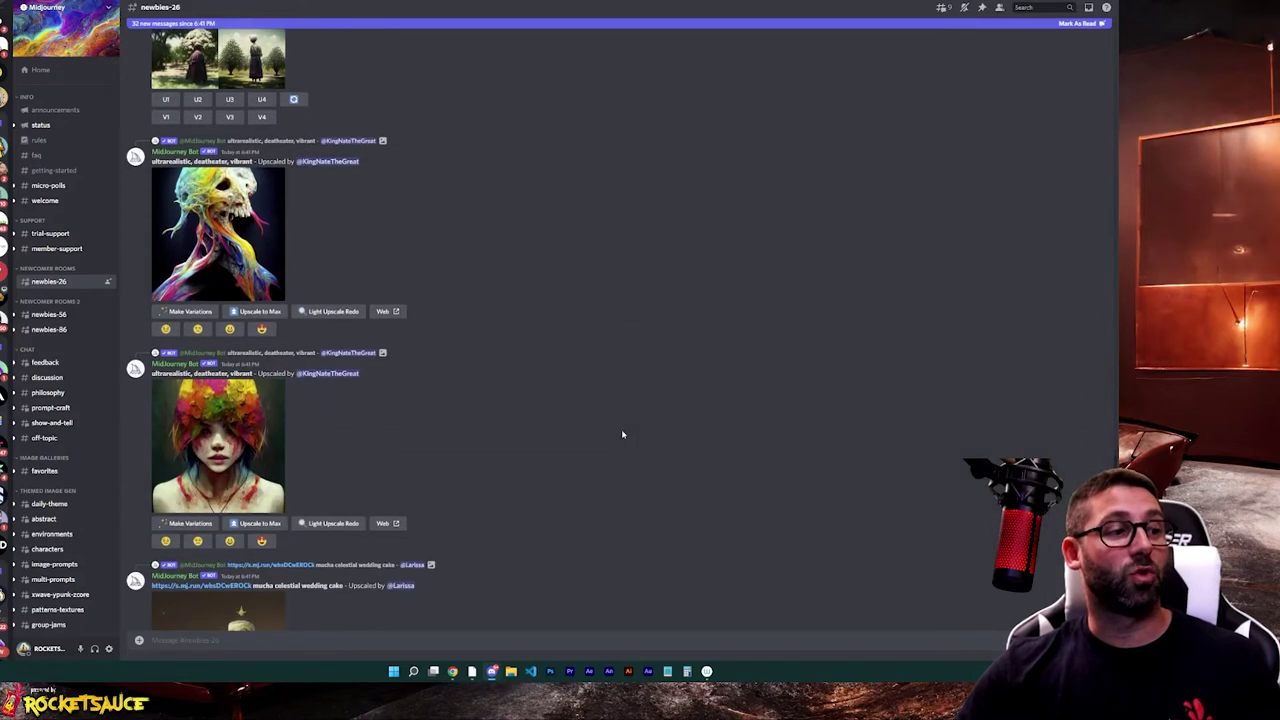
{"action": "scroll", "coordinate": [620, 441], "scroll_direction": "down", "scroll_amount": 10}
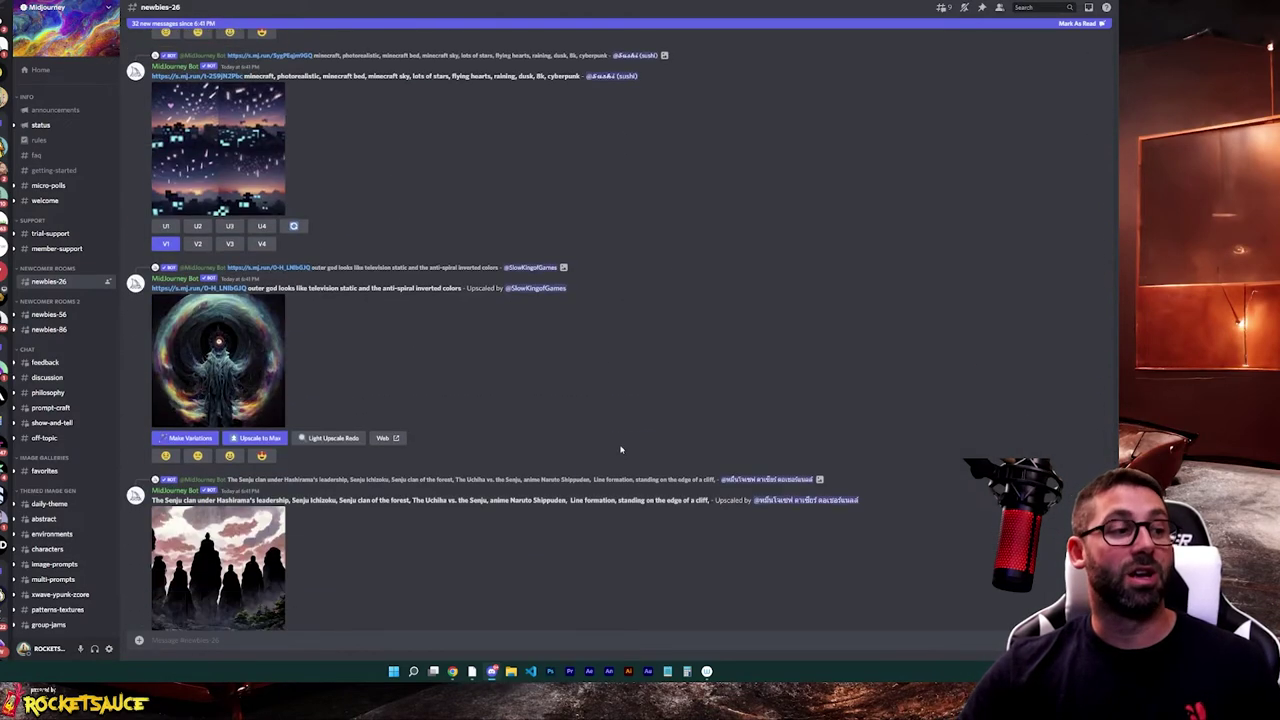
{"action": "scroll", "coordinate": [623, 452], "scroll_direction": "down", "scroll_amount": 6}
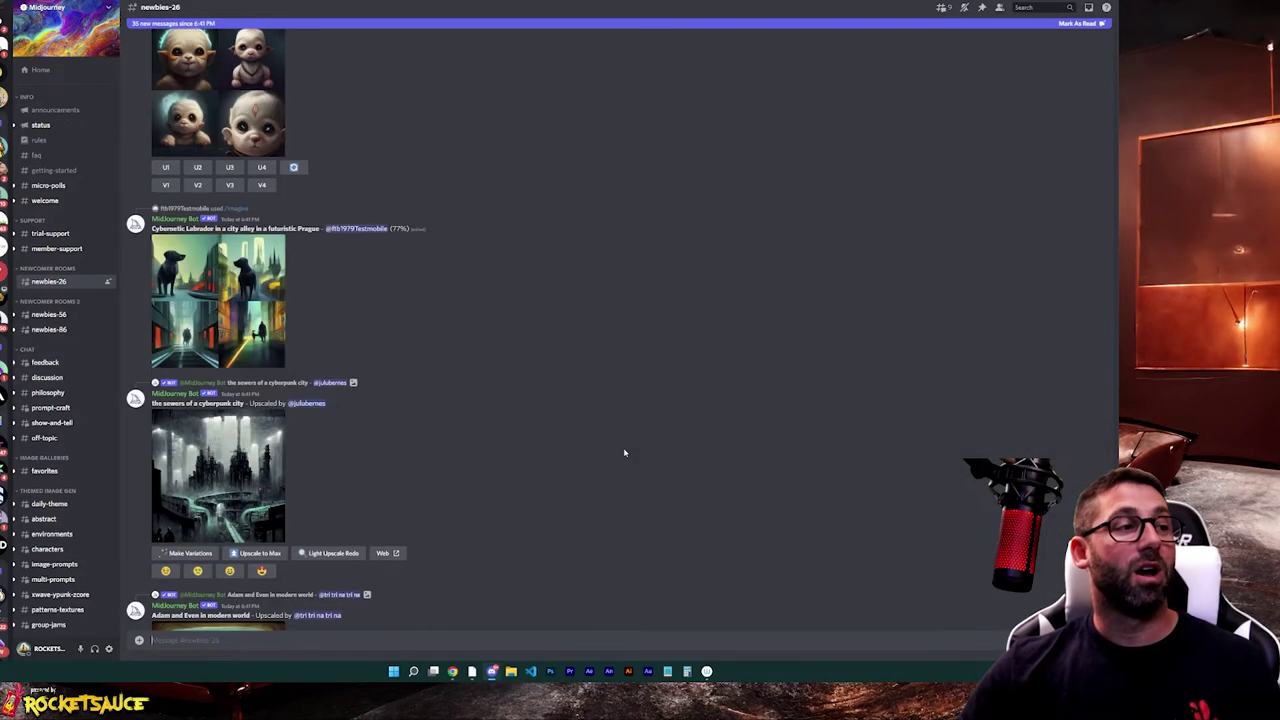
{"action": "scroll", "coordinate": [625, 452], "scroll_direction": "down", "scroll_amount": 10}
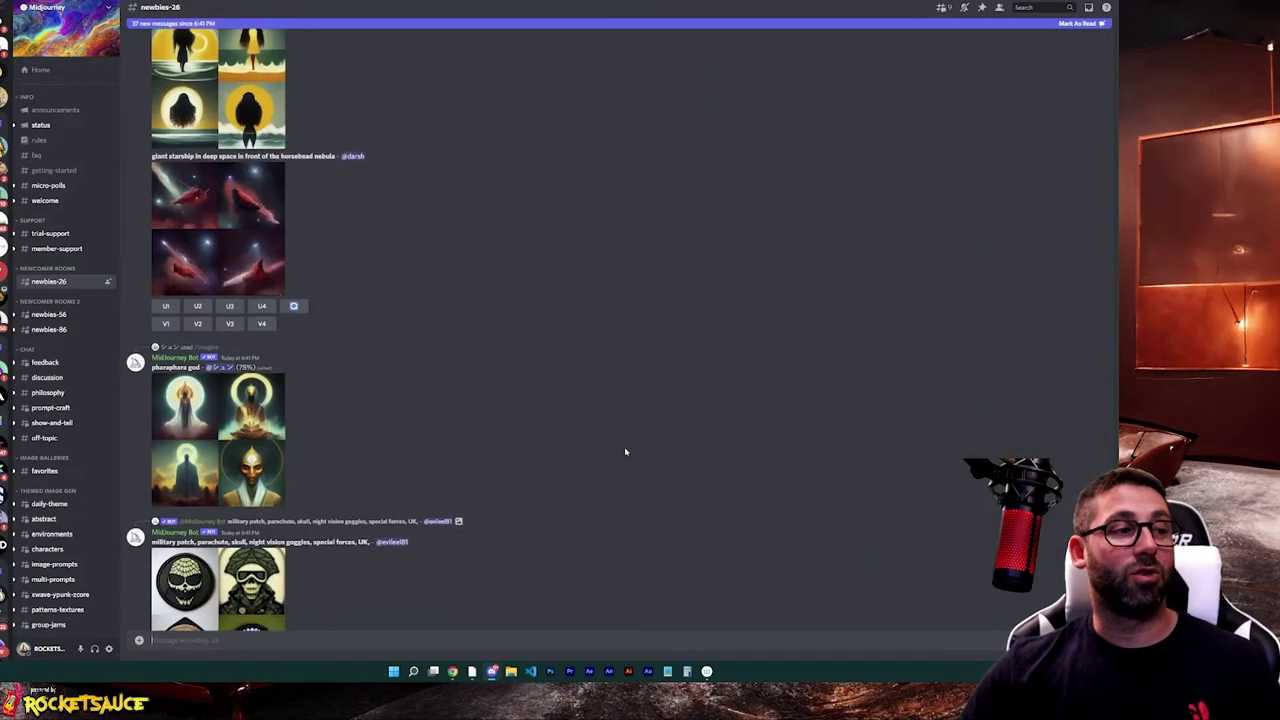
{"action": "scroll", "coordinate": [624, 452], "scroll_direction": "down", "scroll_amount": 12}
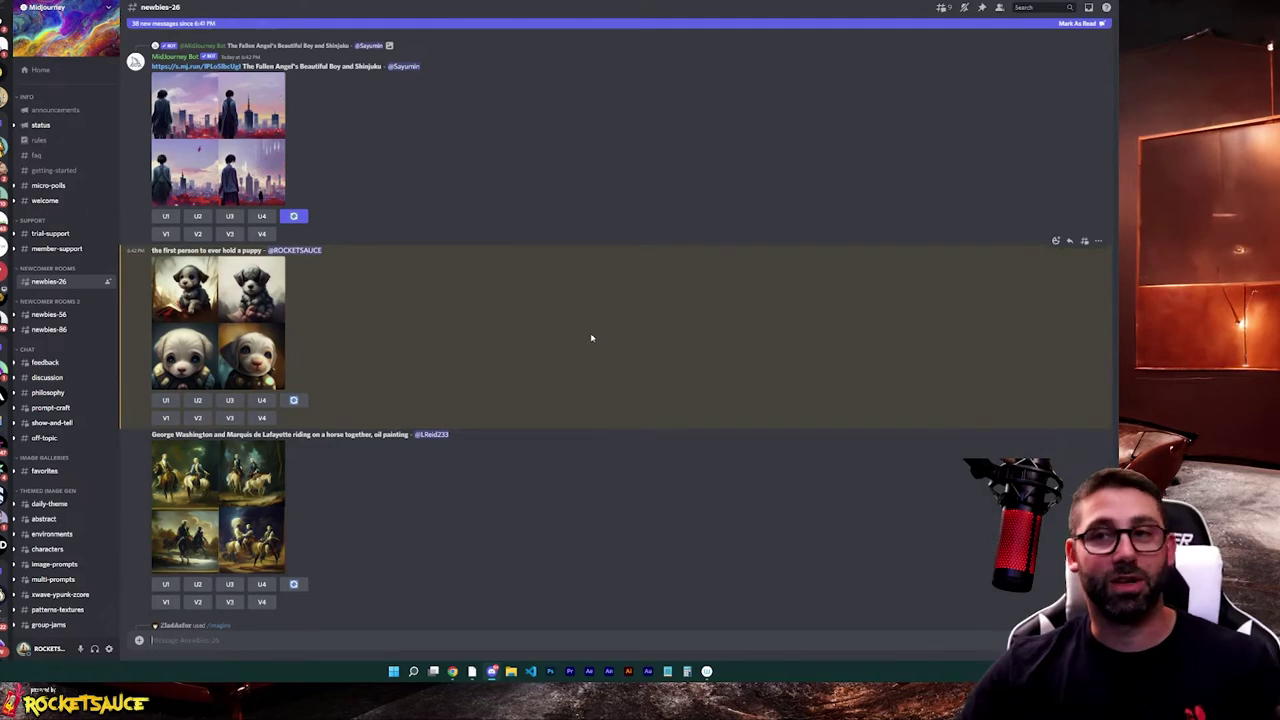
{"action": "scroll", "coordinate": [1077, 53], "scroll_direction": "up", "scroll_amount": 2}
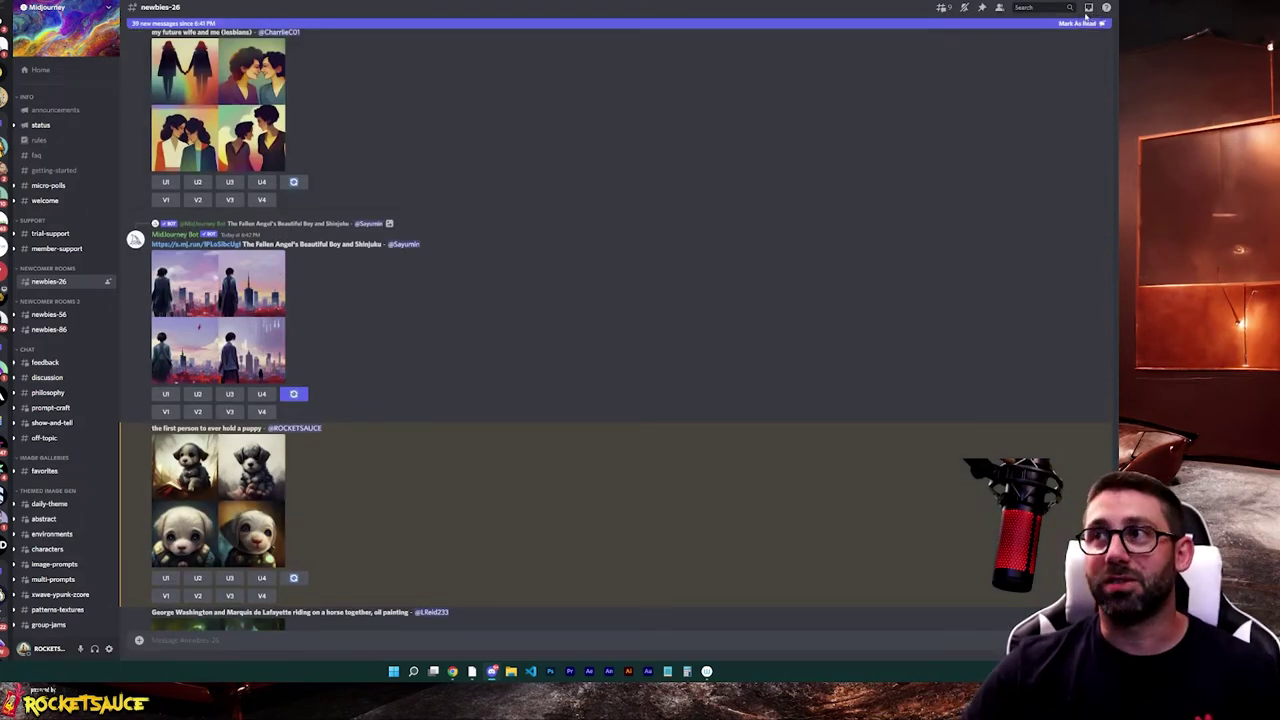
- Find the puppy result in Mentions and jump to its message in the channel
{"action": "left_click", "coordinate": [1088, 8]}
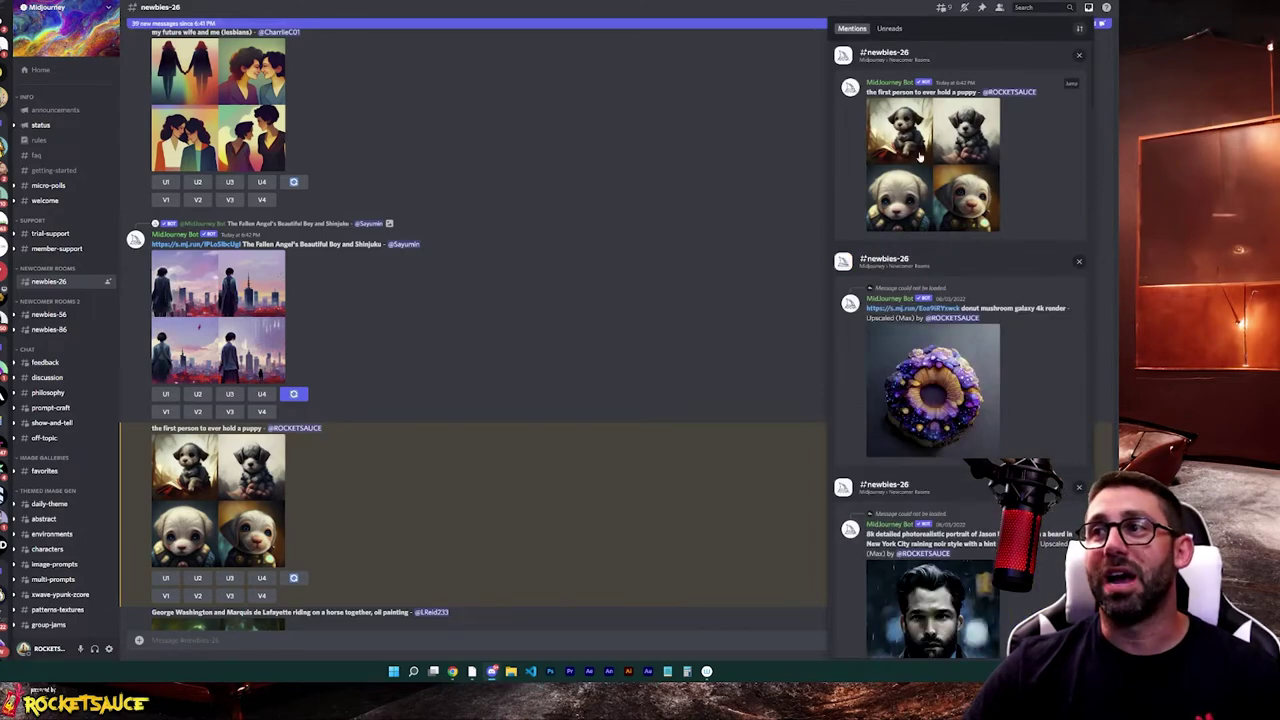
{"action": "left_click", "coordinate": [920, 170]}
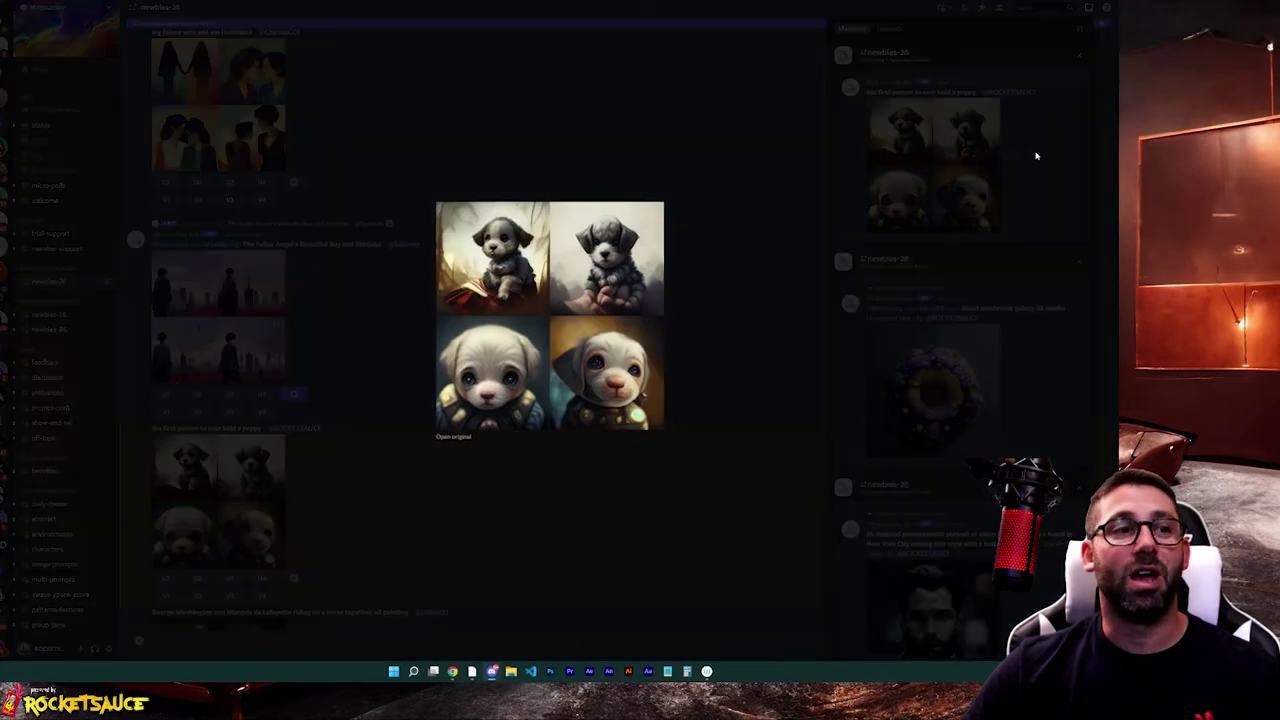
{"action": "left_click", "coordinate": [1036, 155]}
{"action": "left_click", "coordinate": [1068, 84]}
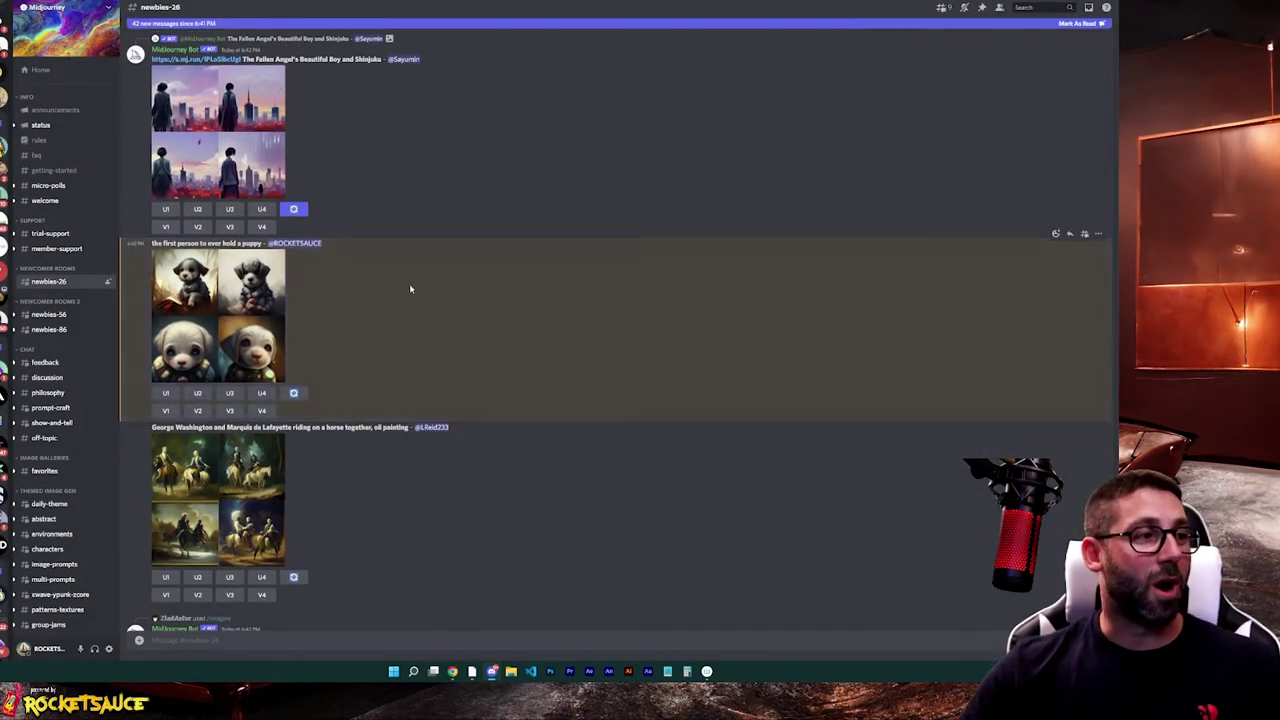
- View the puppy grid's full-size original in the browser, then close the Discord preview
{"action": "left_click", "coordinate": [220, 315]}
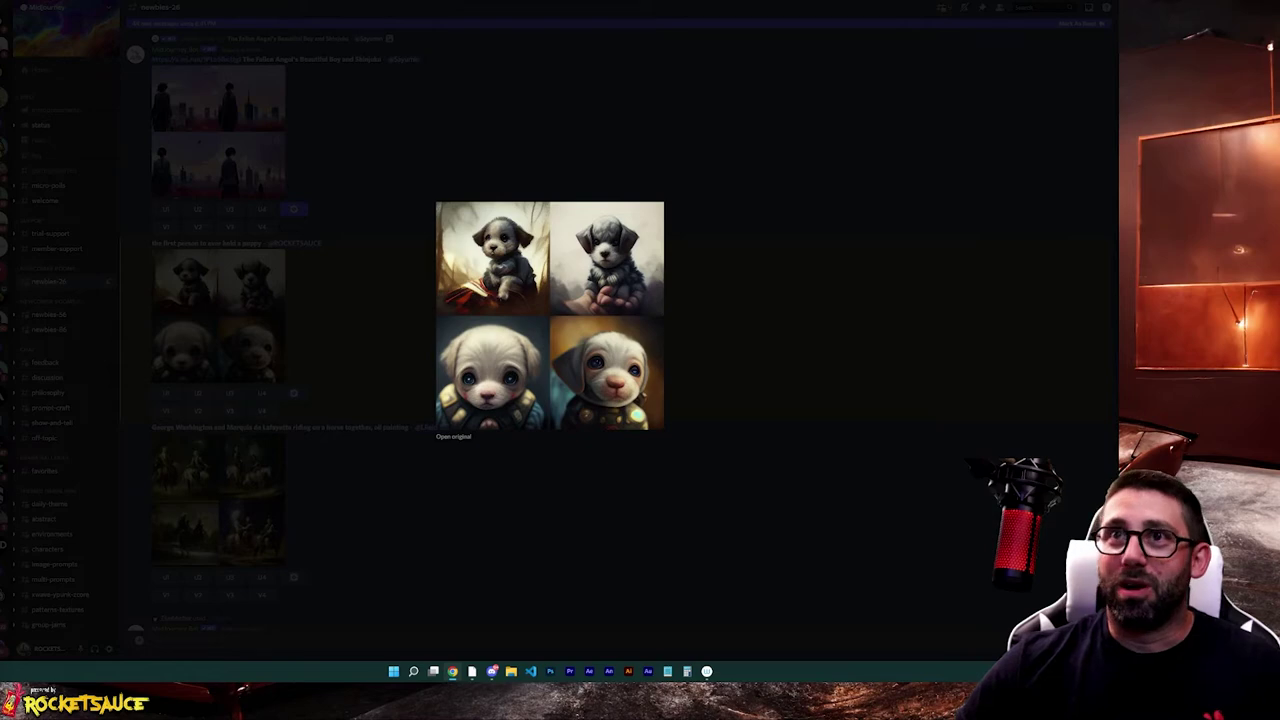
{"action": "left_click", "coordinate": [453, 436]}
{"action": "left_click", "coordinate": [739, 132]}
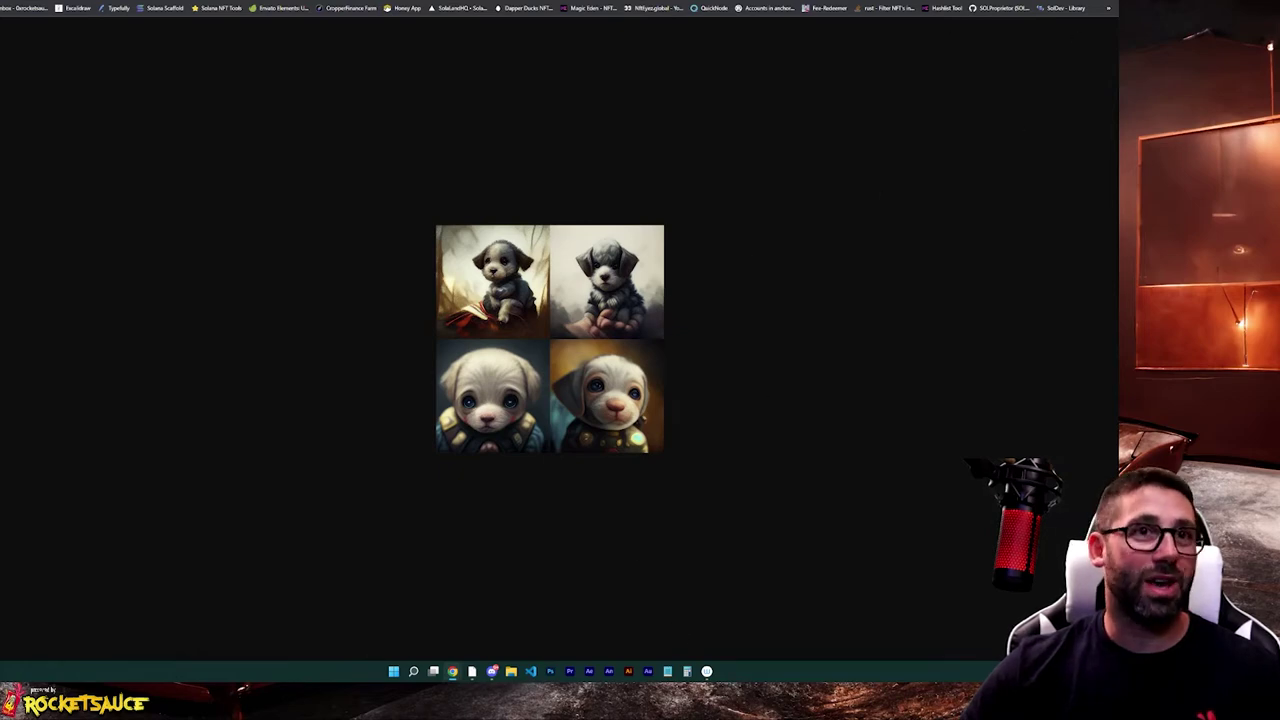
{"action": "key", "text": "alt+Tab"}
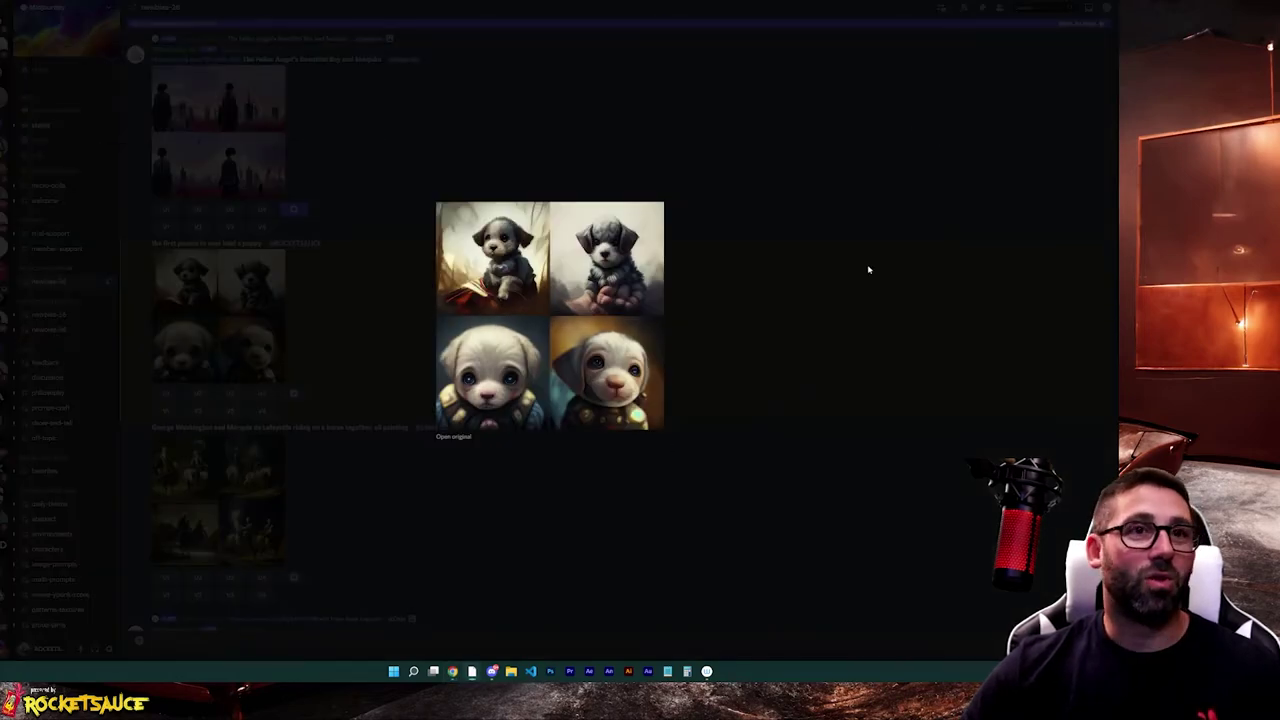
{"action": "left_click", "coordinate": [869, 269]}
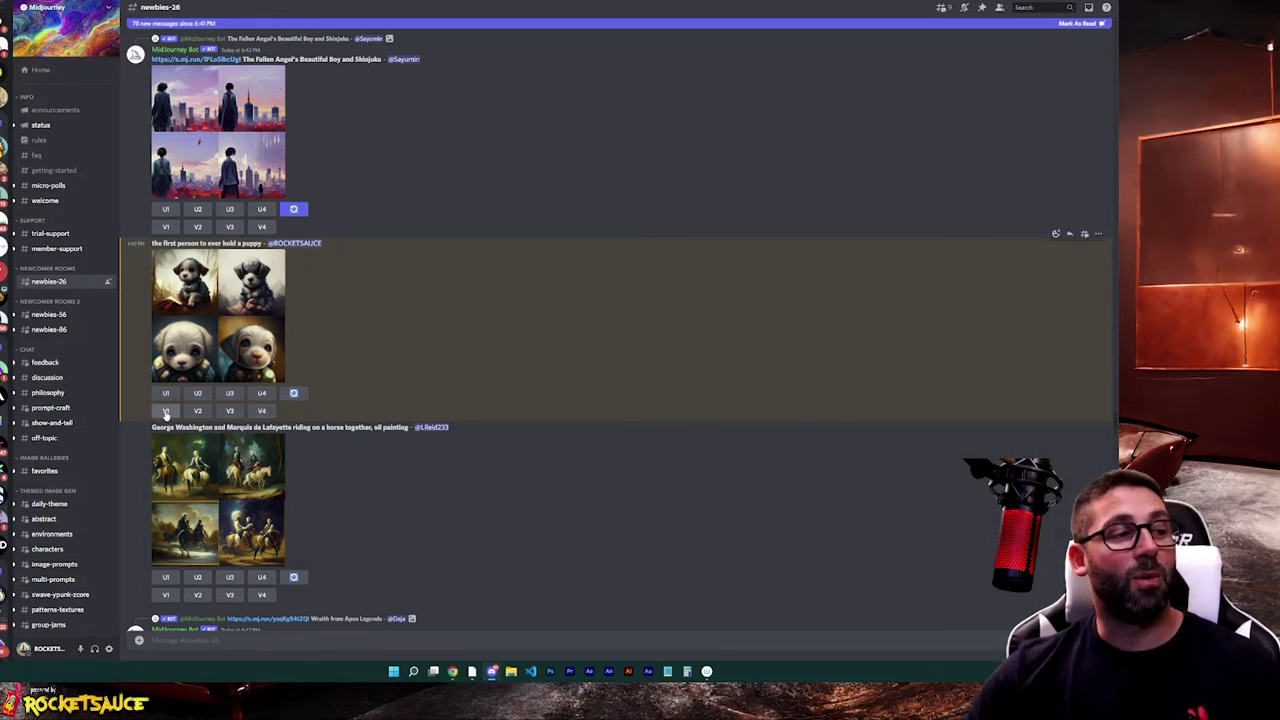
- Request V1 variations and a U3 upscale from the puppy grid
{"action": "left_click", "coordinate": [166, 411]}
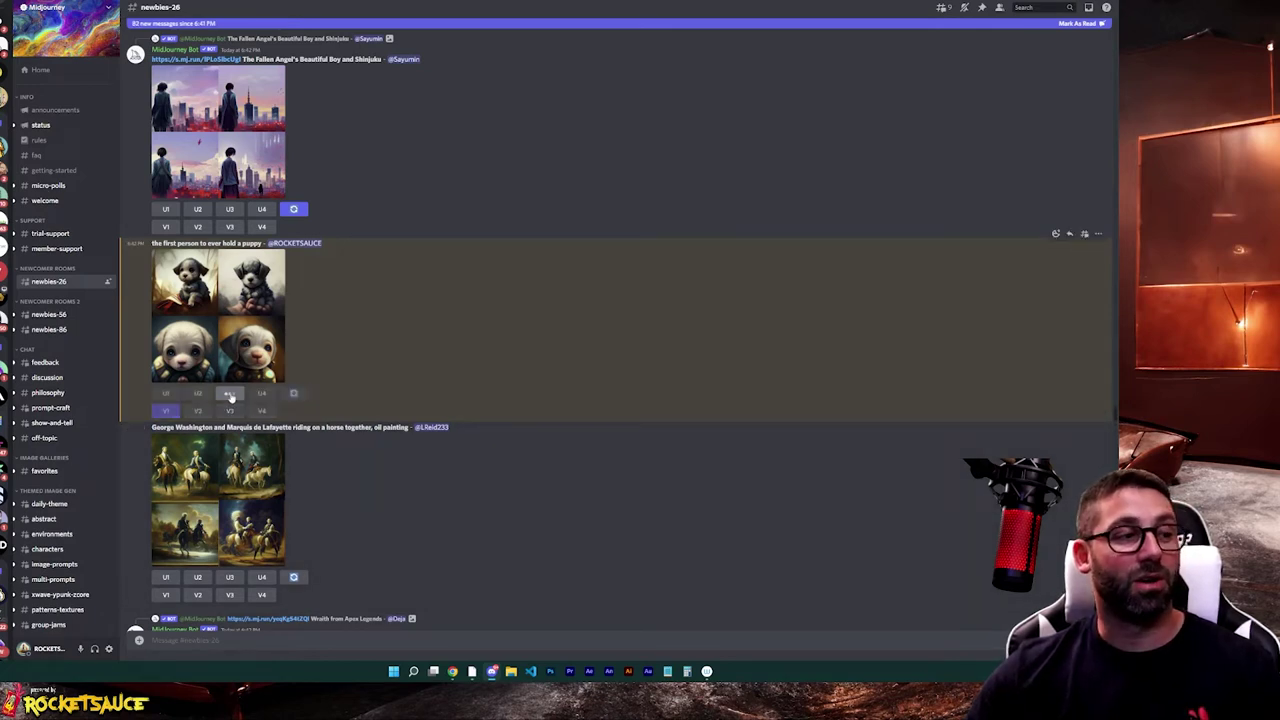
{"action": "left_click", "coordinate": [229, 393]}
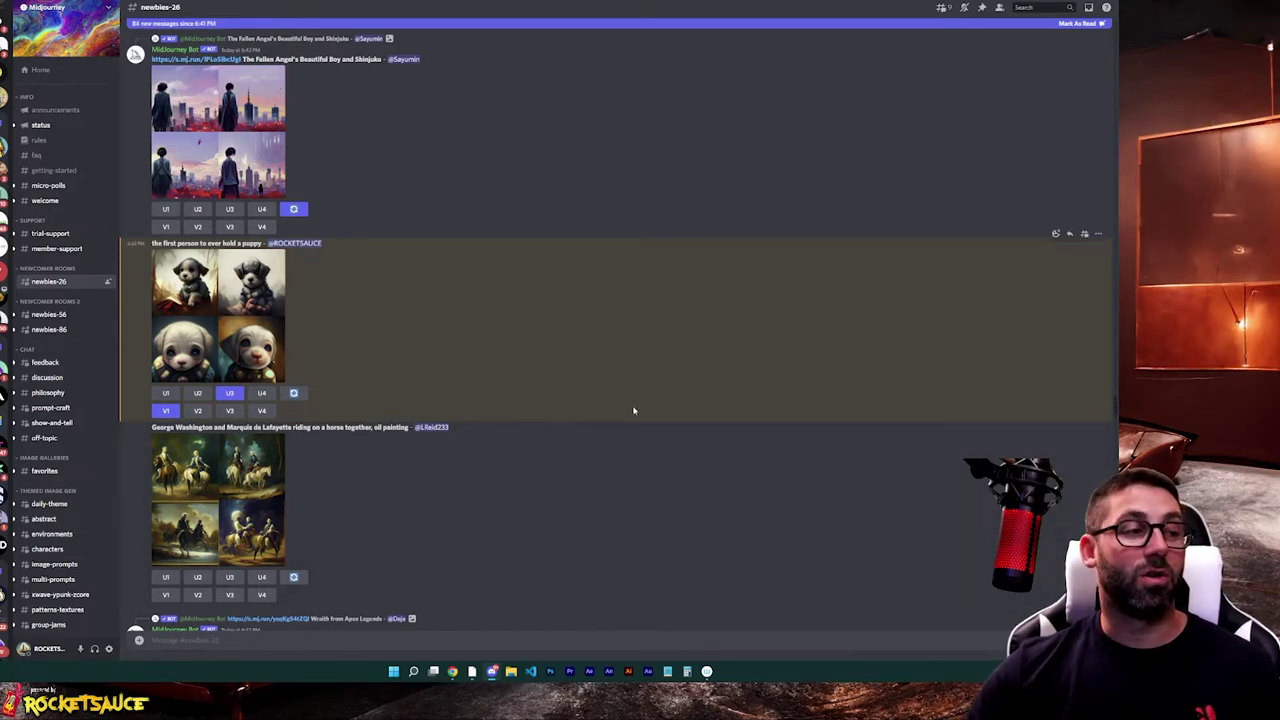
{"action": "scroll", "coordinate": [635, 412], "scroll_direction": "down", "scroll_amount": 10}
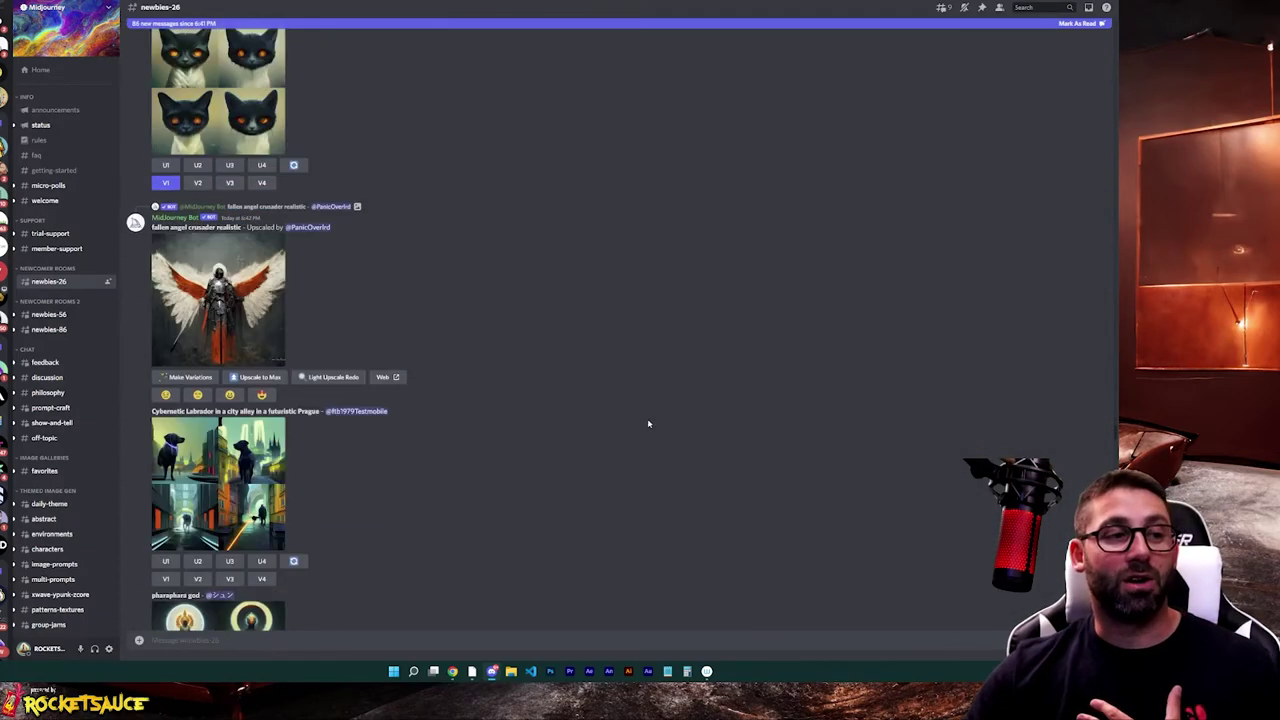
- Locate the new puppy variation grid through Mentions and enlarge it
{"action": "scroll", "coordinate": [647, 424], "scroll_direction": "down", "scroll_amount": 10}
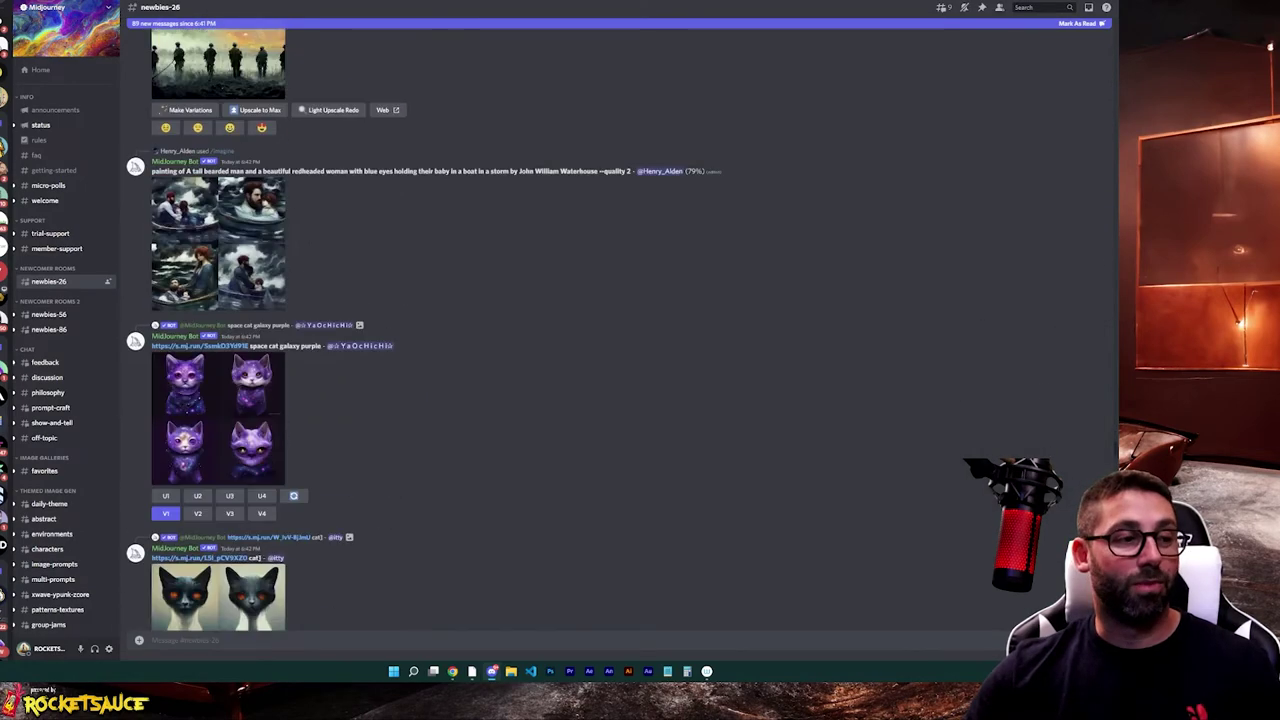
{"action": "scroll", "coordinate": [391, 330], "scroll_direction": "down", "scroll_amount": 10}
{"action": "scroll", "coordinate": [620, 330], "scroll_direction": "down", "scroll_amount": 4}
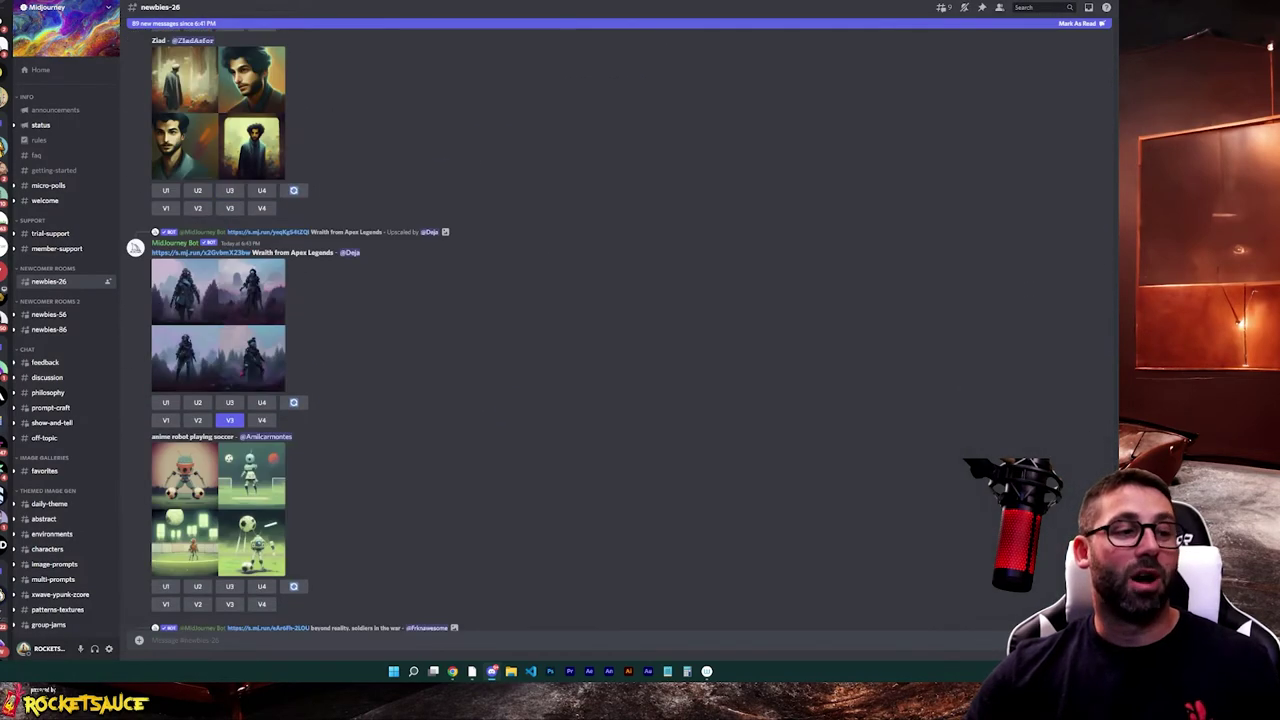
{"action": "scroll", "coordinate": [400, 330], "scroll_direction": "down", "scroll_amount": 15}
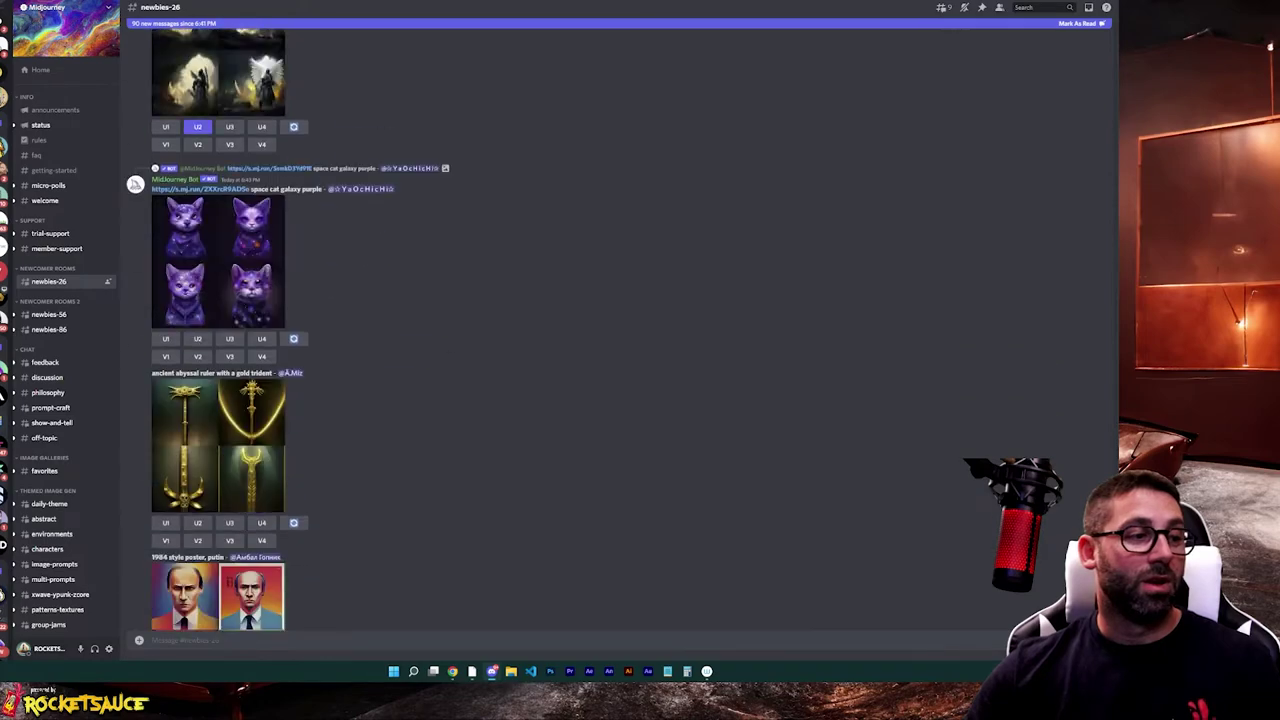
{"action": "scroll", "coordinate": [968, 518], "scroll_direction": "down", "scroll_amount": 15}
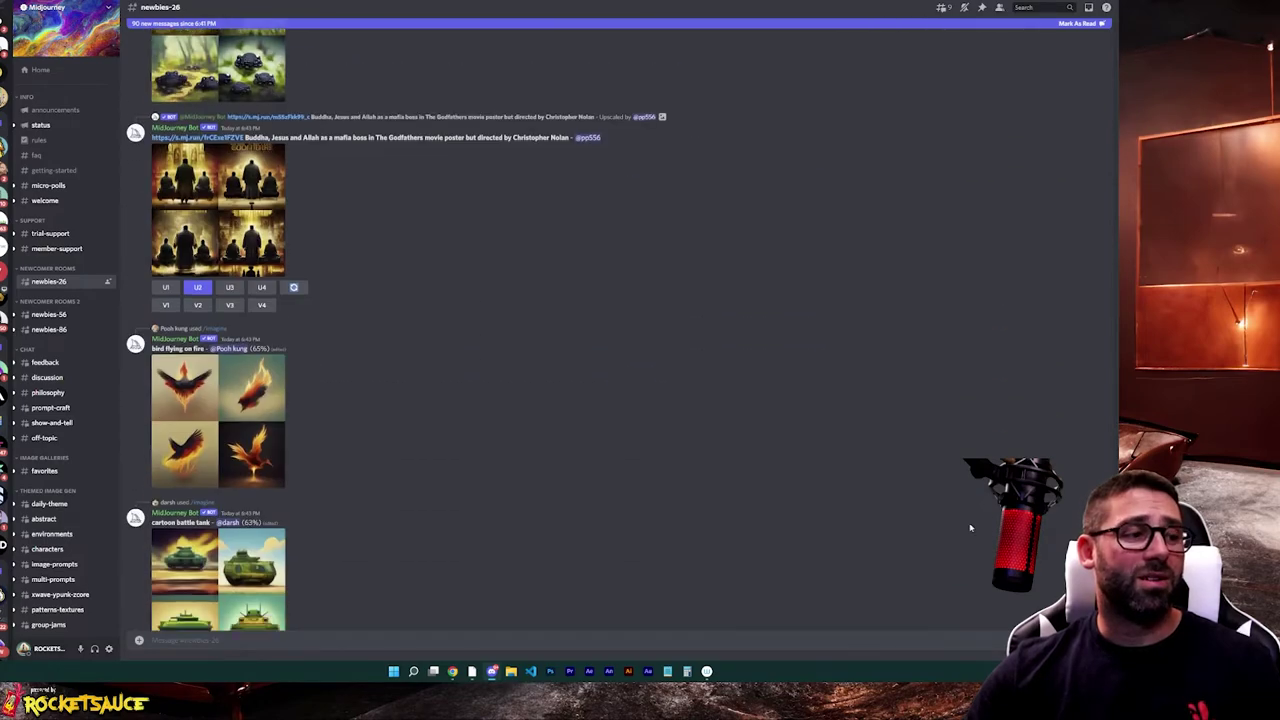
{"action": "scroll", "coordinate": [968, 518], "scroll_direction": "down", "scroll_amount": 10}
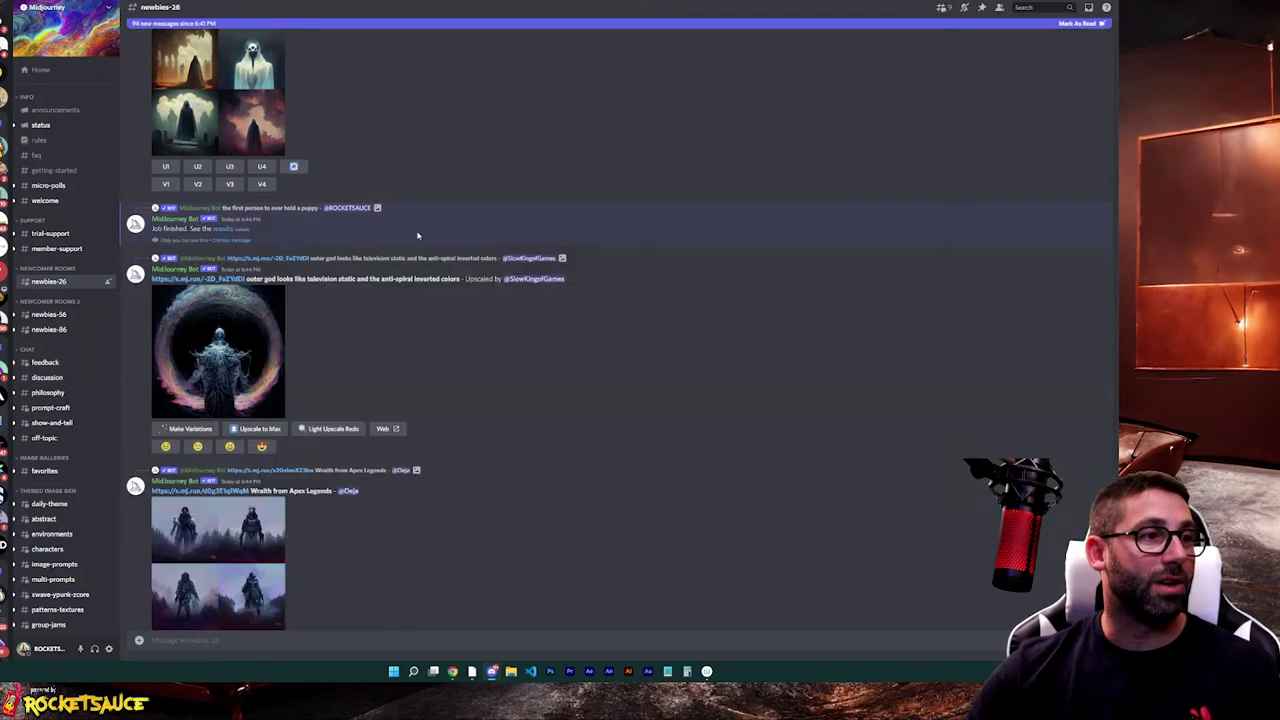
{"action": "left_click", "coordinate": [1088, 7]}
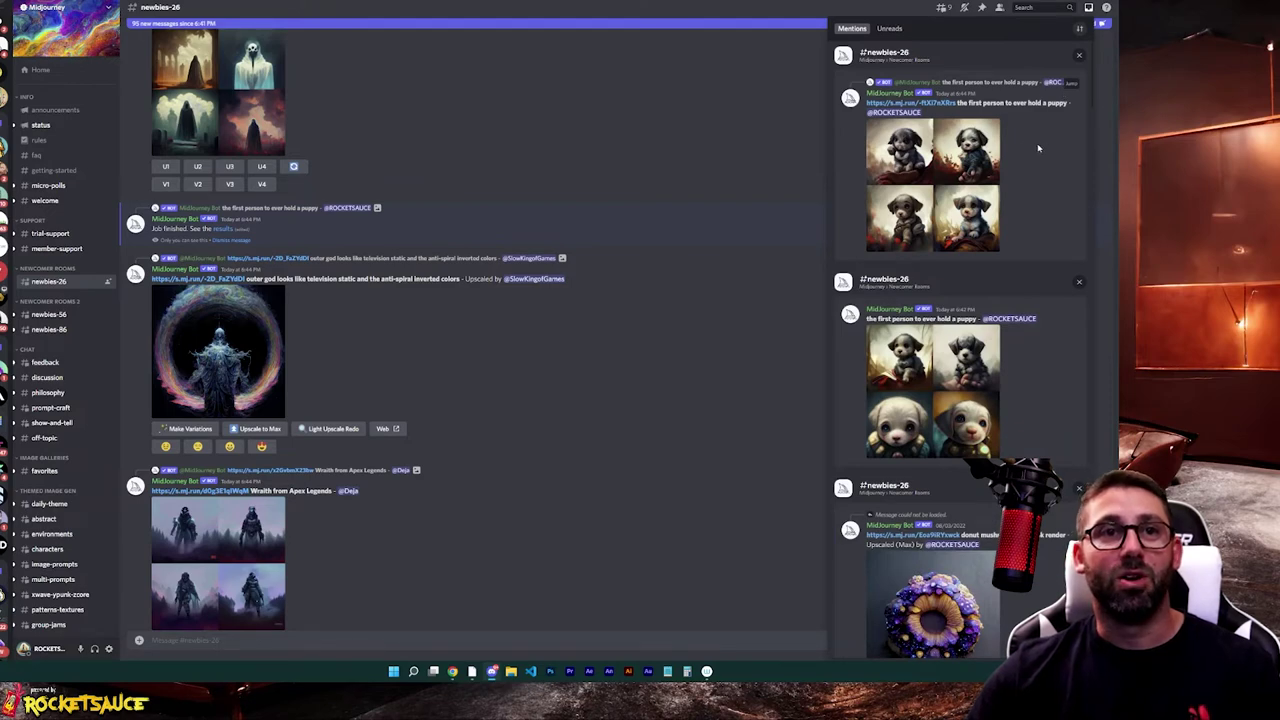
{"action": "left_click", "coordinate": [1071, 82]}
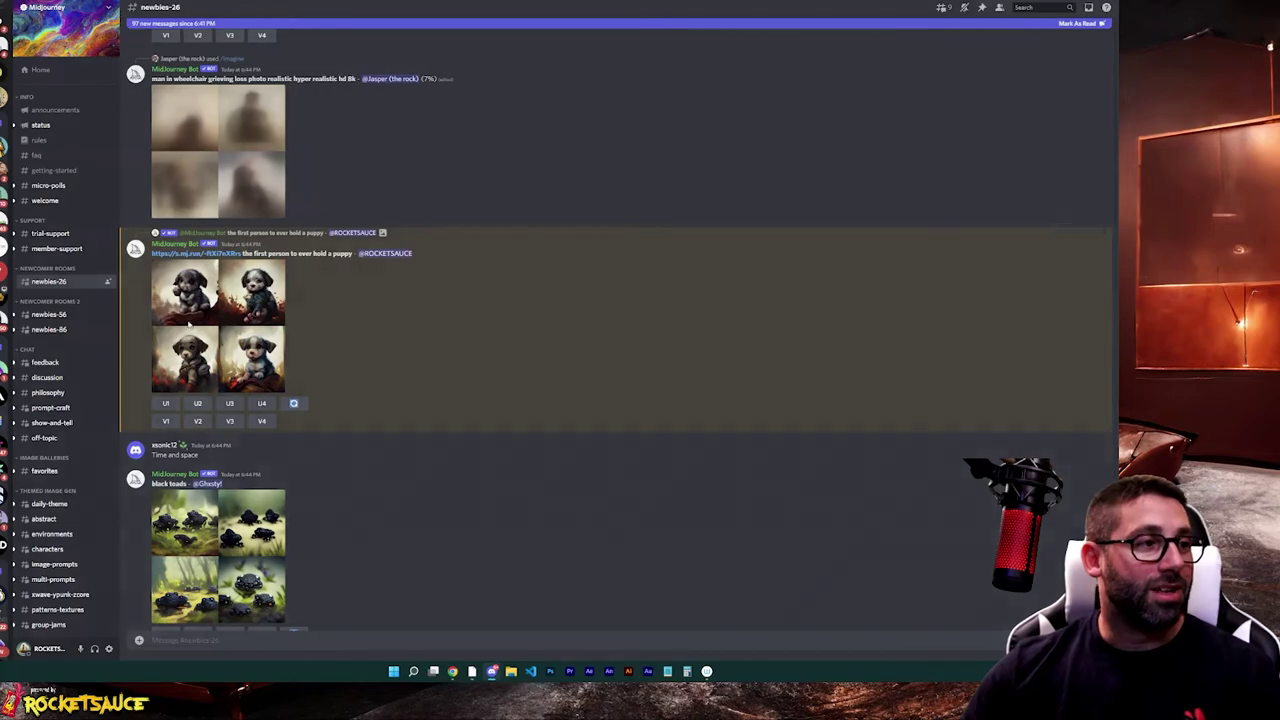
{"action": "left_click", "coordinate": [218, 322]}
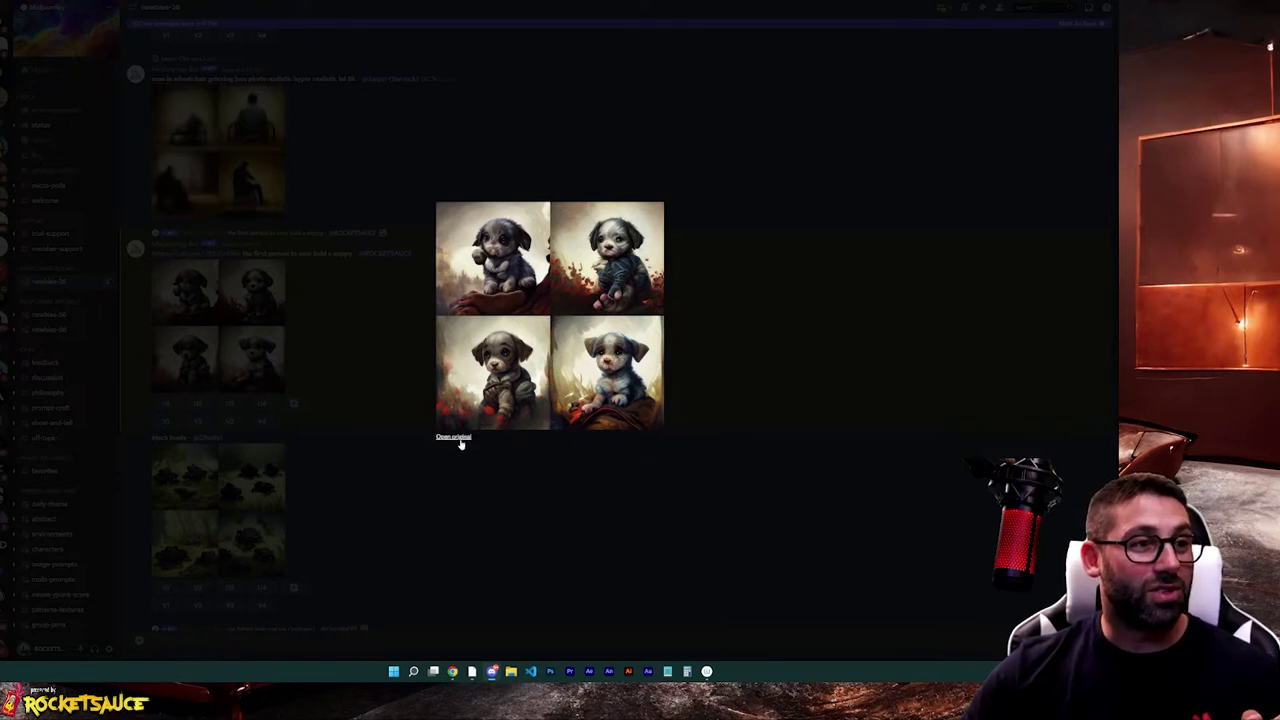
- Compare the variation's original with the earlier puppy image, then close the preview and Mentions
{"action": "left_click", "coordinate": [455, 437]}
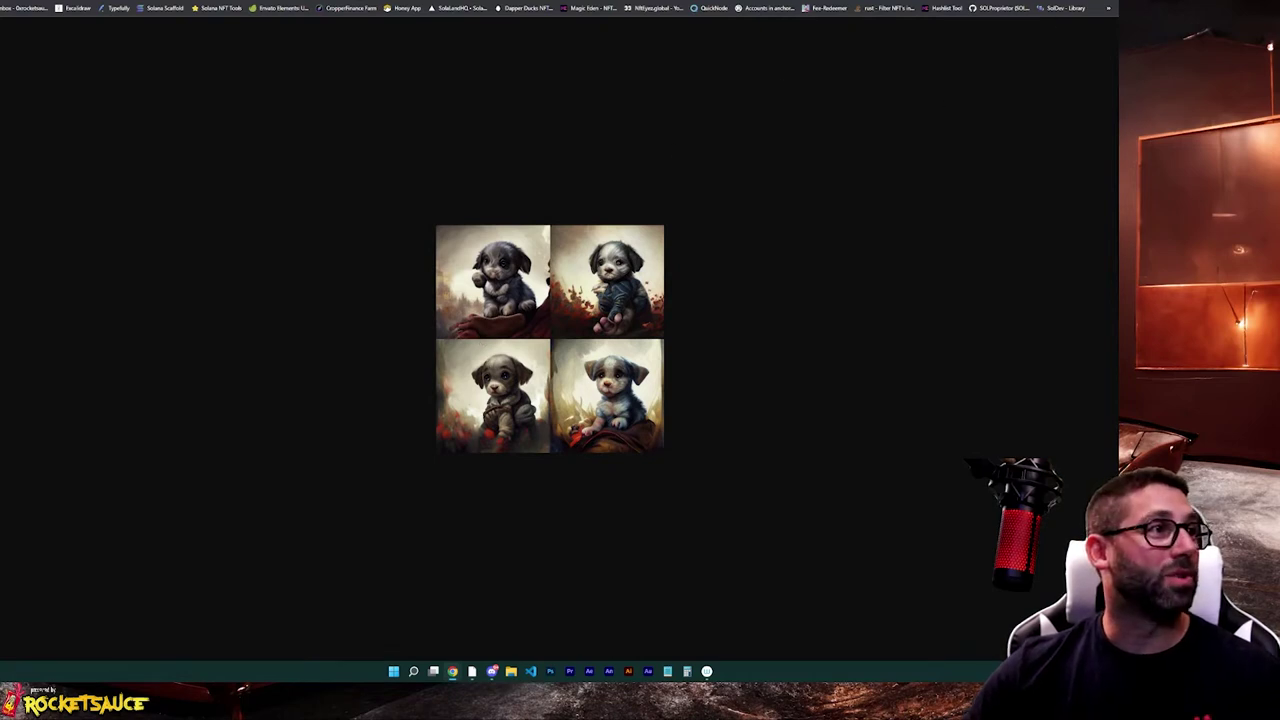
{"action": "key", "text": "ctrl+Tab"}
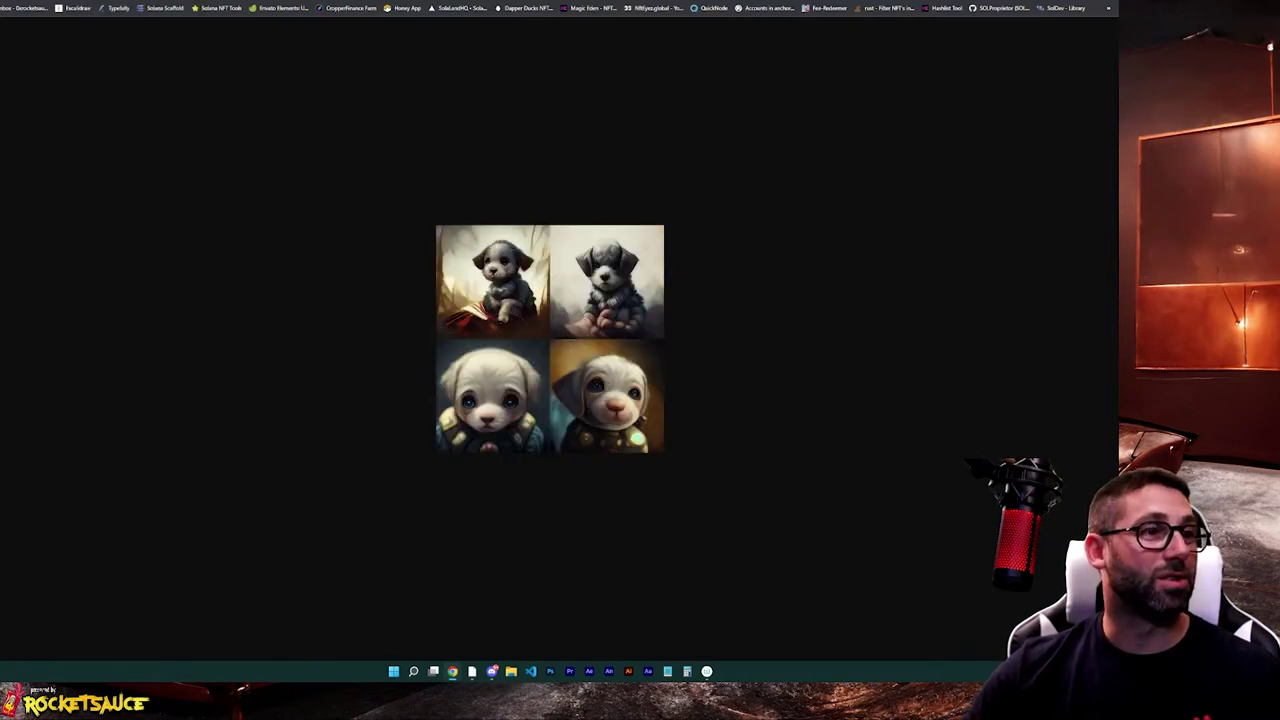
{"action": "key", "text": "alt+Tab"}
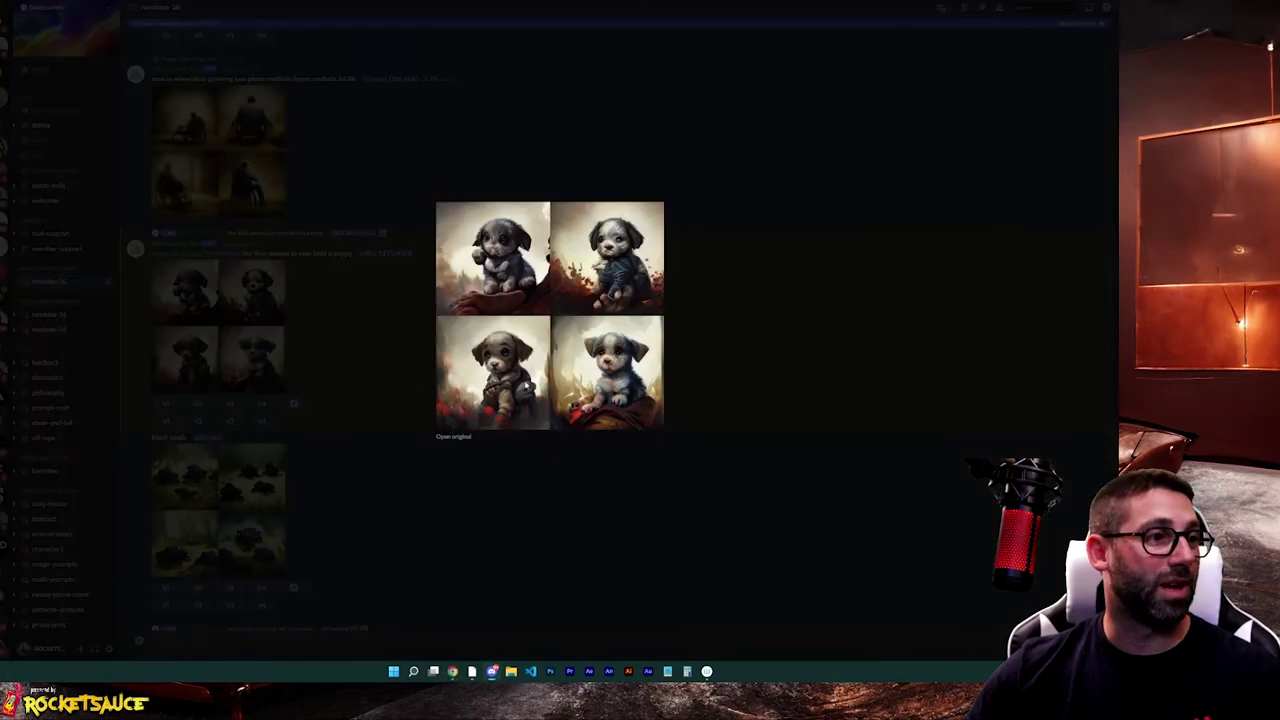
{"action": "left_click", "coordinate": [426, 491]}
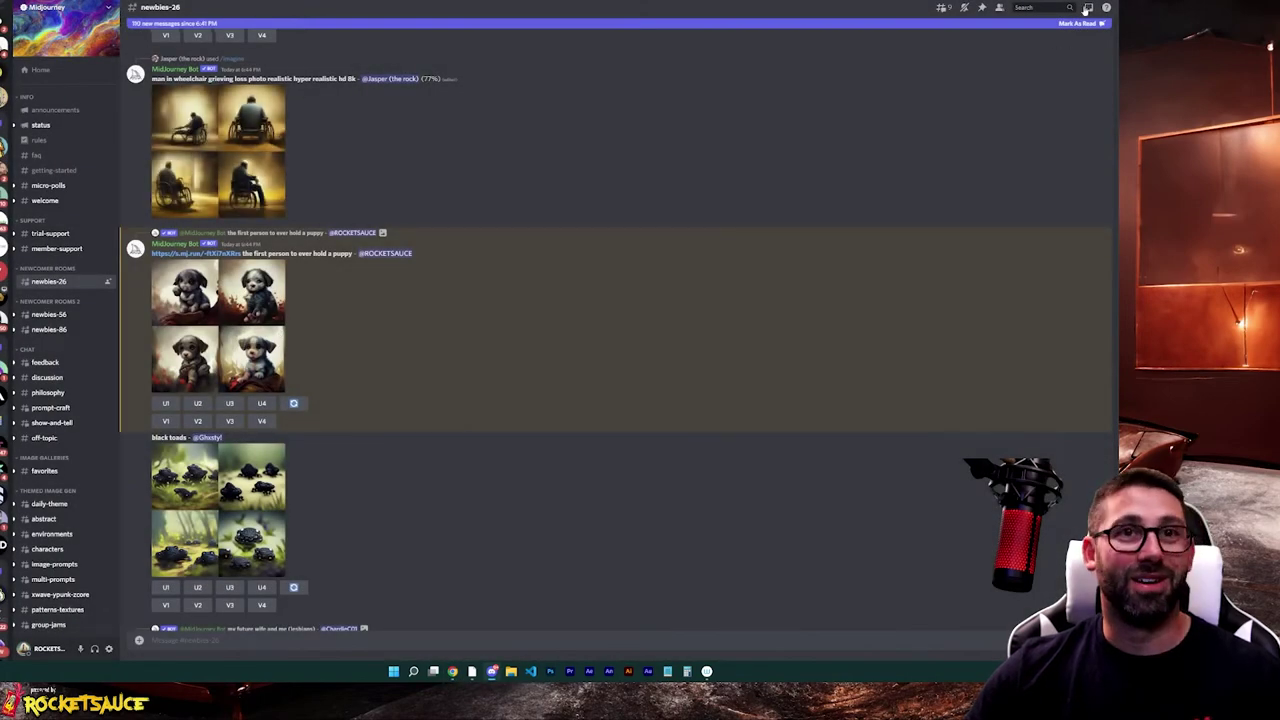
{"action": "left_click", "coordinate": [1087, 8]}
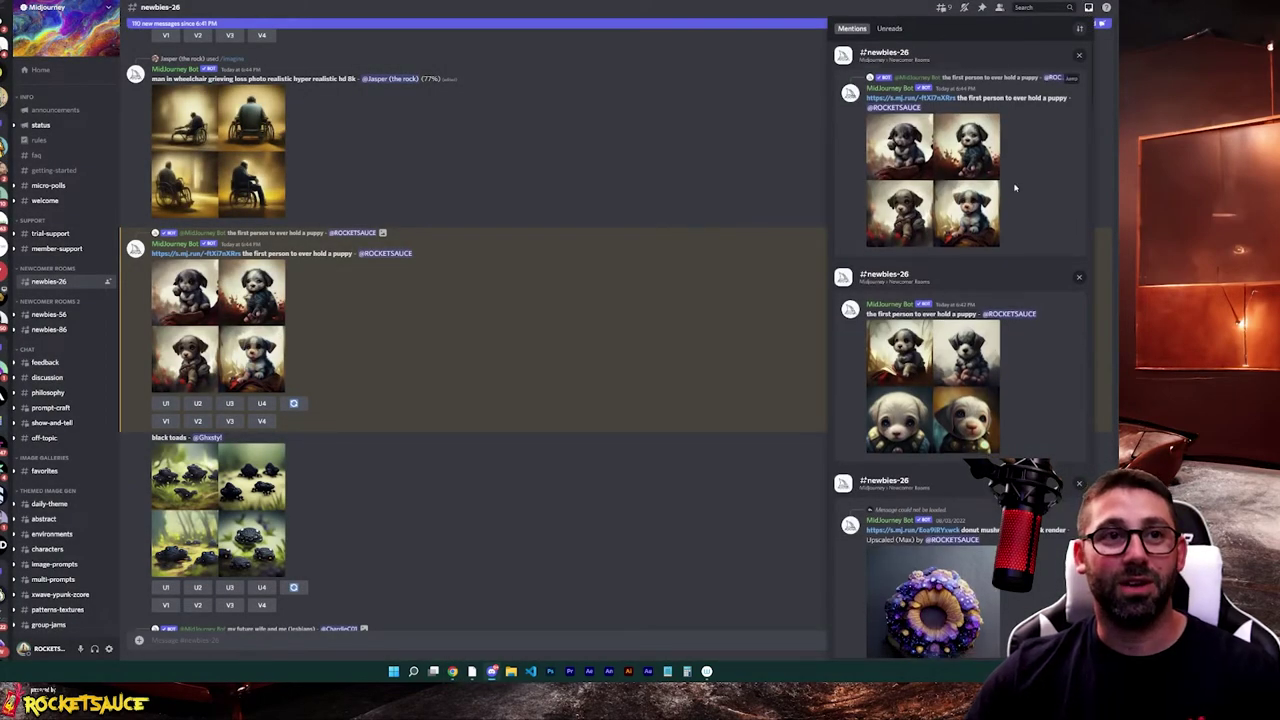
{"action": "left_click", "coordinate": [634, 186]}
- Scroll through newbies-26 and preview the space cat galaxy purple grid
{"action": "scroll", "coordinate": [637, 210], "scroll_direction": "down", "scroll_amount": 1}
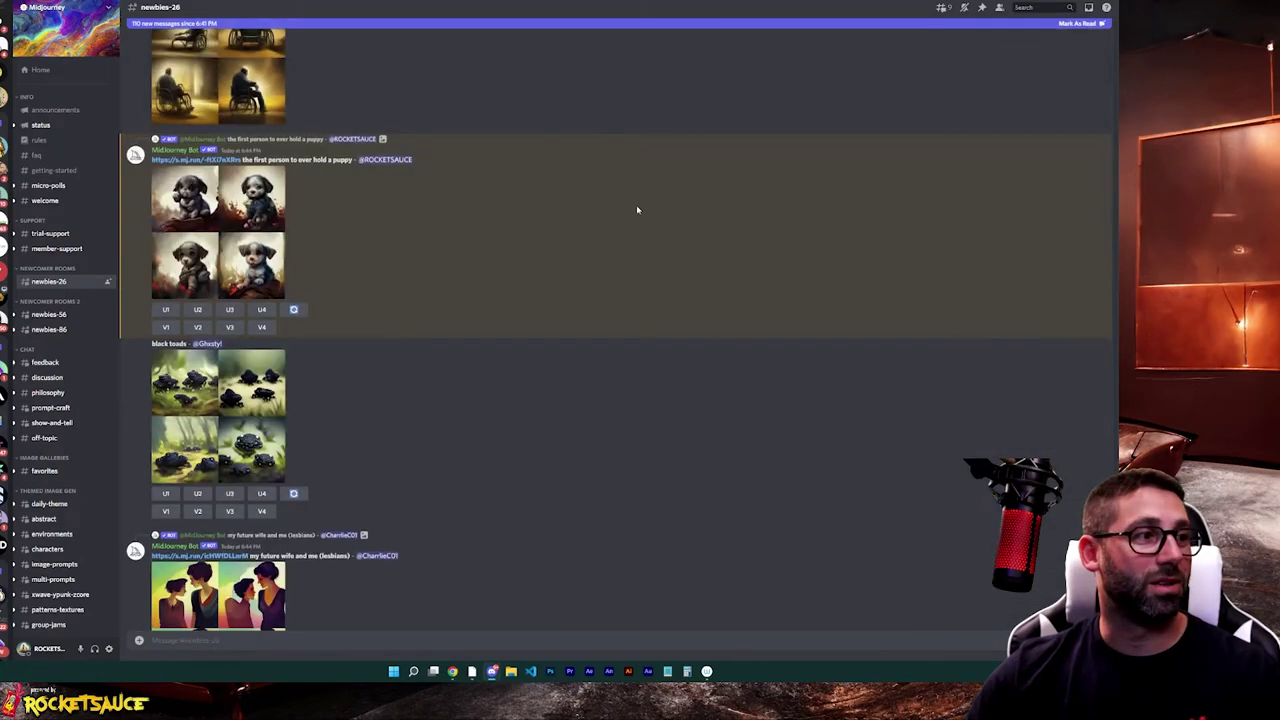
{"action": "scroll", "coordinate": [637, 210], "scroll_direction": "down", "scroll_amount": 10}
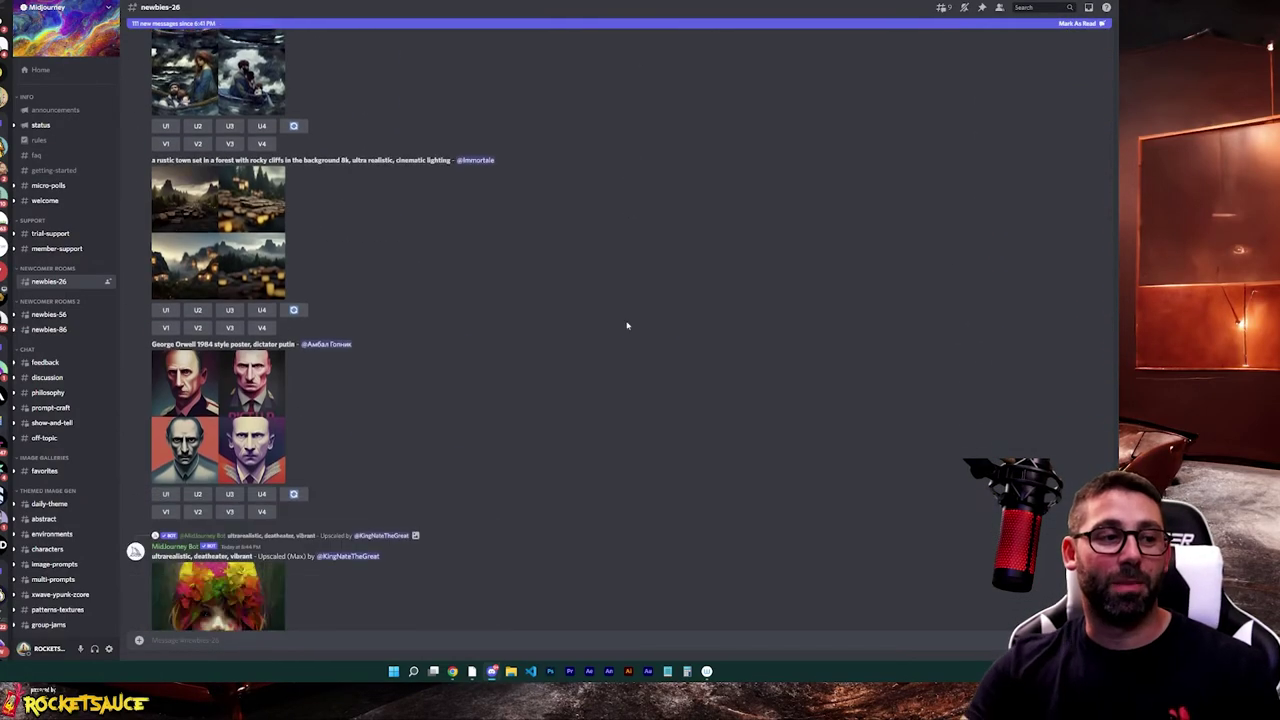
{"action": "scroll", "coordinate": [627, 325], "scroll_direction": "down", "scroll_amount": 10}
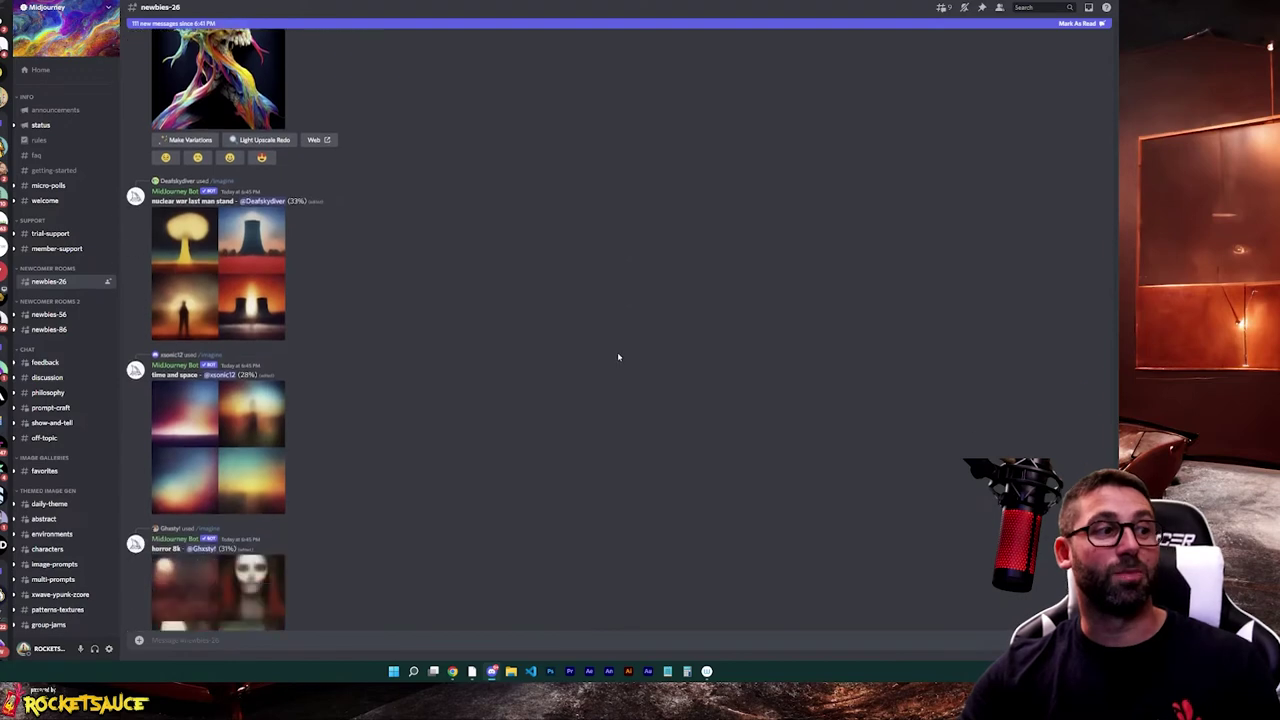
{"action": "scroll", "coordinate": [615, 370], "scroll_direction": "down", "scroll_amount": 10}
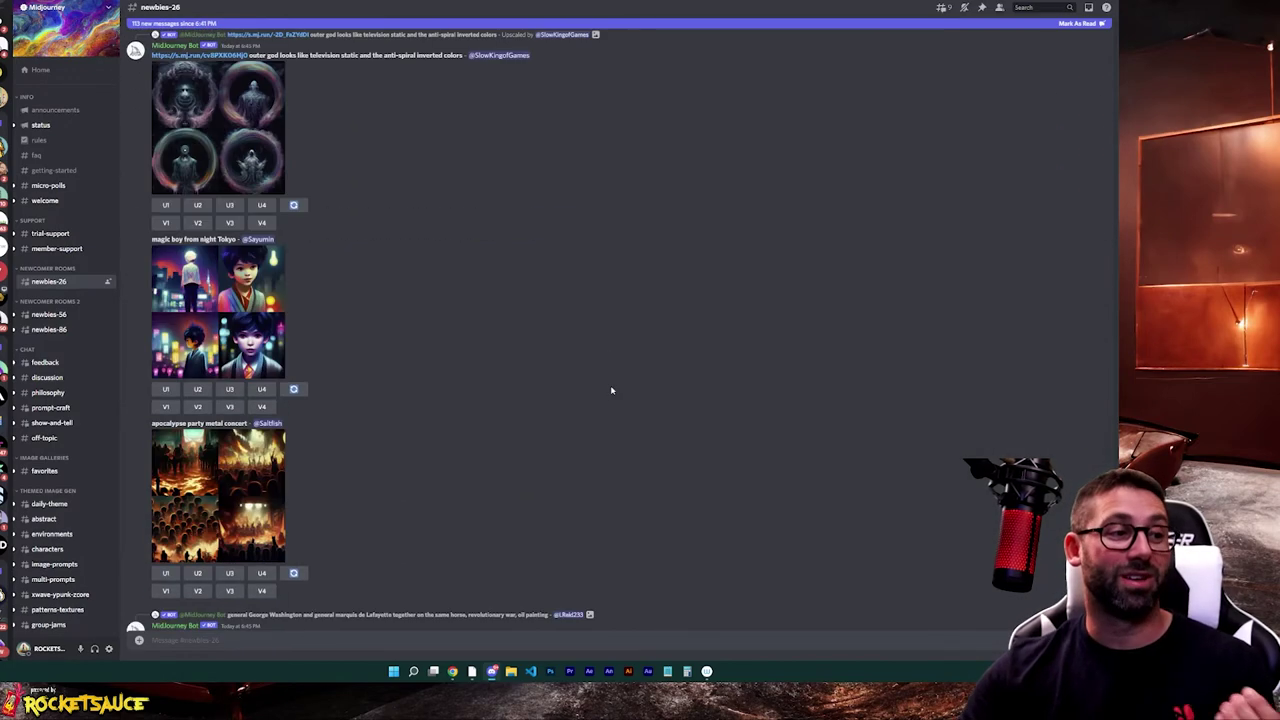
{"action": "scroll", "coordinate": [612, 395], "scroll_direction": "down", "scroll_amount": 10}
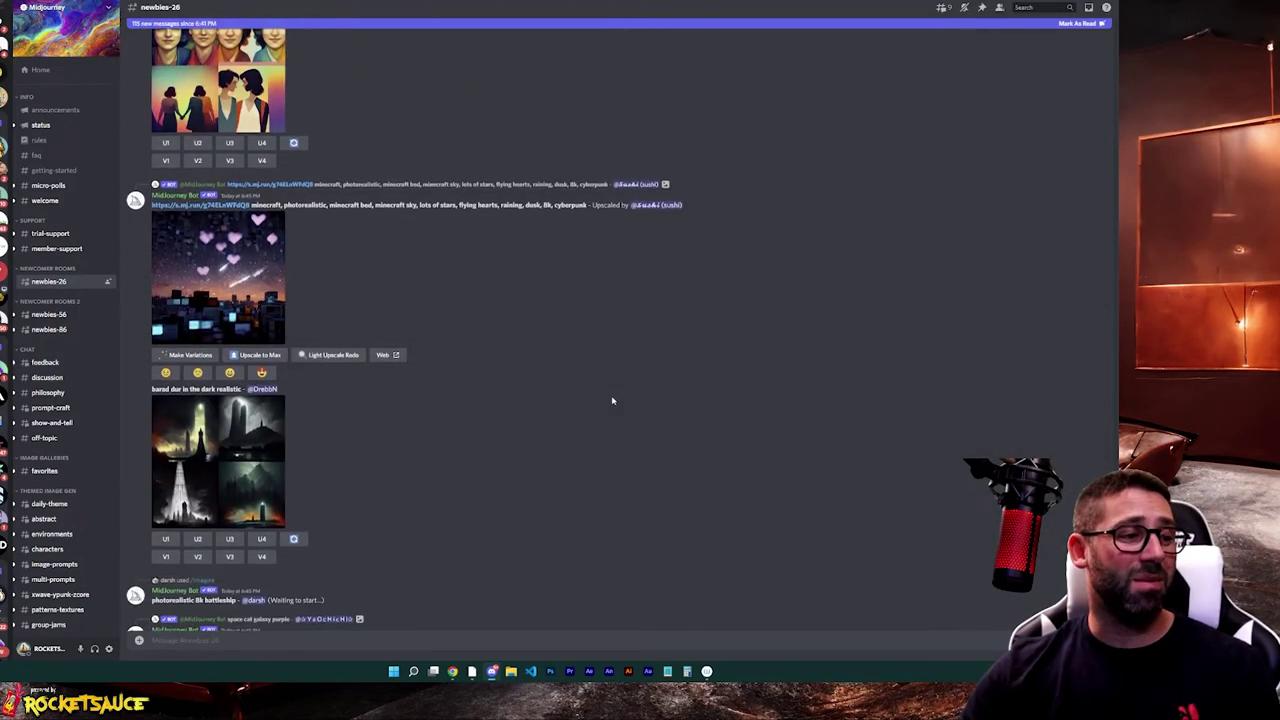
{"action": "scroll", "coordinate": [613, 404], "scroll_direction": "down", "scroll_amount": 3}
{"action": "scroll", "coordinate": [613, 412], "scroll_direction": "up", "scroll_amount": 10}
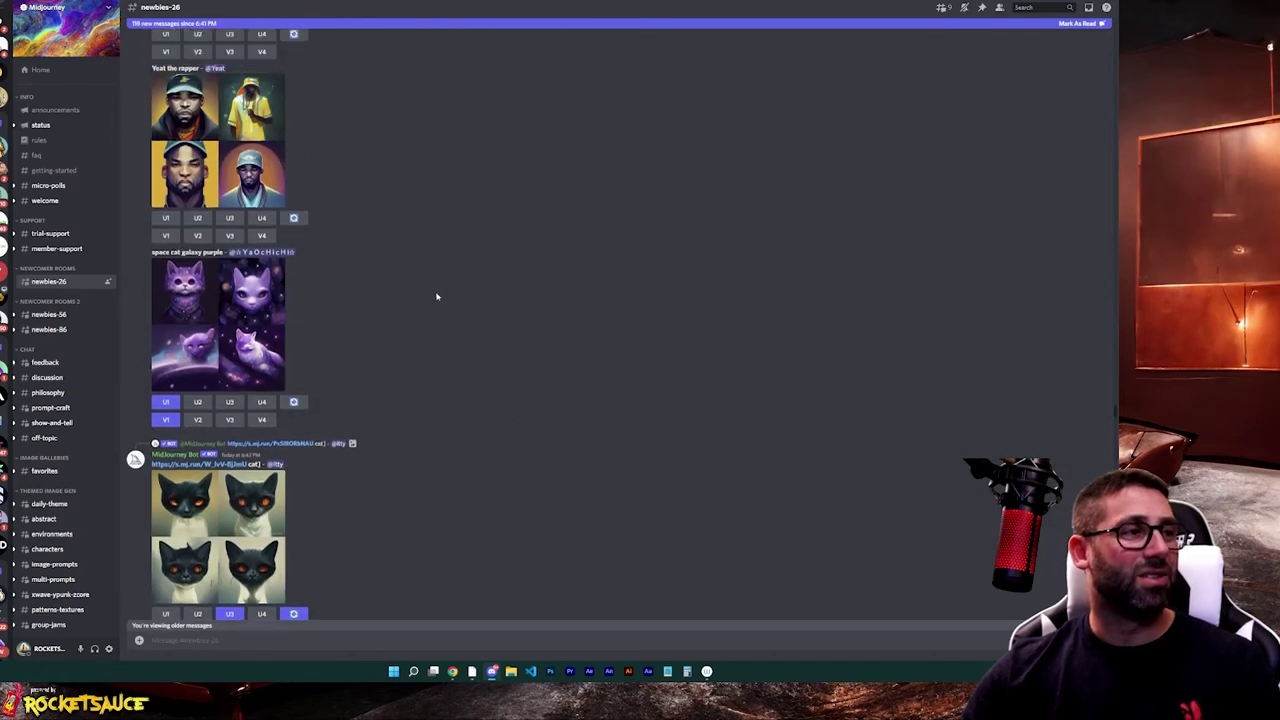
{"action": "scroll", "coordinate": [432, 307], "scroll_direction": "up", "scroll_amount": 2}
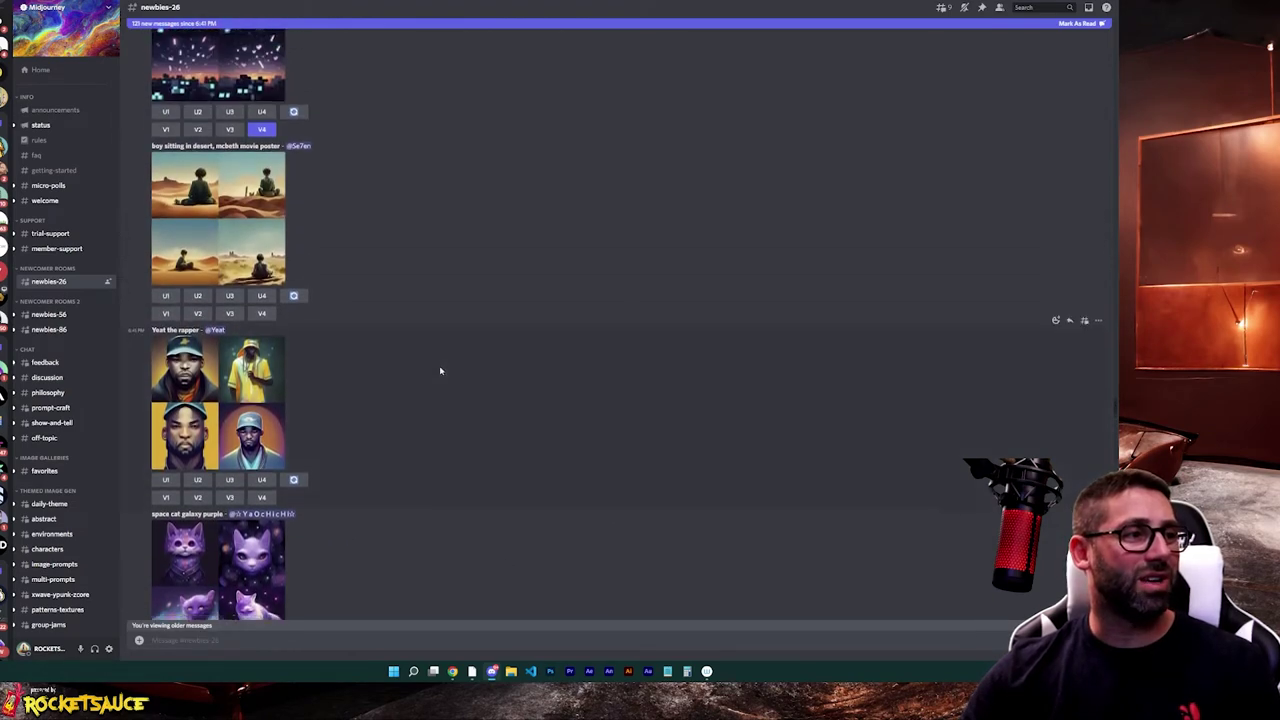
{"action": "scroll", "coordinate": [170, 280], "scroll_direction": "down", "scroll_amount": 2}
{"action": "left_click", "coordinate": [183, 305]}
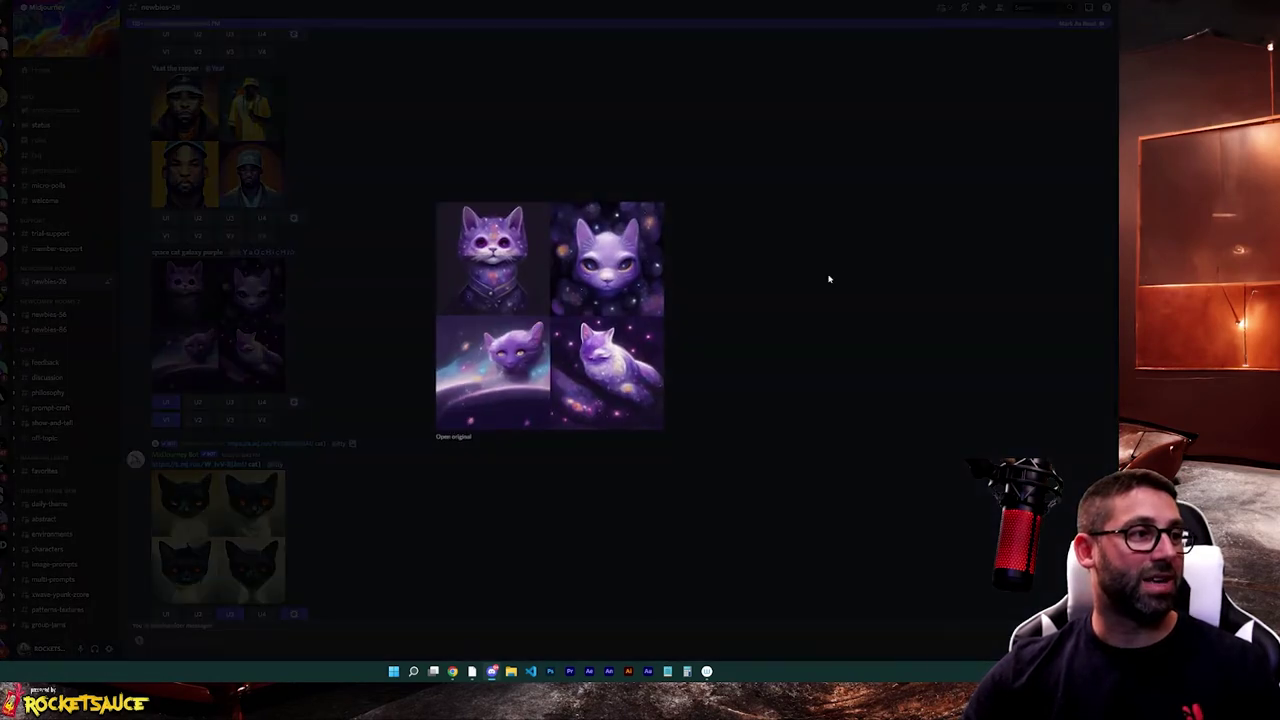
{"action": "left_click", "coordinate": [822, 306]}
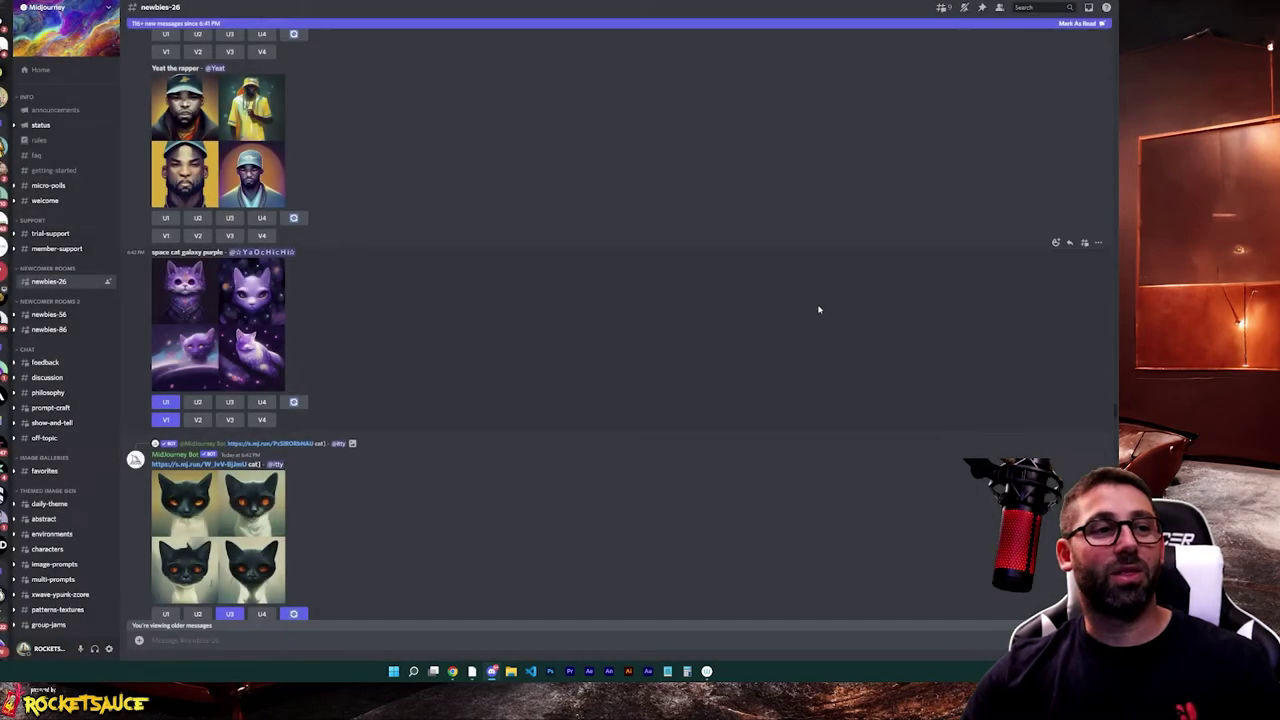
- Preview the 'my future wife and me' grid, then bring up the Mentions inbox
{"action": "scroll", "coordinate": [816, 312], "scroll_direction": "down", "scroll_amount": 8}
{"action": "scroll", "coordinate": [815, 315], "scroll_direction": "up", "scroll_amount": 3}
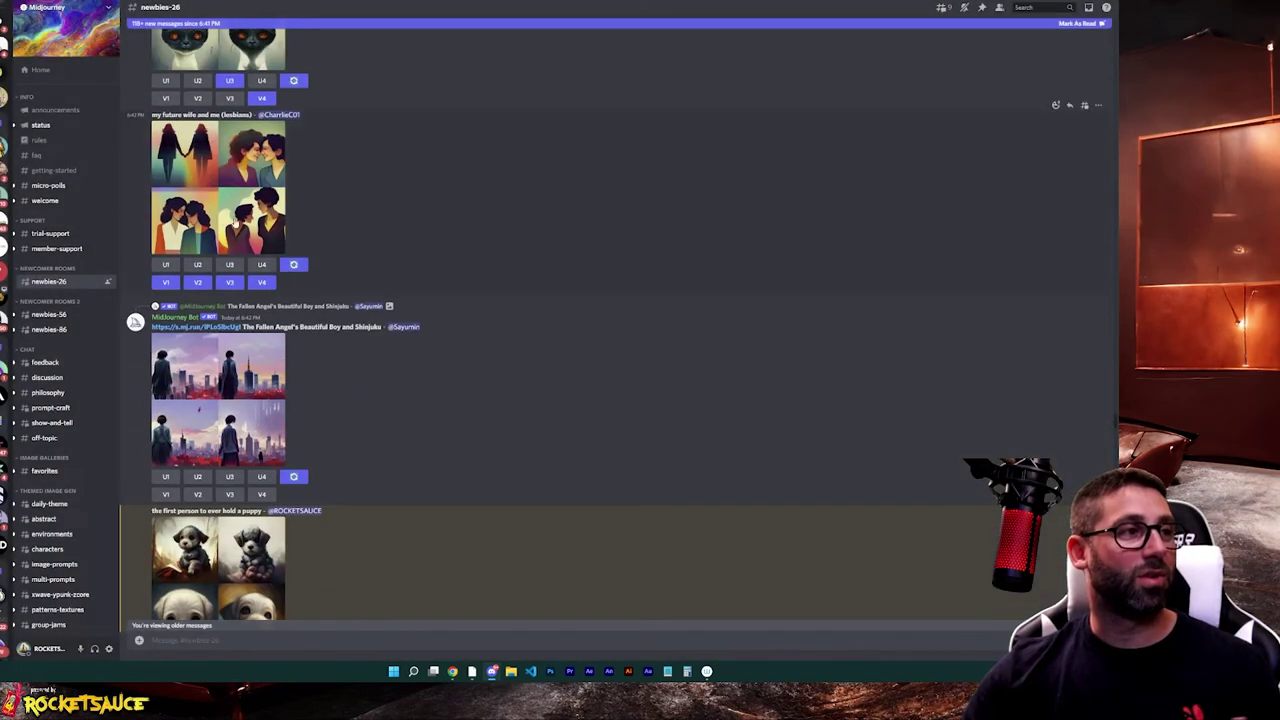
{"action": "left_click", "coordinate": [218, 218]}
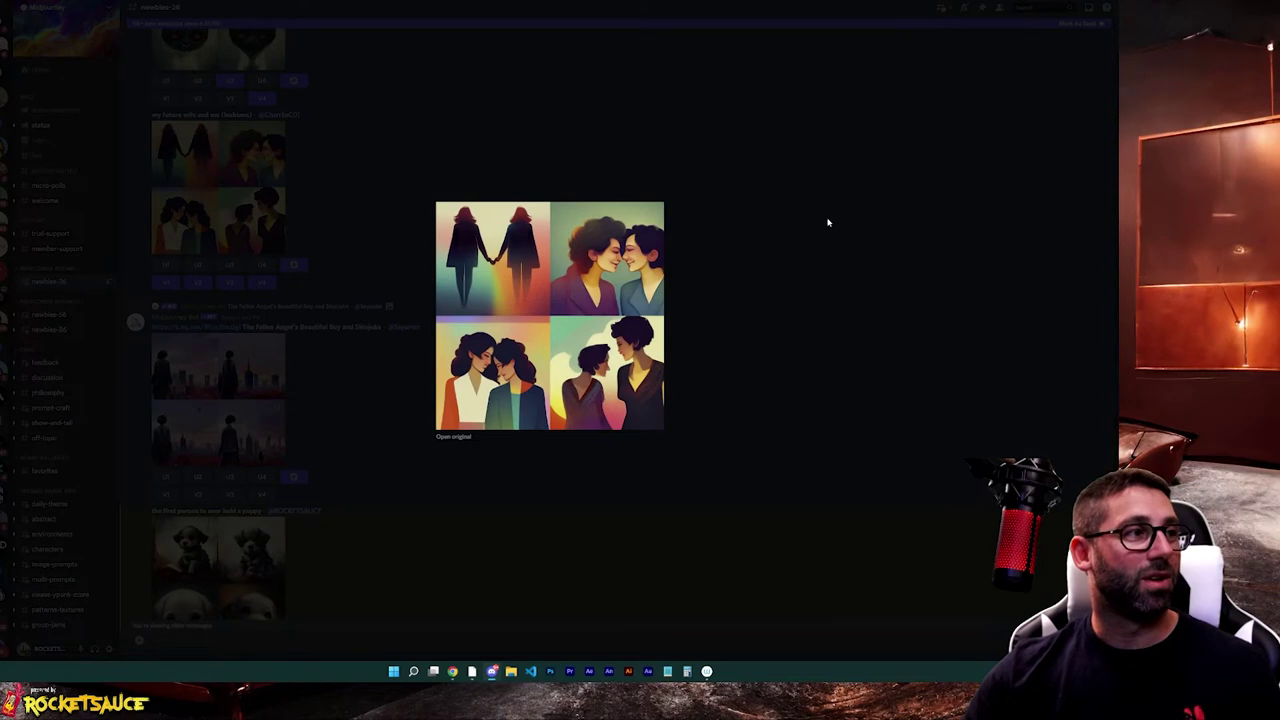
{"action": "left_click", "coordinate": [827, 220]}
{"action": "left_click", "coordinate": [1088, 8]}
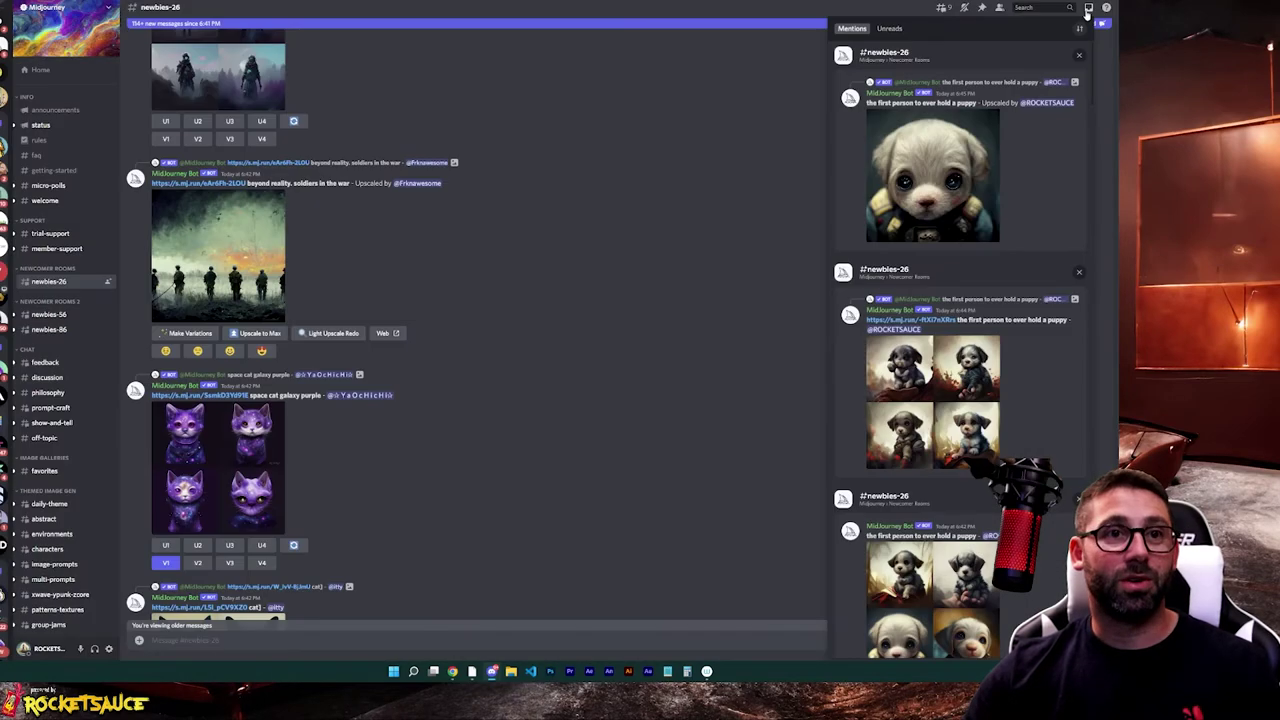
- Save the upscaled puppy image's full-size original to disk as a PNG
{"action": "left_click", "coordinate": [1072, 84]}
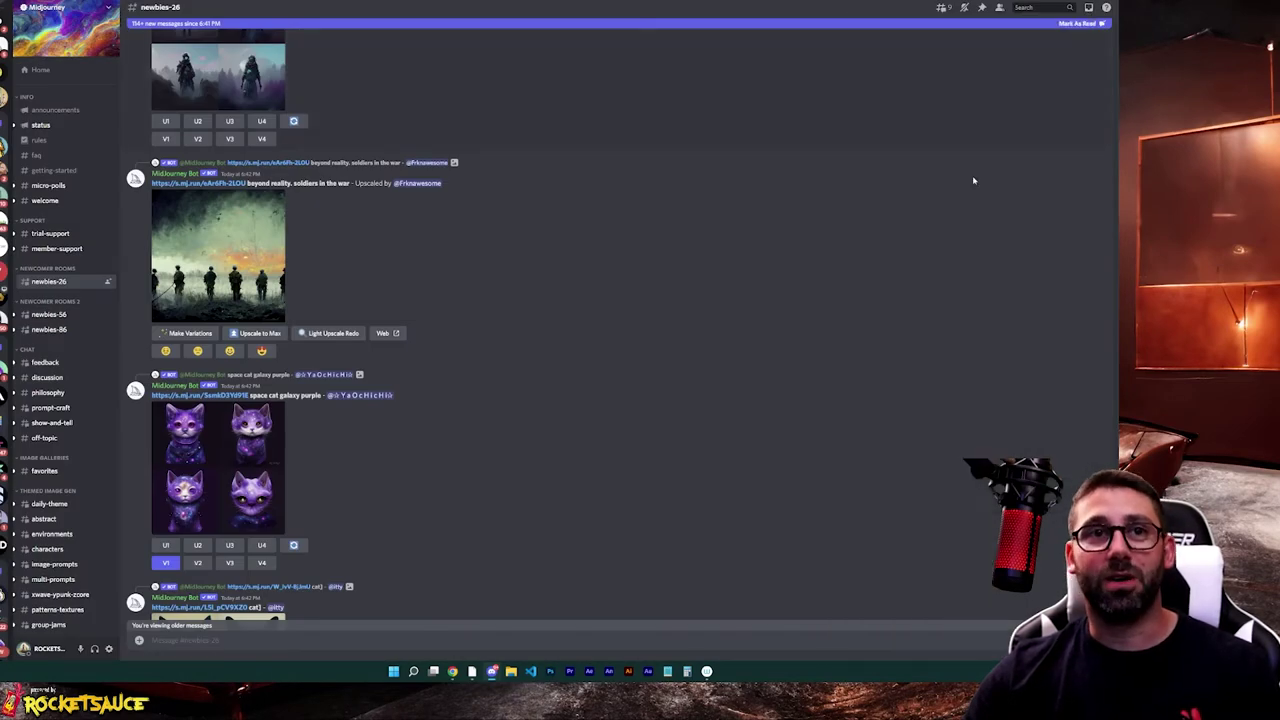
{"action": "scroll", "coordinate": [237, 331], "scroll_direction": "down", "scroll_amount": 2}
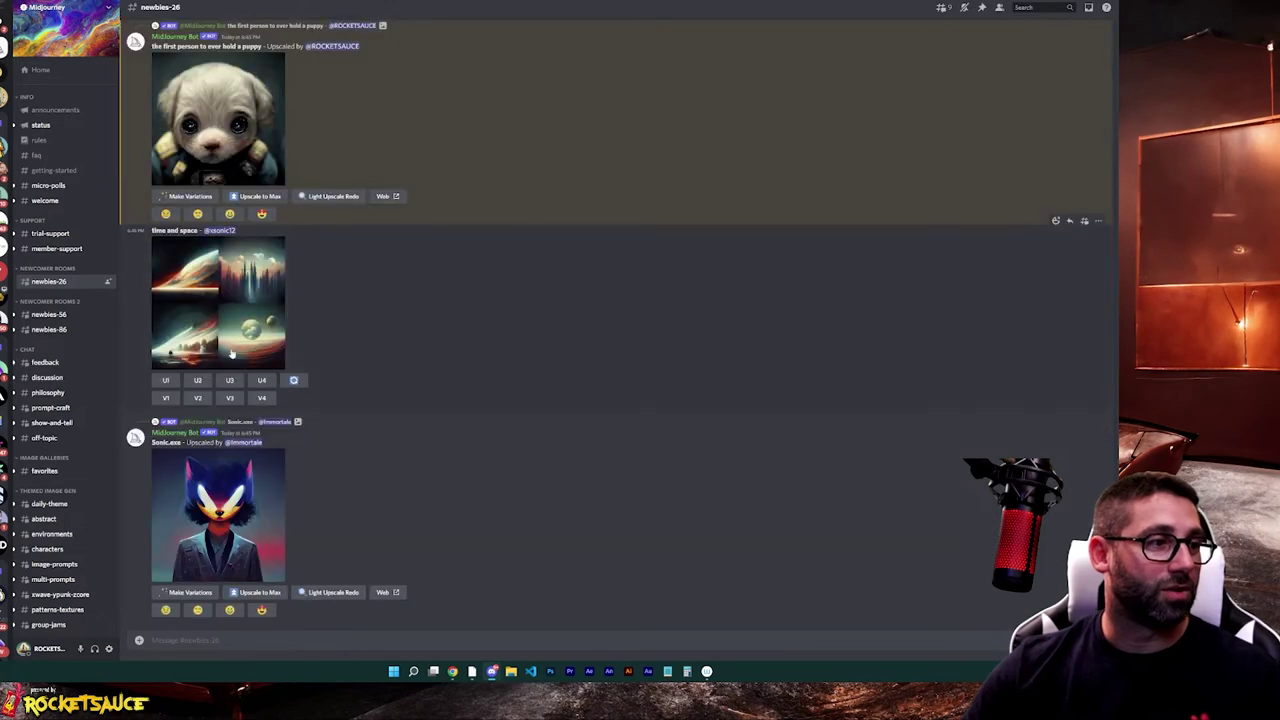
{"action": "left_click", "coordinate": [204, 160]}
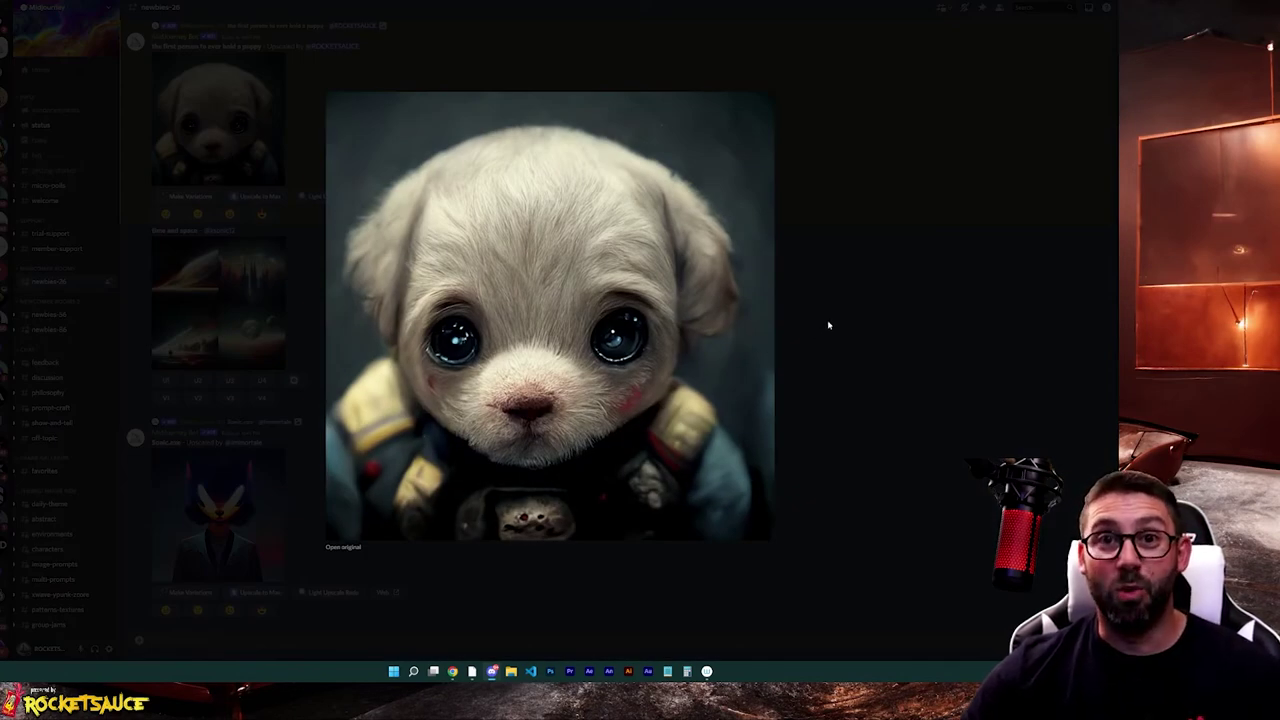
{"action": "left_click", "coordinate": [343, 548]}
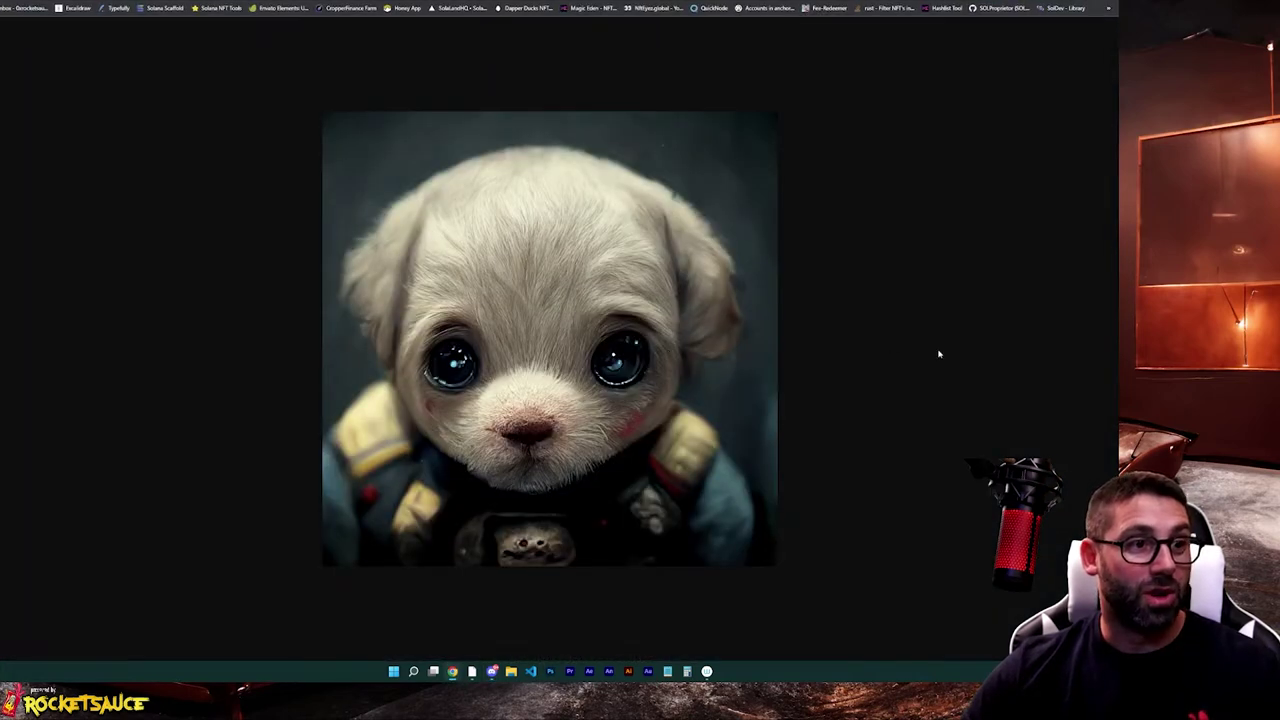
{"action": "right_click", "coordinate": [603, 289]}
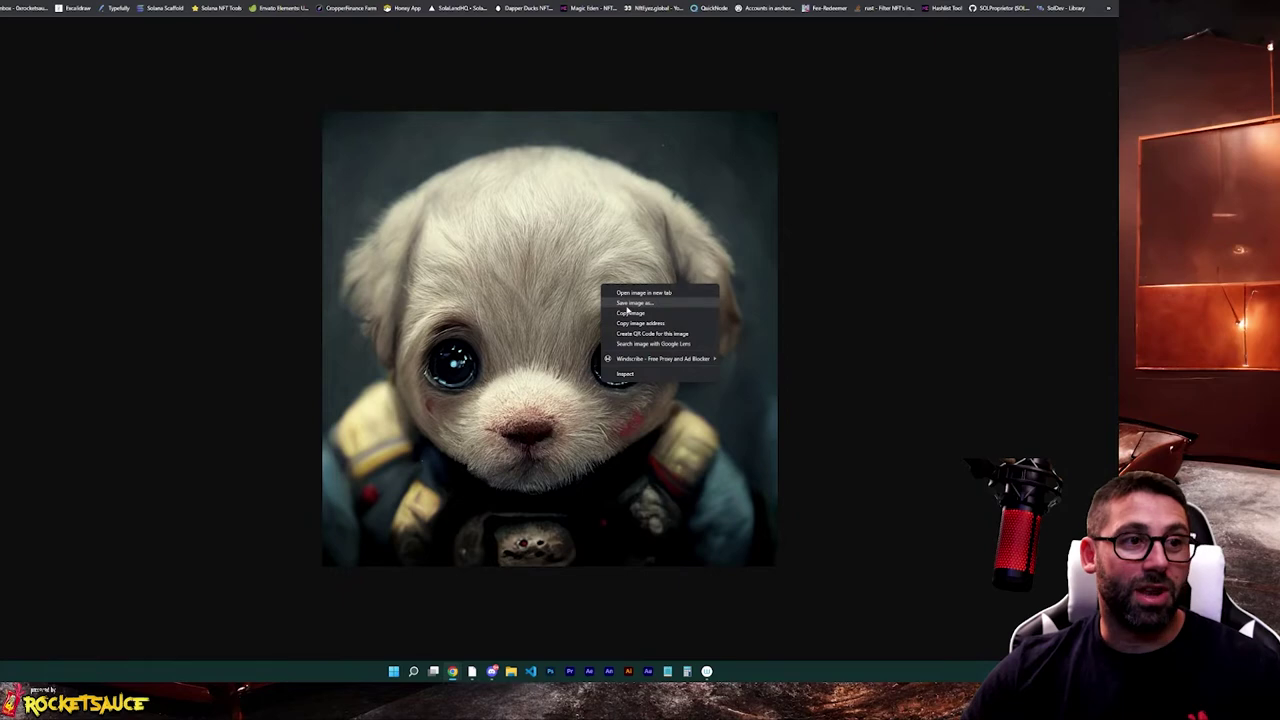
{"action": "left_click", "coordinate": [630, 306]}
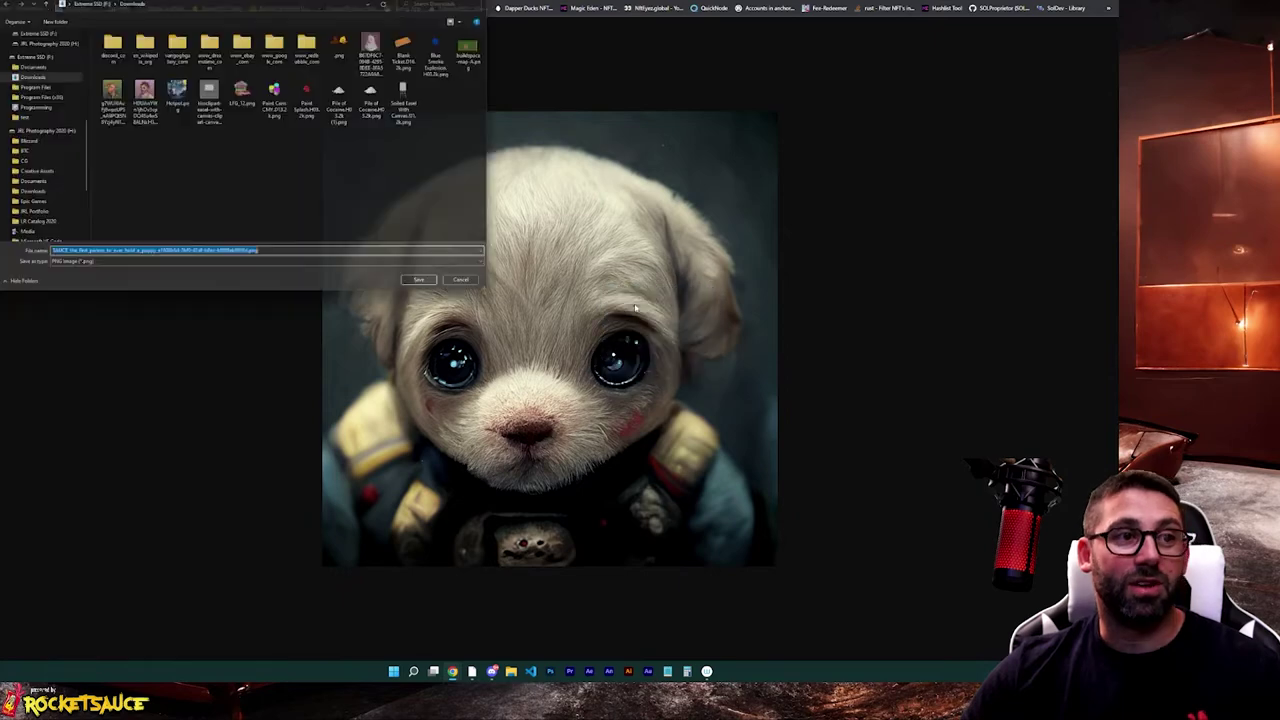
{"action": "left_click", "coordinate": [430, 289]}
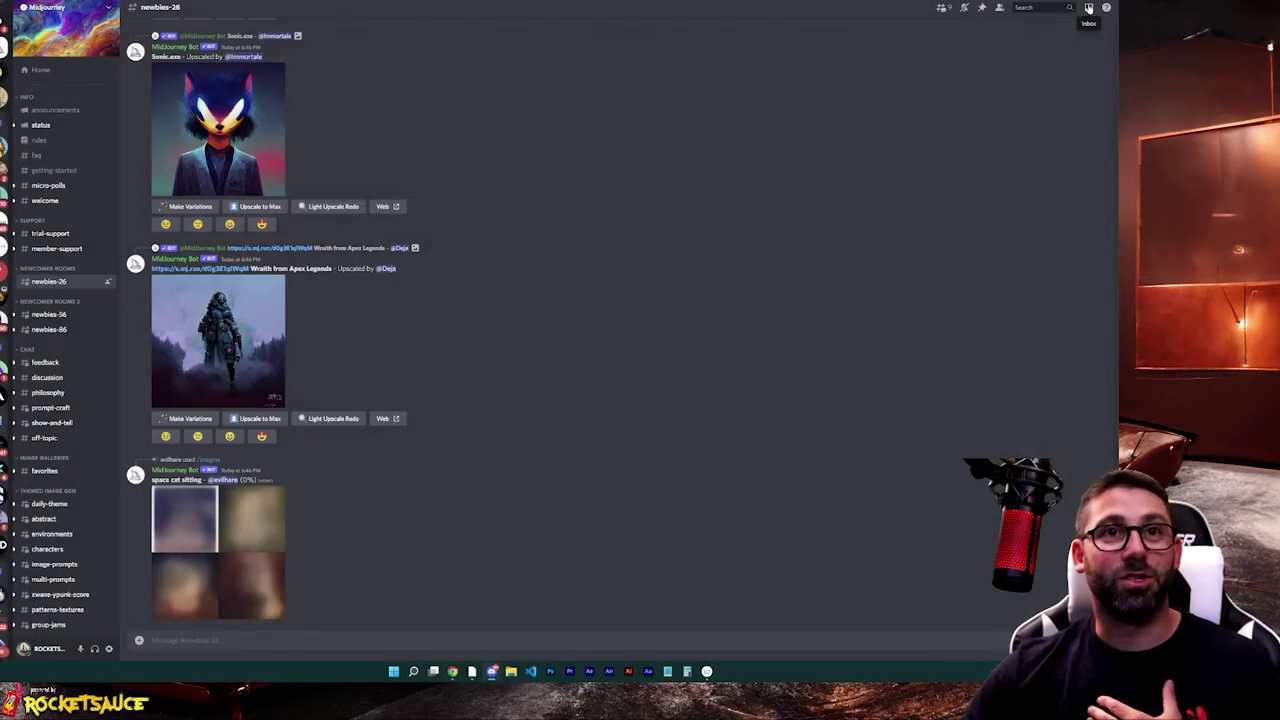
{"action": "left_click", "coordinate": [1088, 10]}
{"action": "left_click", "coordinate": [1072, 85]}
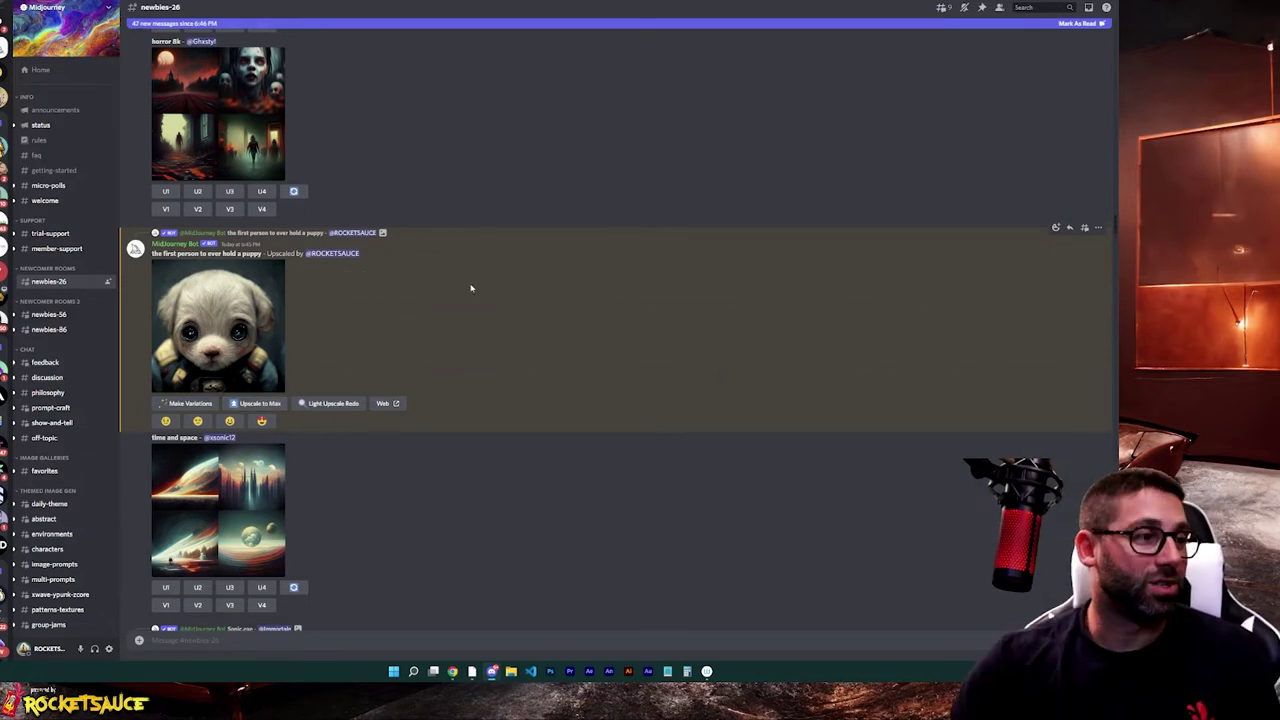
{"action": "scroll", "coordinate": [559, 365], "scroll_direction": "up", "scroll_amount": 3}
{"action": "left_click", "coordinate": [207, 280]}
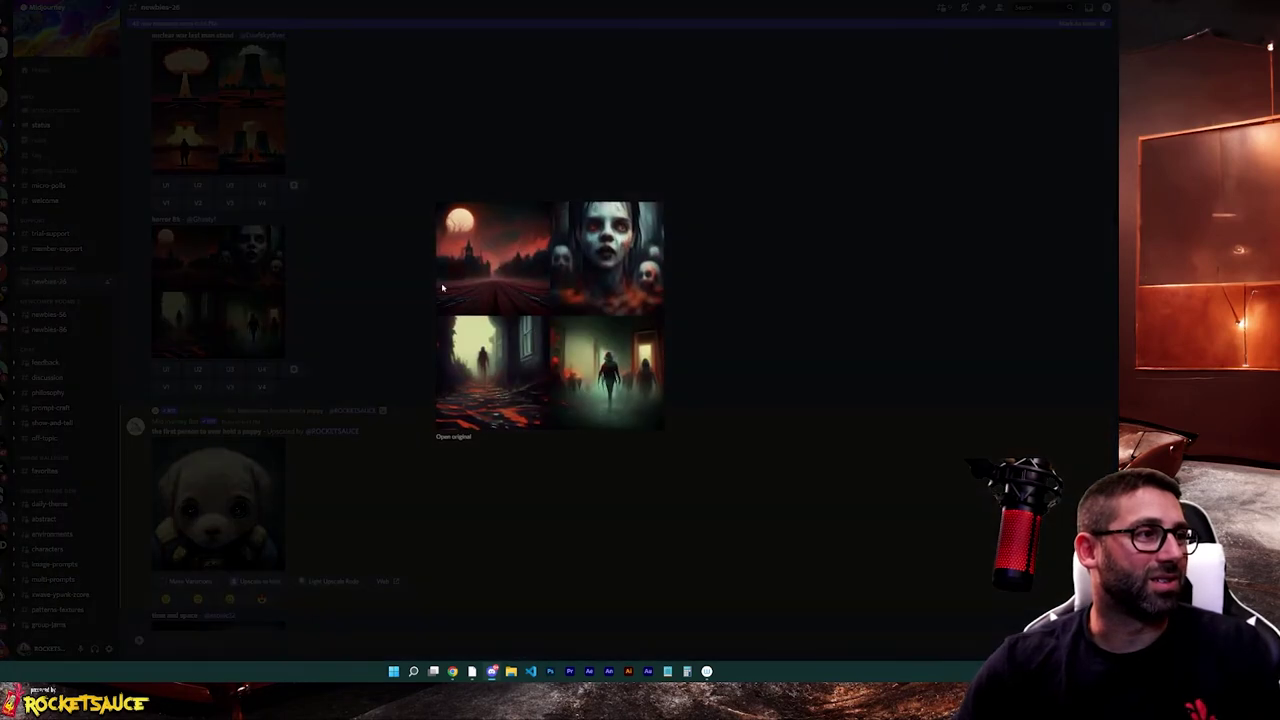
{"action": "left_click", "coordinate": [760, 355]}
{"action": "scroll", "coordinate": [560, 354], "scroll_direction": "down", "scroll_amount": 10}
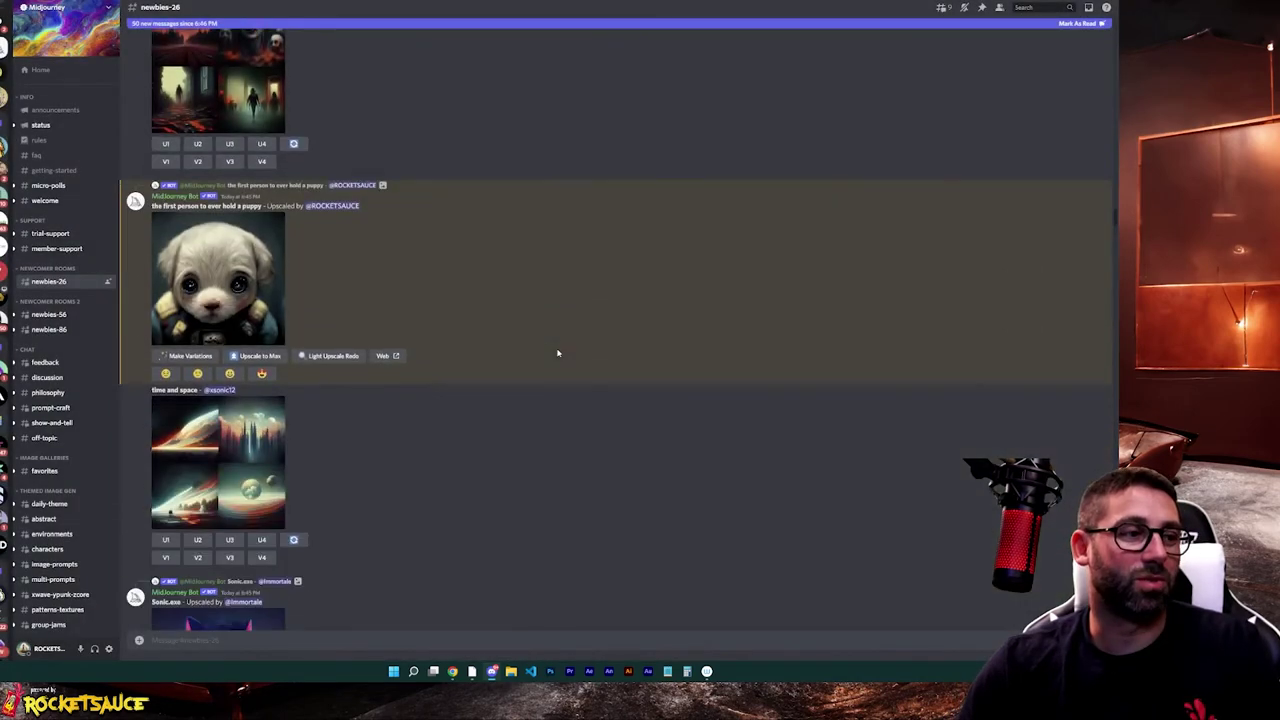
{"action": "left_click", "coordinate": [237, 272]}
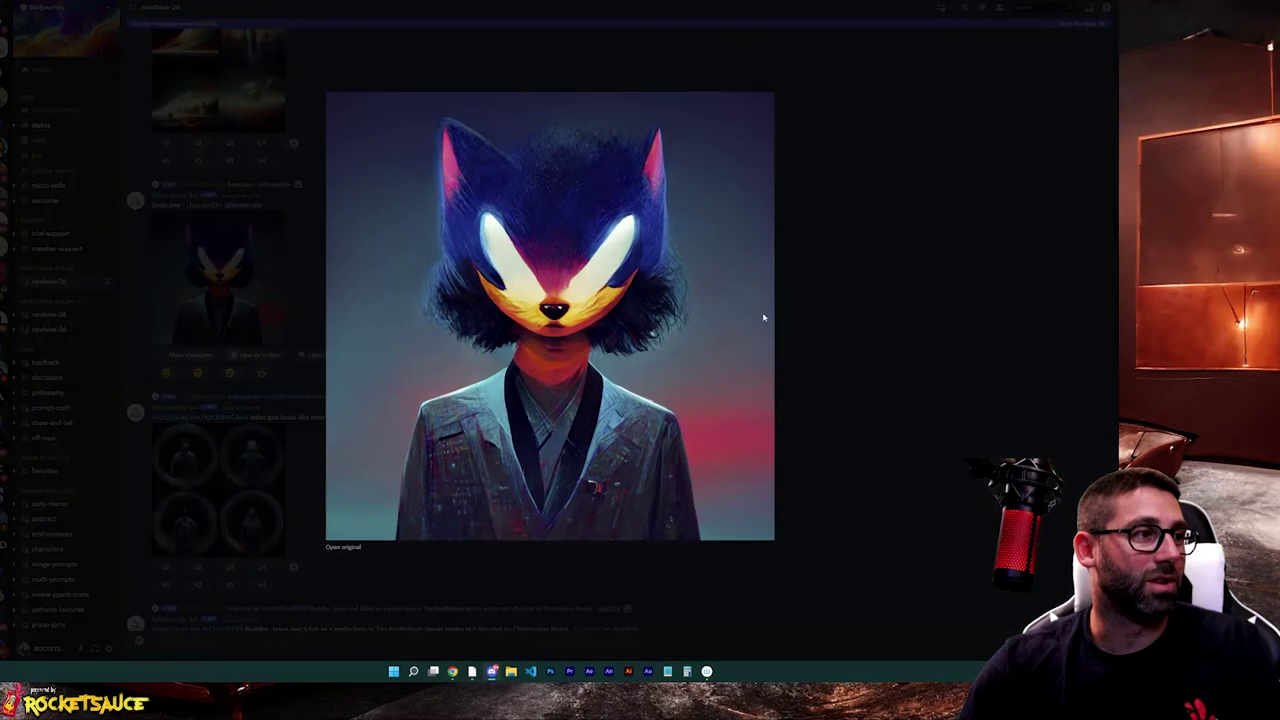
{"action": "left_click", "coordinate": [874, 285]}
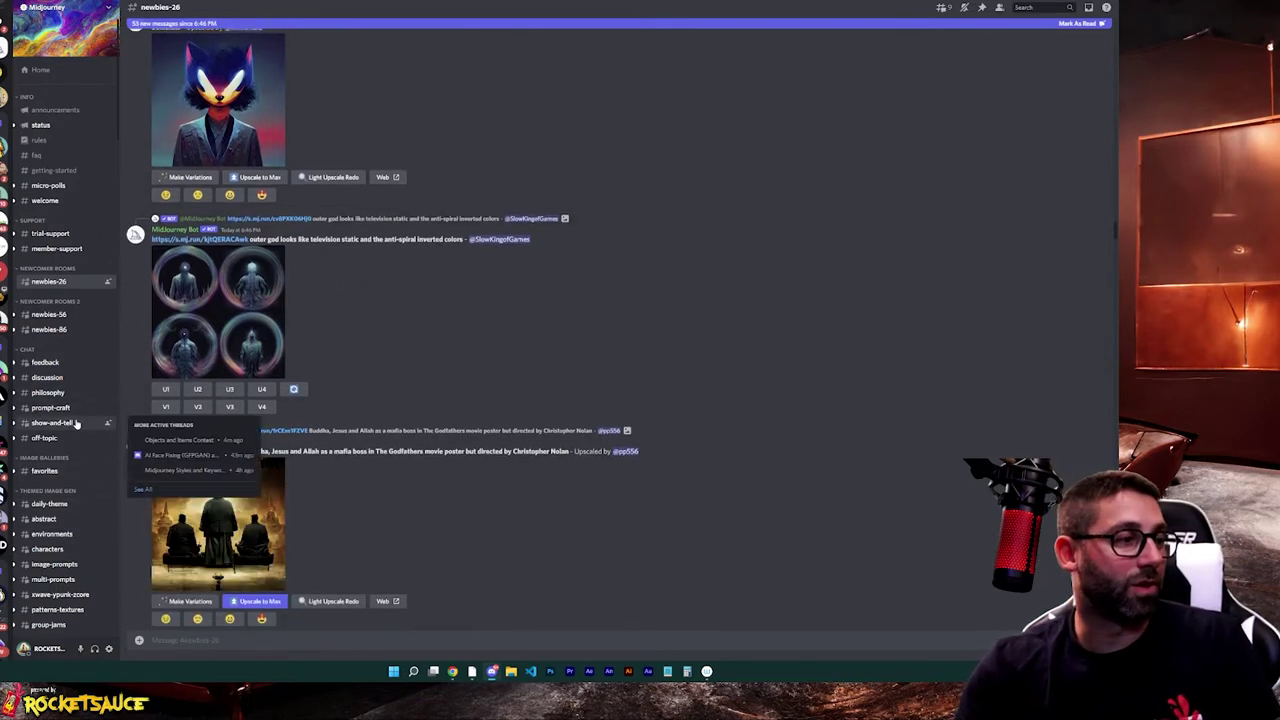
- Switch to the daily-theme channel and preview the paper Bumblebee statue image
{"action": "left_click", "coordinate": [66, 505]}
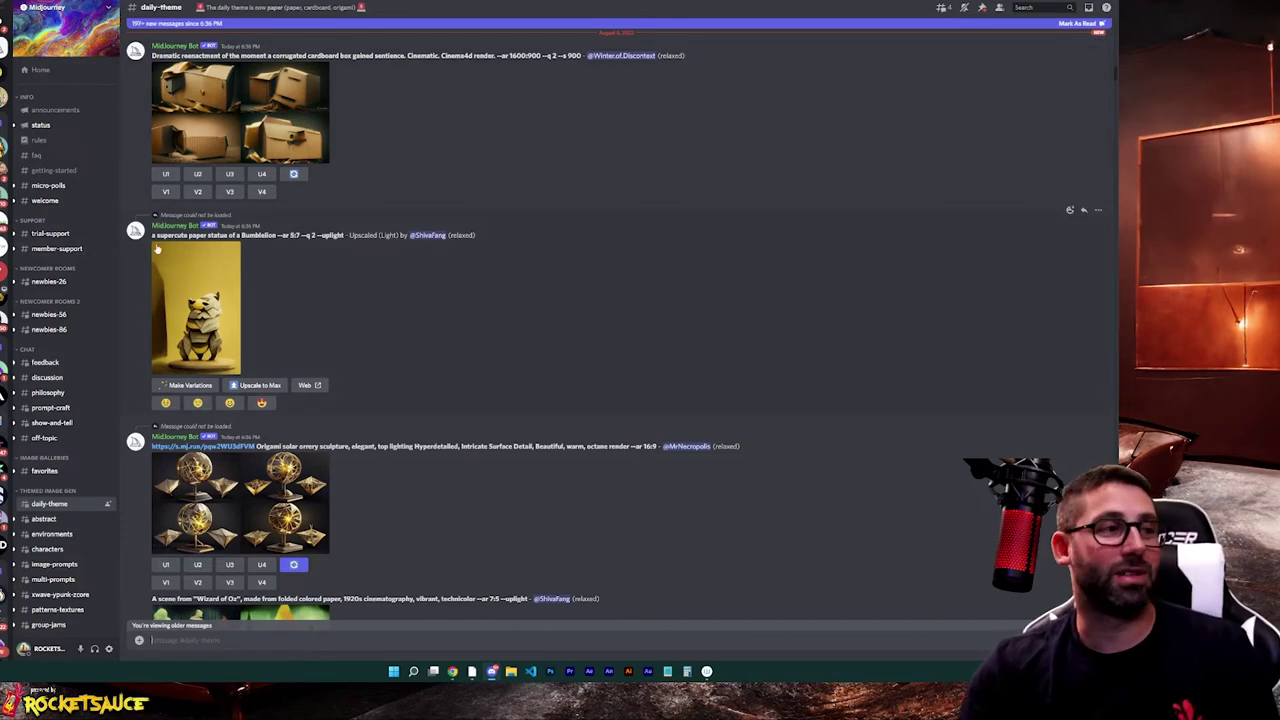
{"action": "left_click_drag", "start_coordinate": [156, 235], "coordinate": [264, 236]}
{"action": "left_click", "coordinate": [312, 271]}
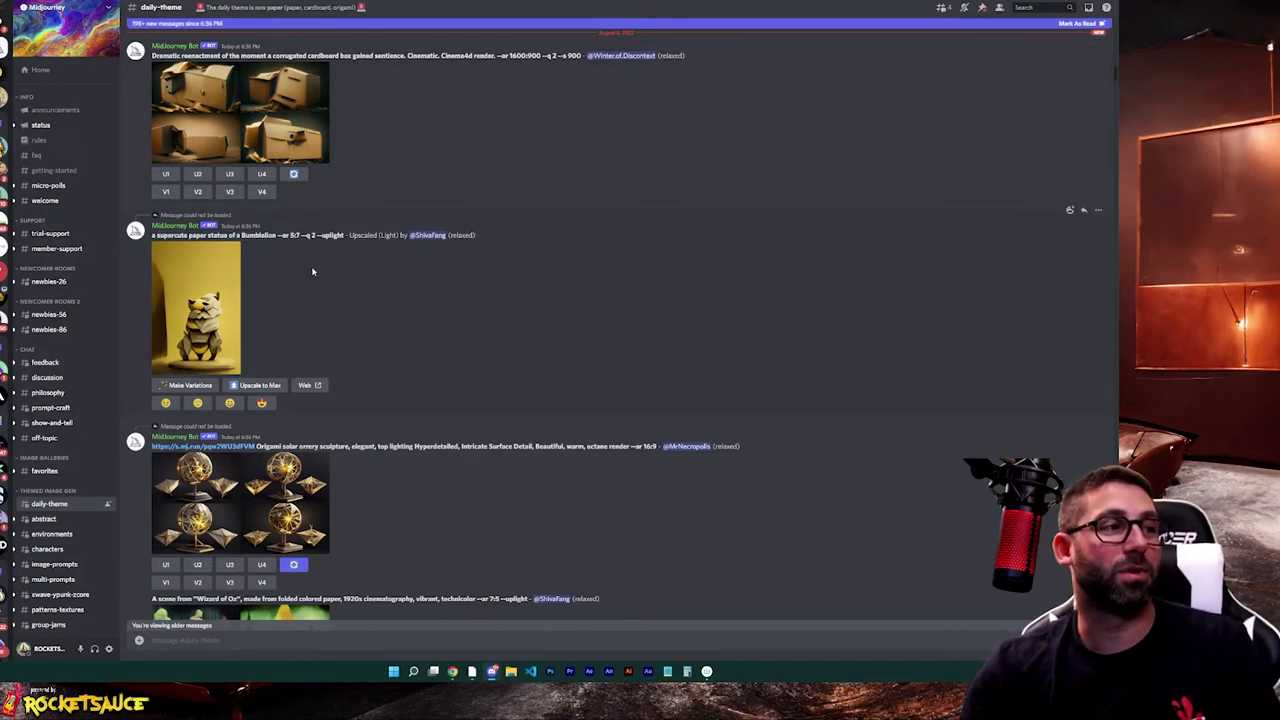
{"action": "left_click", "coordinate": [196, 306]}
{"action": "left_click", "coordinate": [742, 281]}
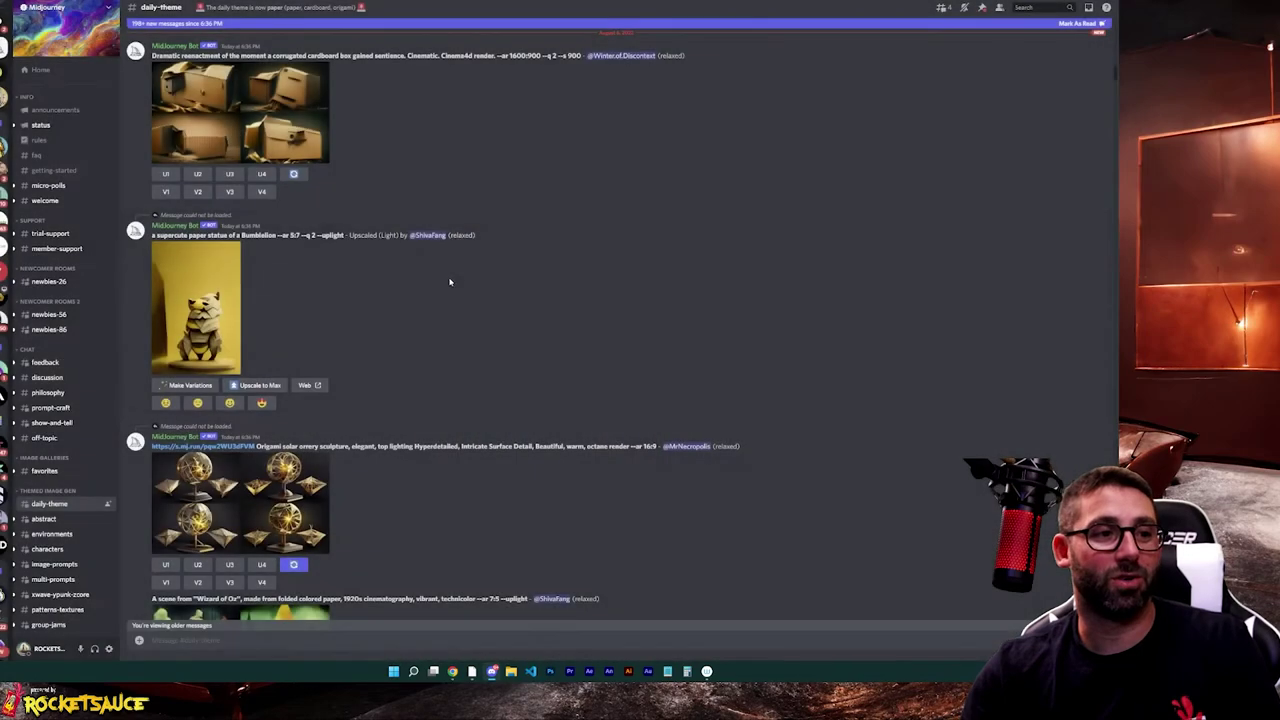
{"action": "scroll", "coordinate": [449, 280], "scroll_direction": "down", "scroll_amount": 10}
- Preview the Wizard of Oz paper grid, then scroll further down the channel
{"action": "left_click", "coordinate": [306, 153]}
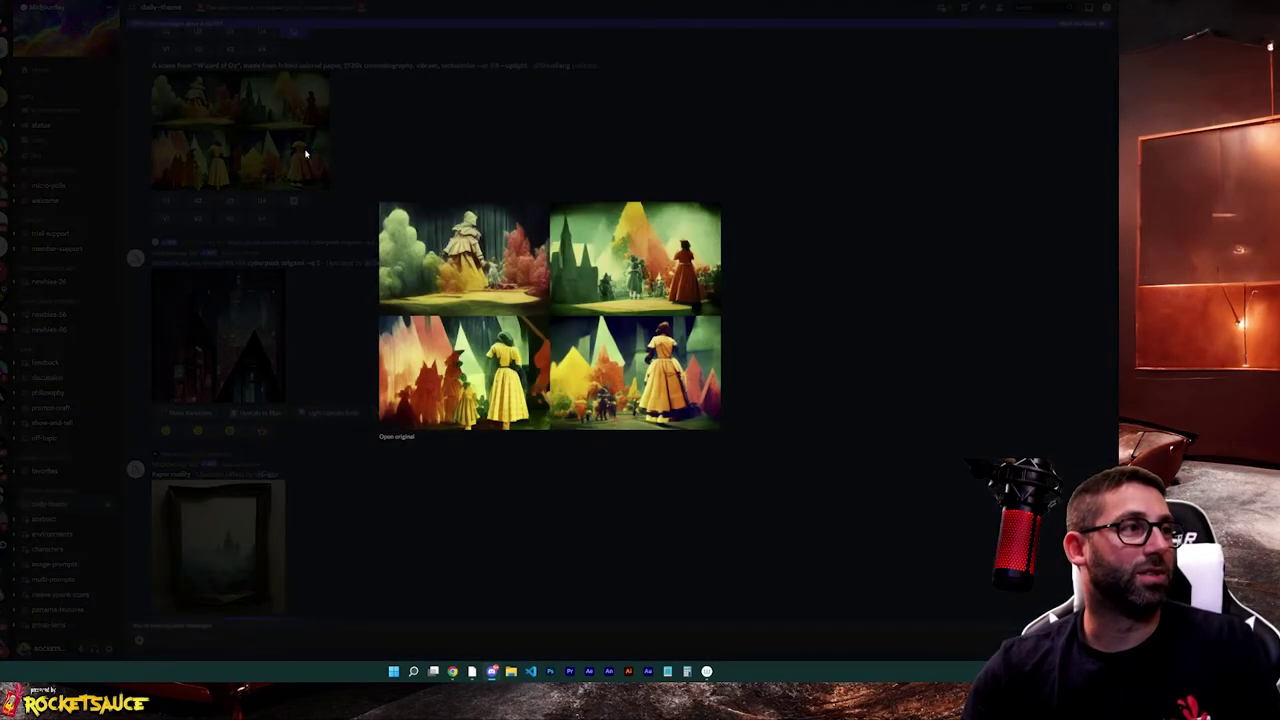
{"action": "left_click", "coordinate": [784, 171]}
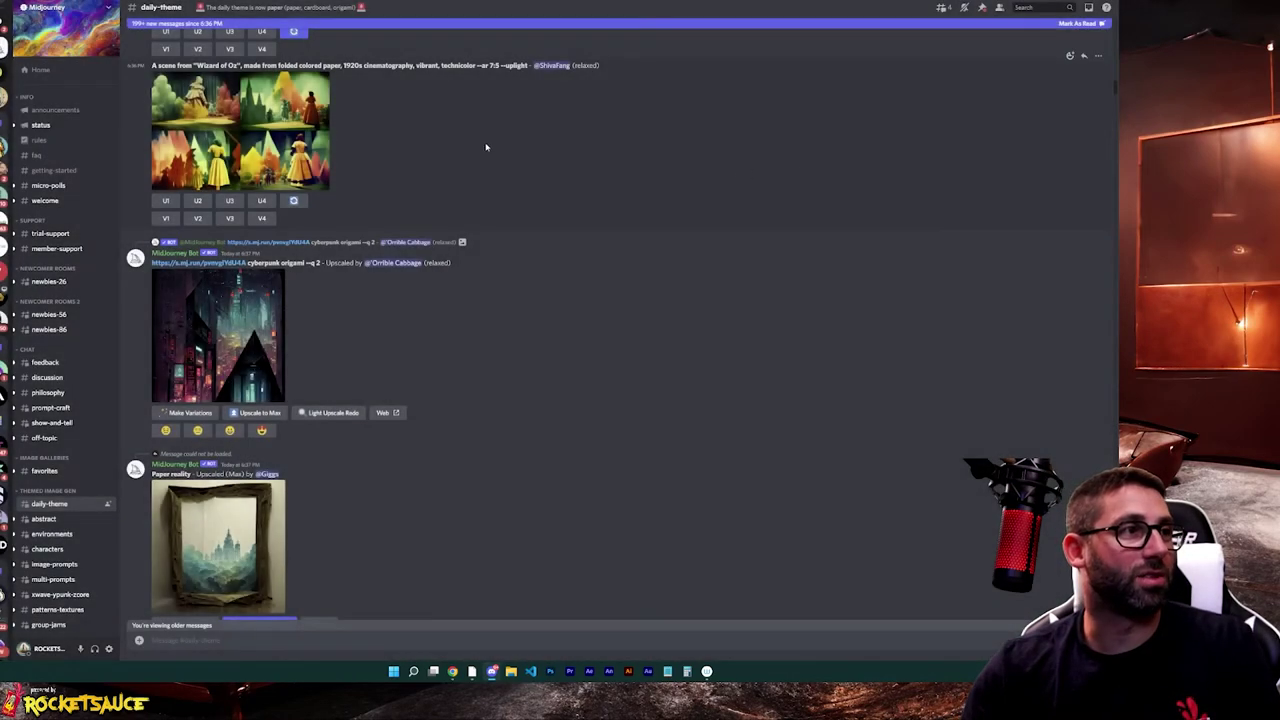
{"action": "scroll", "coordinate": [485, 165], "scroll_direction": "down", "scroll_amount": 3}
{"action": "scroll", "coordinate": [511, 327], "scroll_direction": "down", "scroll_amount": 4}
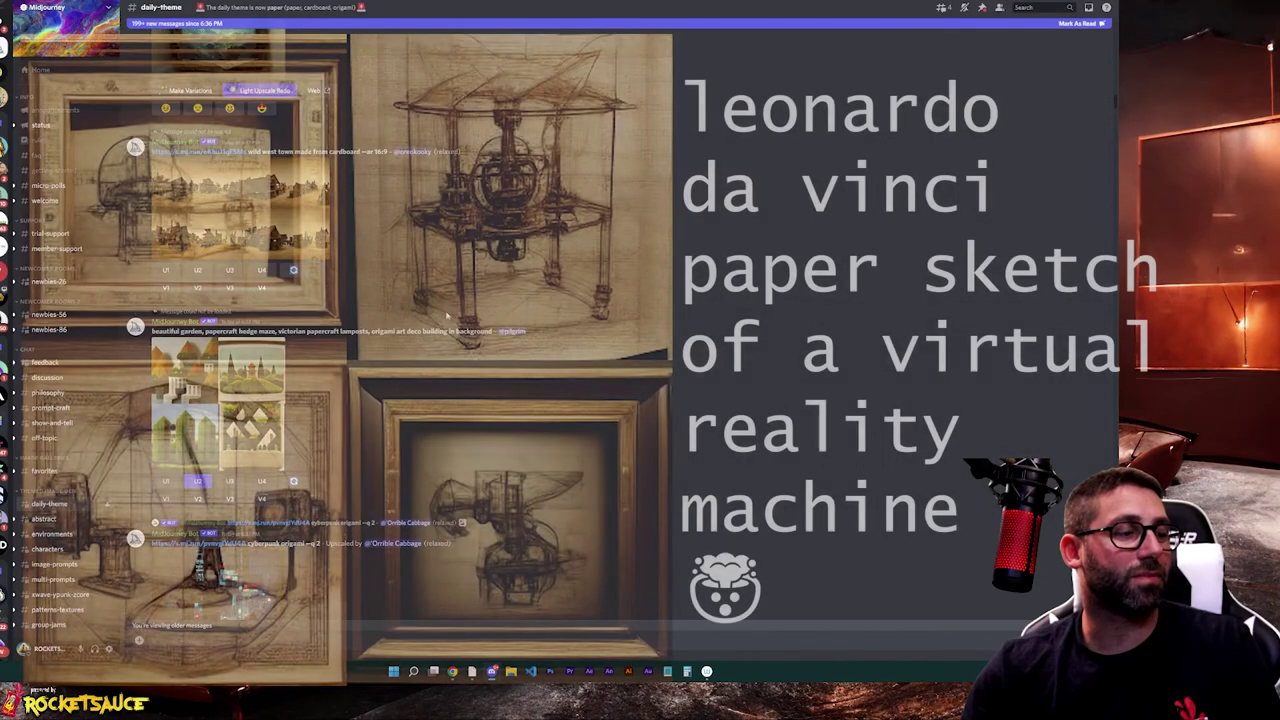
{"action": "scroll", "coordinate": [511, 327], "scroll_direction": "down", "scroll_amount": 5}
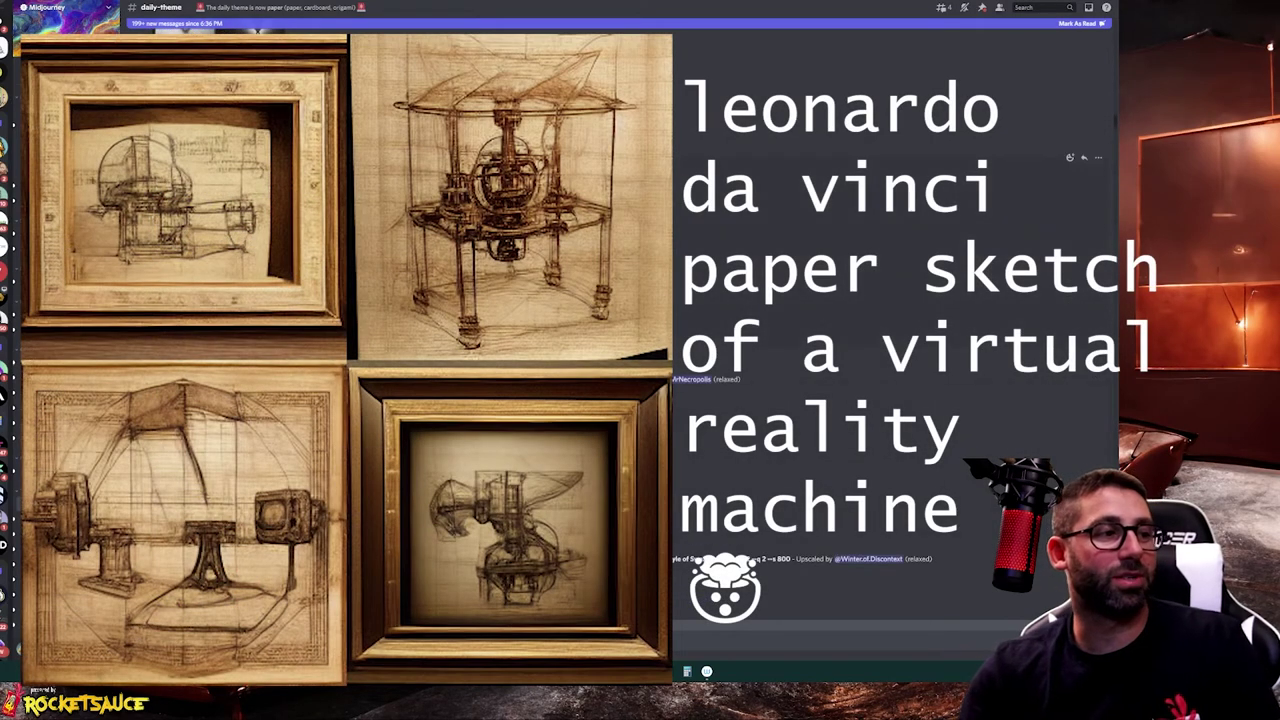
- Scroll further down through the paper-themed results
{"action": "scroll", "coordinate": [373, 294], "scroll_direction": "down", "scroll_amount": 5}
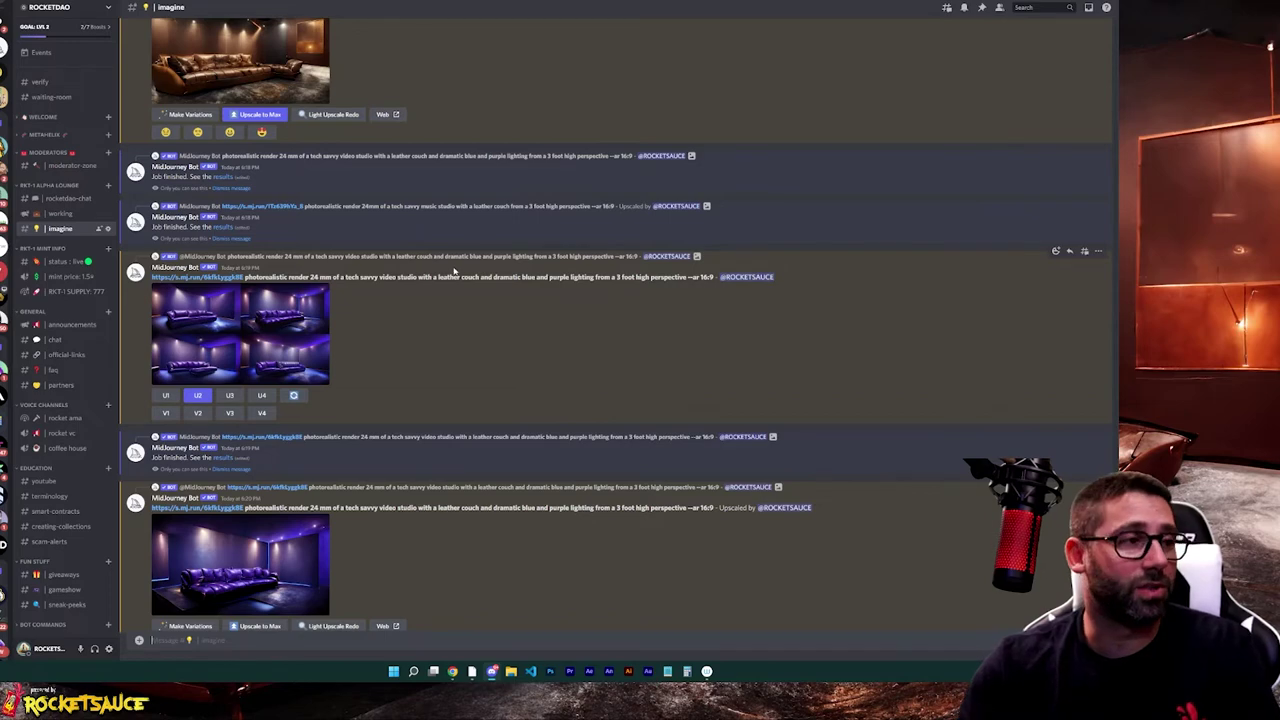
{"action": "scroll", "coordinate": [542, 412], "scroll_direction": "up", "scroll_amount": 1}
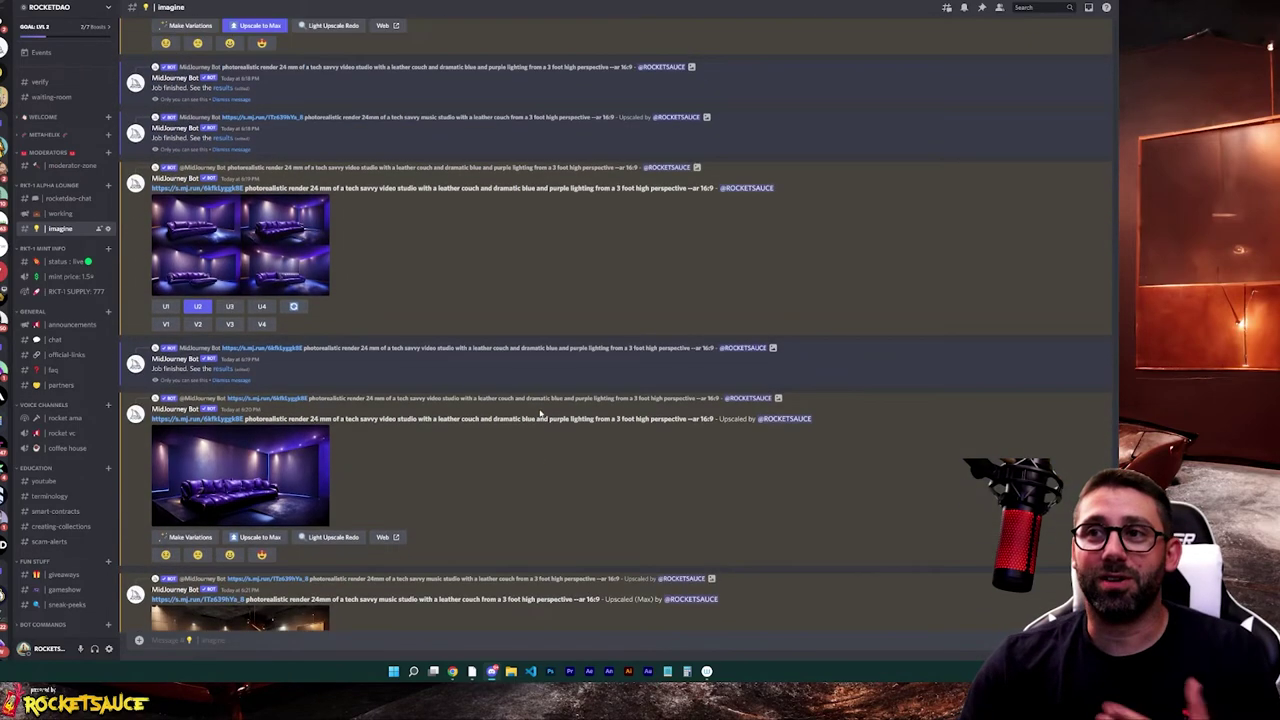
{"action": "scroll", "coordinate": [308, 461], "scroll_direction": "down", "scroll_amount": 1}
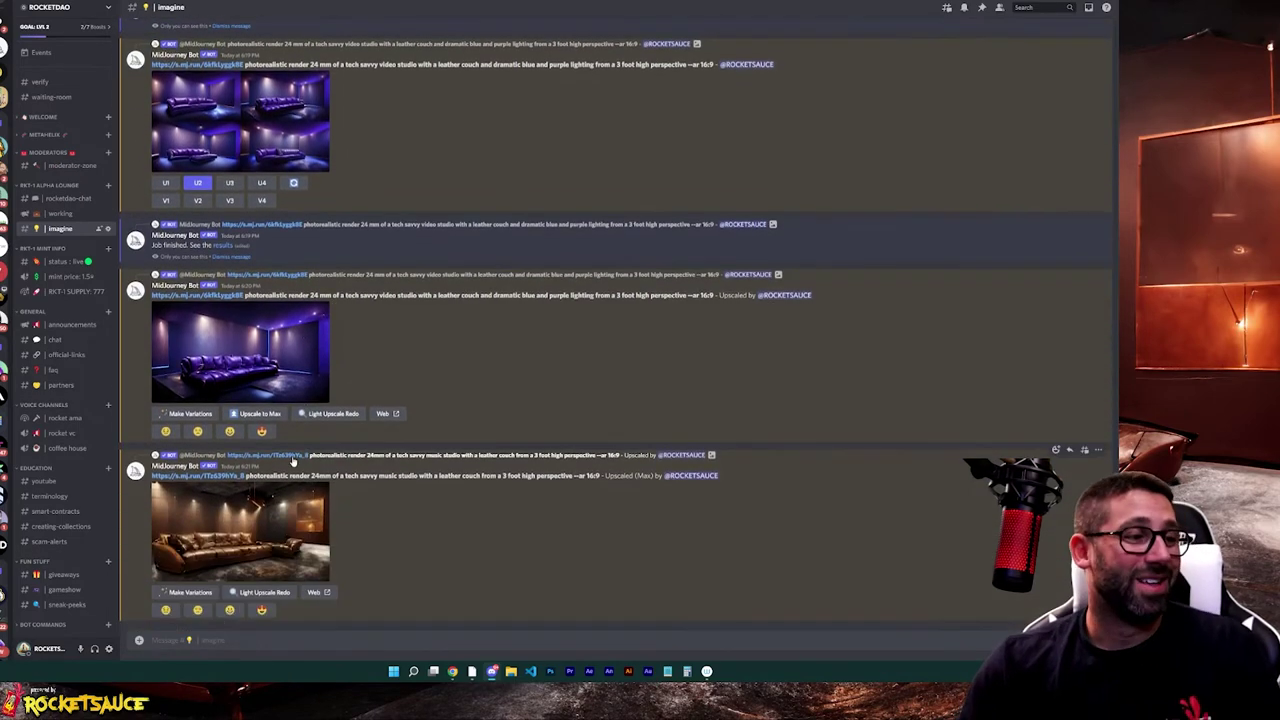
{"action": "left_click", "coordinate": [253, 537]}
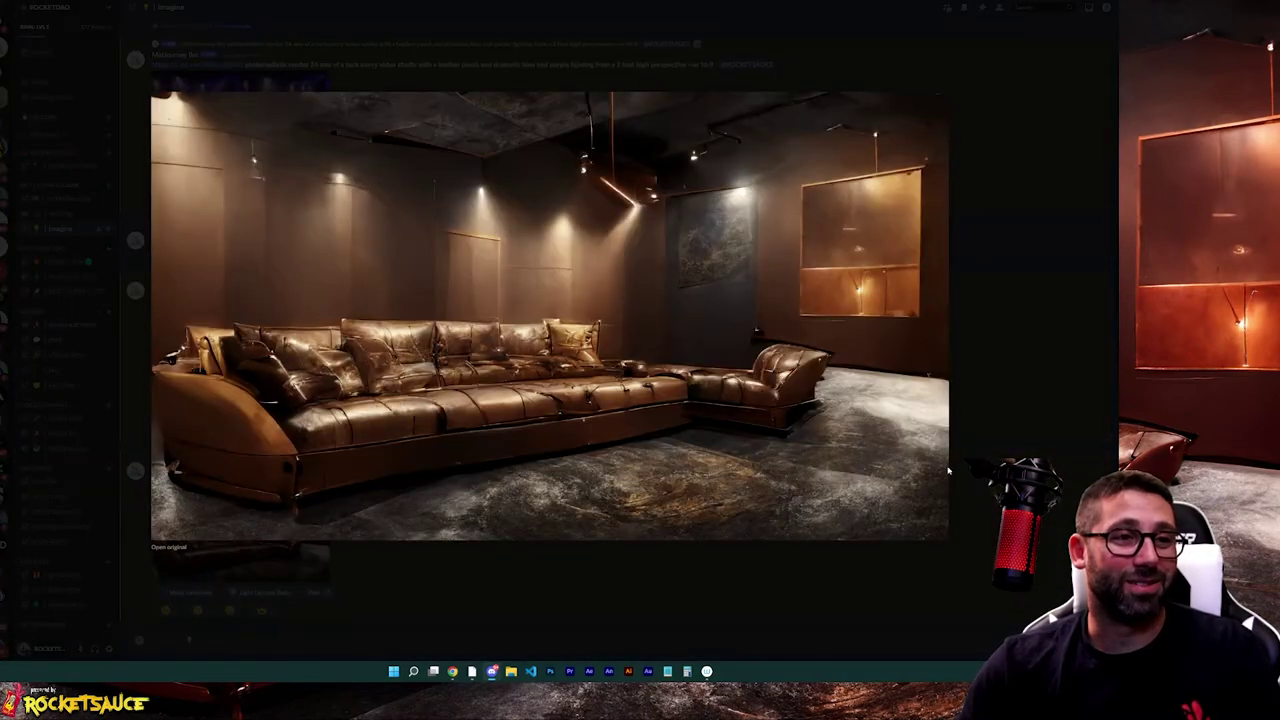
{"action": "left_click", "coordinate": [988, 337]}
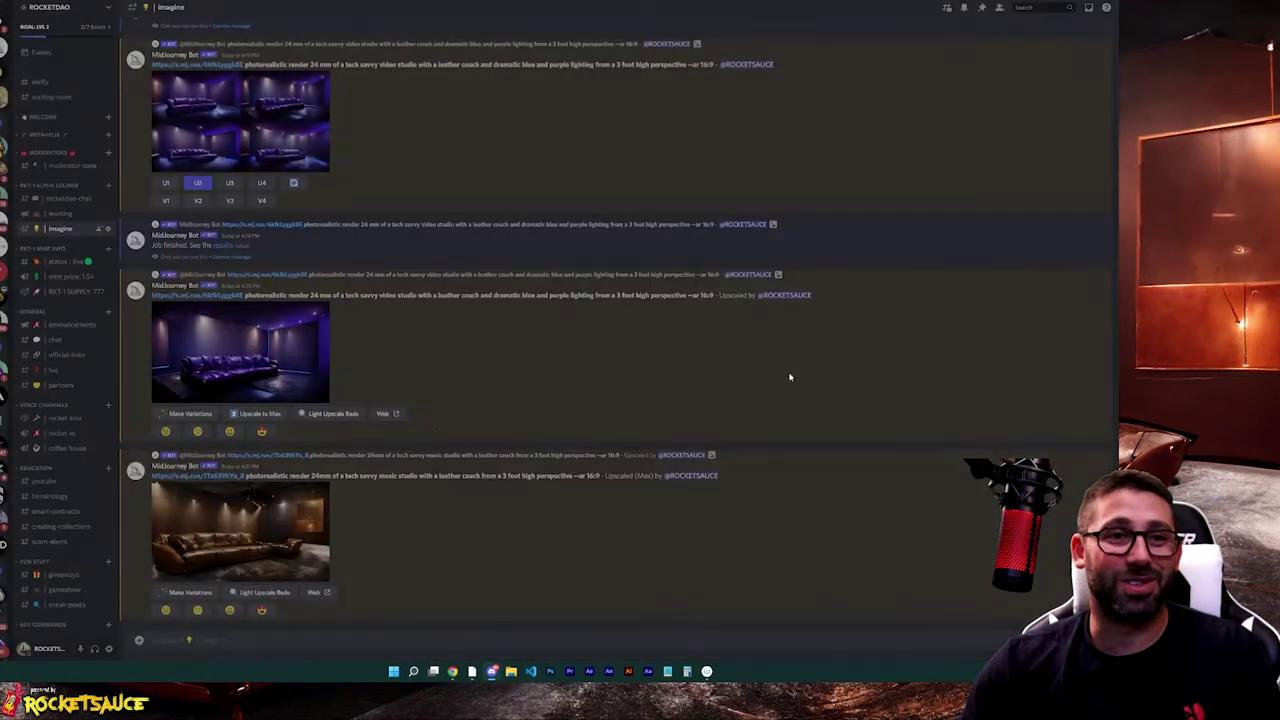
{"action": "left_click", "coordinate": [252, 347]}
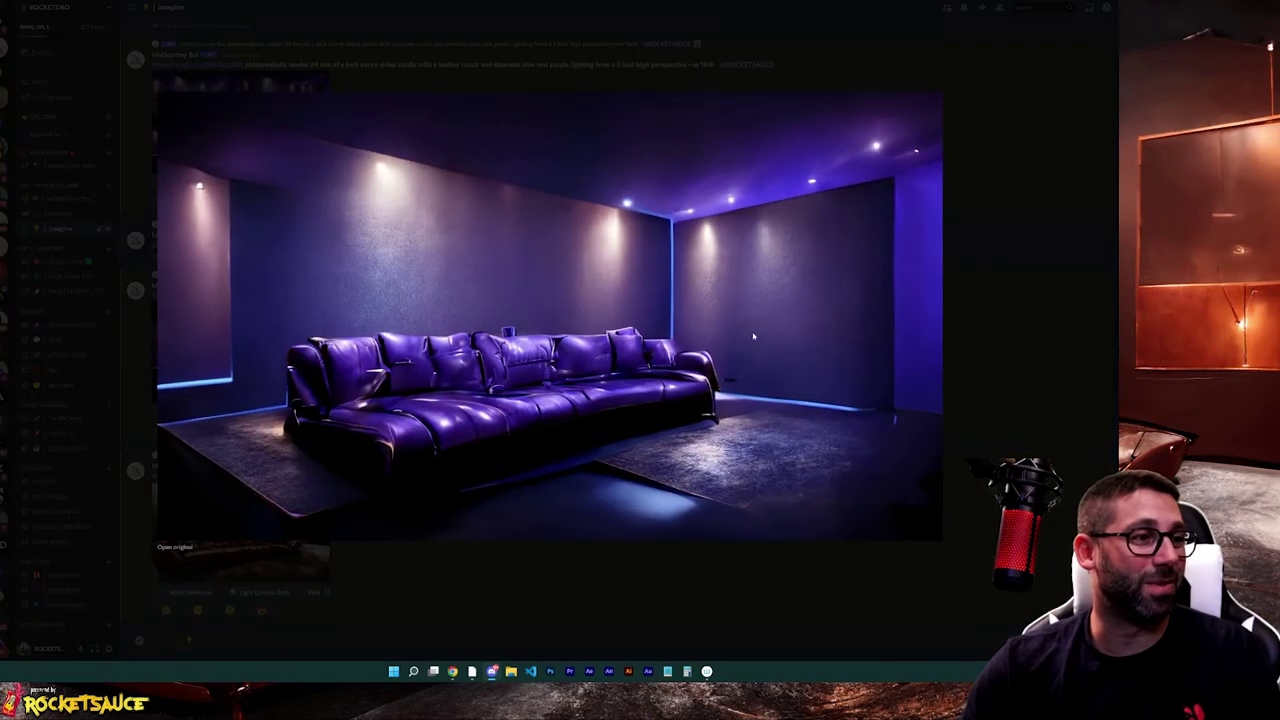
{"action": "left_click", "coordinate": [999, 248]}
{"action": "scroll", "coordinate": [357, 230], "scroll_direction": "up", "scroll_amount": 2}
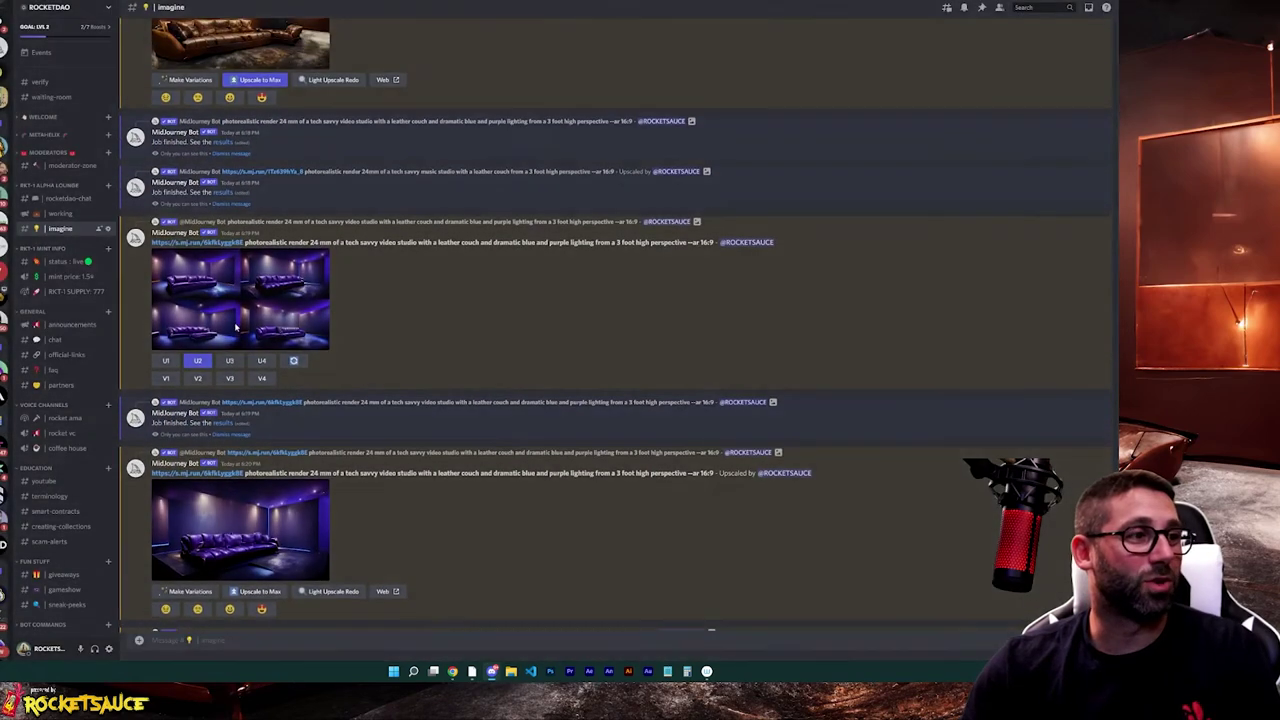
{"action": "left_click", "coordinate": [236, 327]}
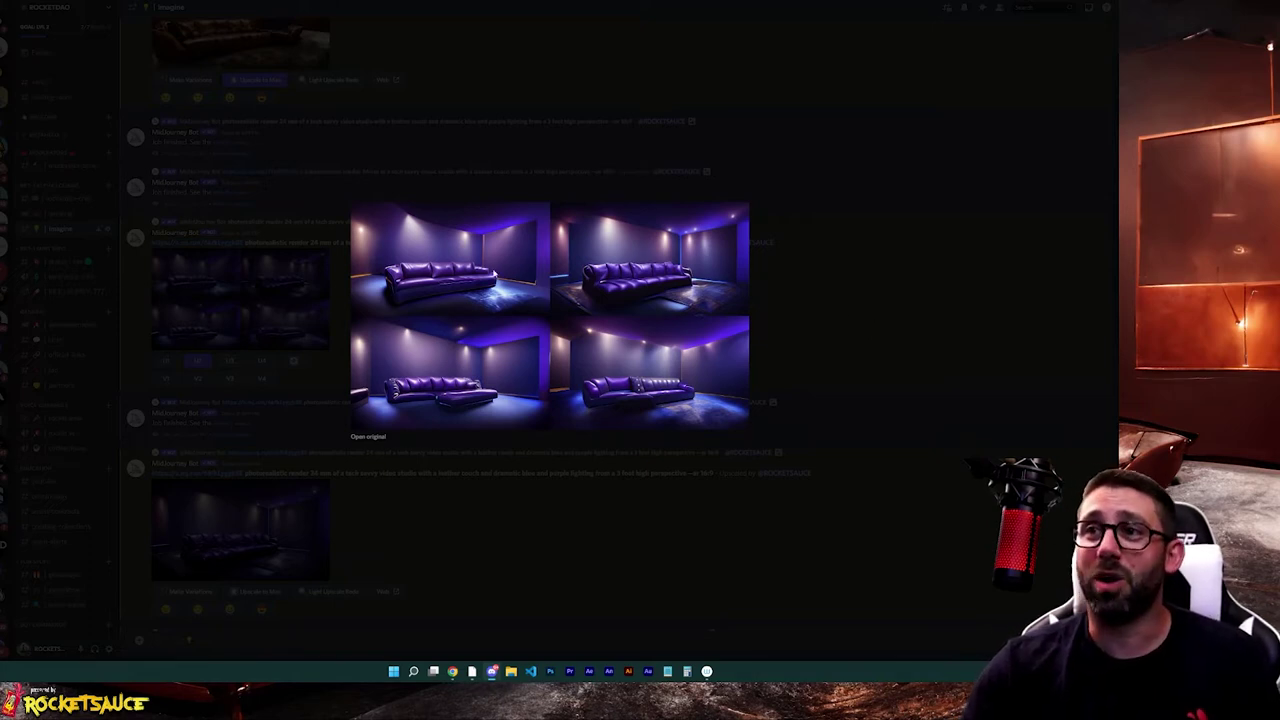
{"action": "left_click", "coordinate": [788, 233]}
{"action": "scroll", "coordinate": [440, 320], "scroll_direction": "up", "scroll_amount": 5}
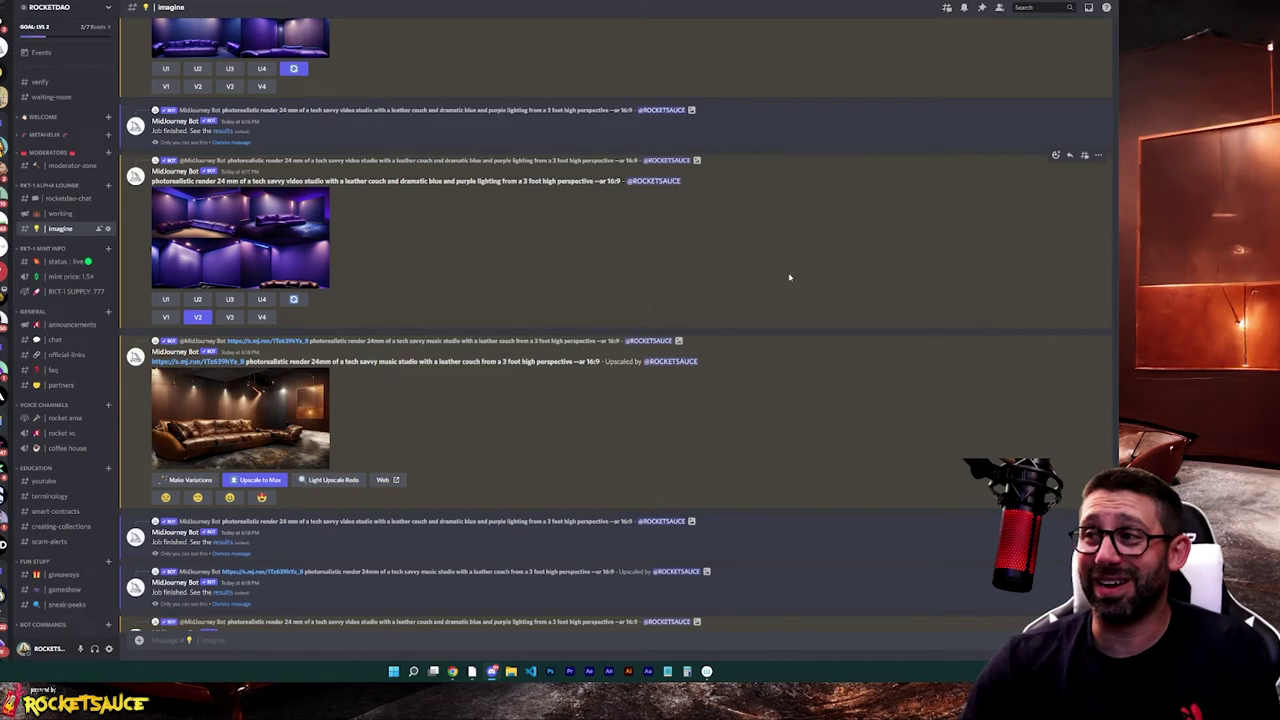
{"action": "scroll", "coordinate": [619, 247], "scroll_direction": "up", "scroll_amount": 3}
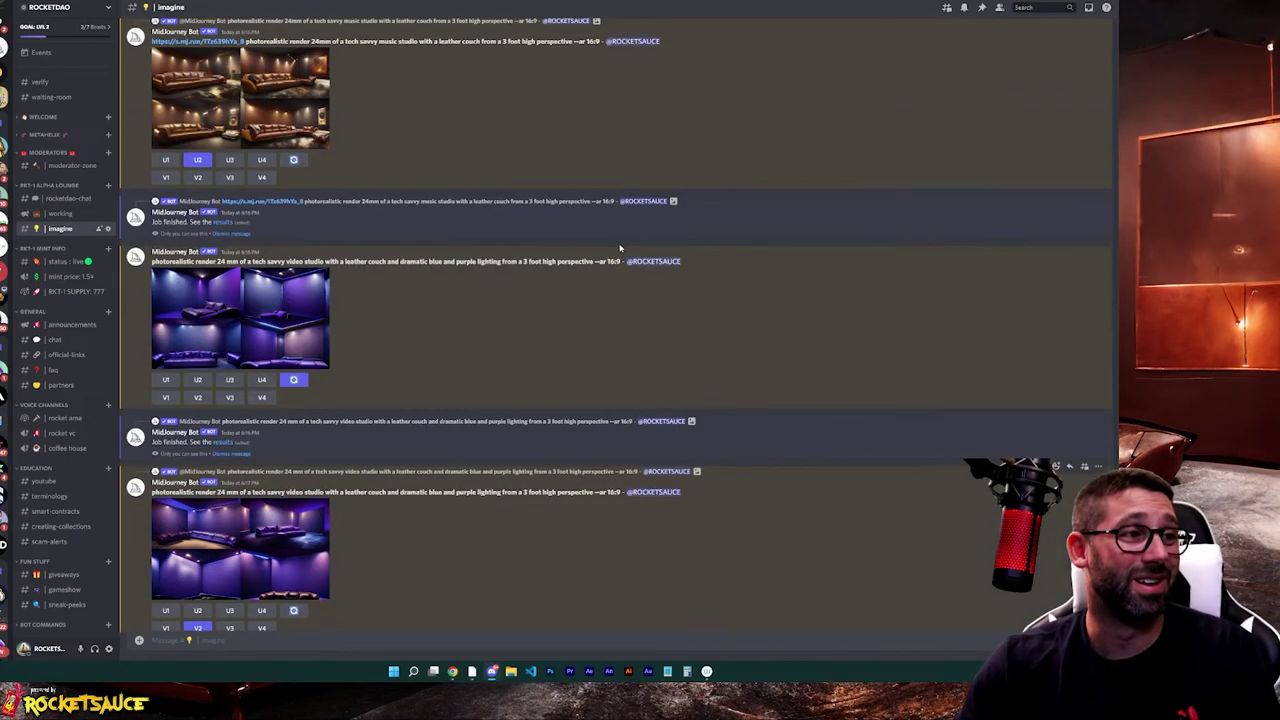
{"action": "left_click", "coordinate": [256, 306]}
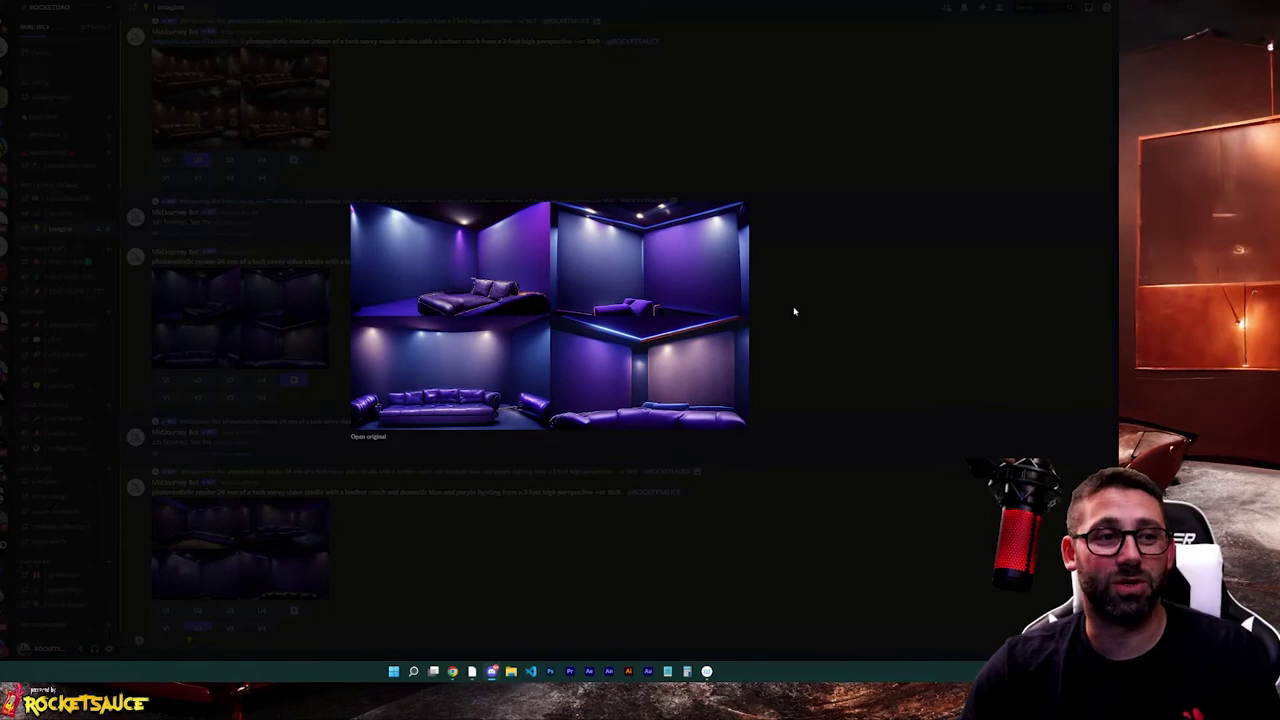
{"action": "left_click", "coordinate": [885, 306]}
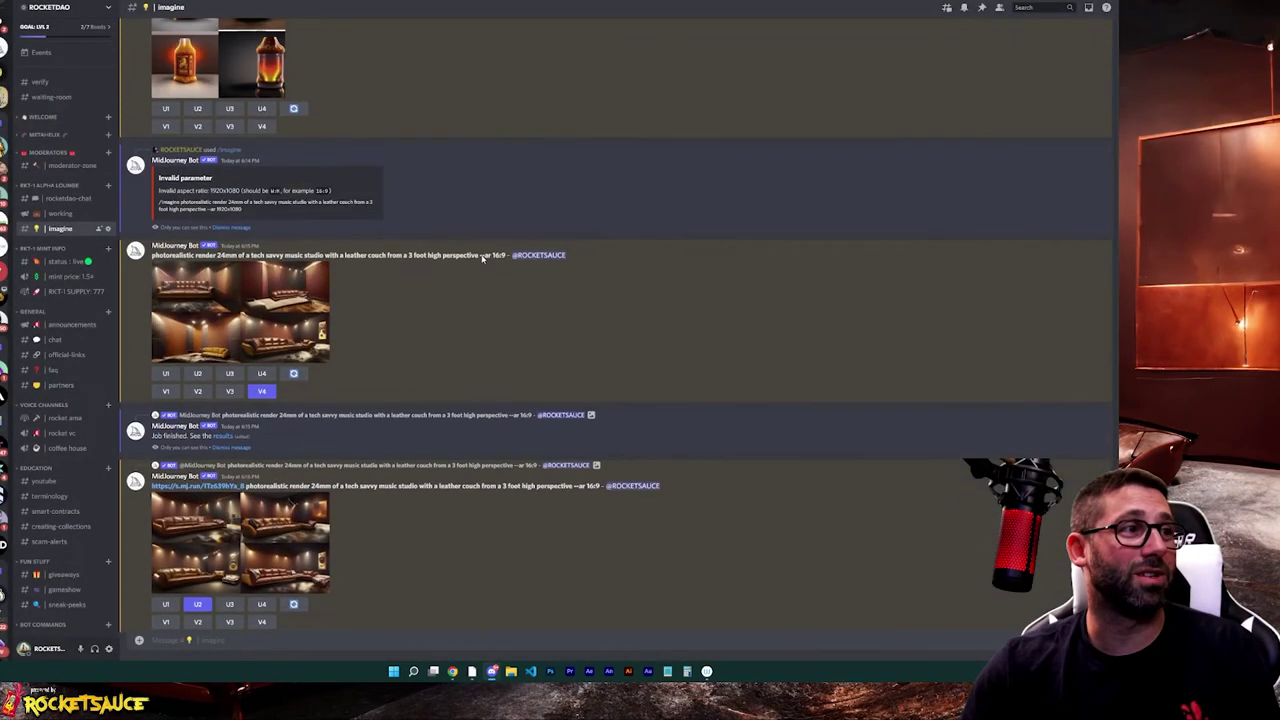
- View the second drippy Rocket Sauce logo upscale full-size, then close it
{"action": "scroll", "coordinate": [654, 271], "scroll_direction": "up", "scroll_amount": 15}
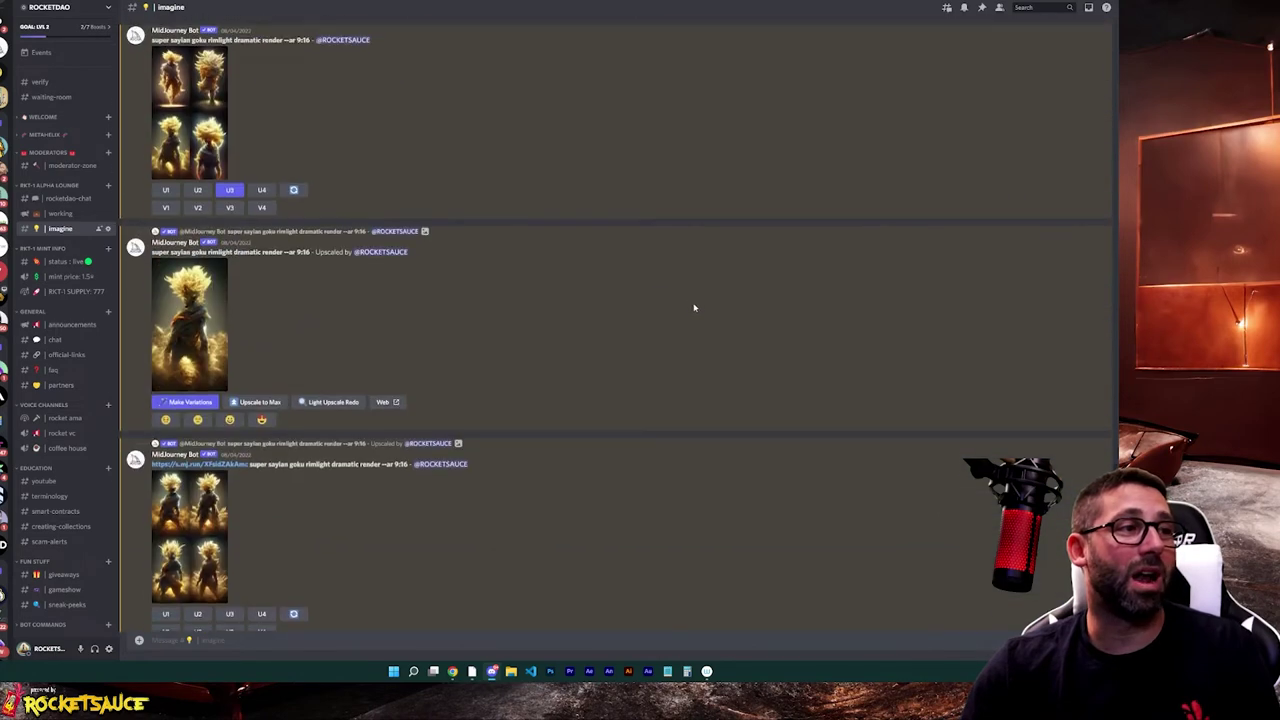
{"action": "scroll", "coordinate": [694, 307], "scroll_direction": "down", "scroll_amount": 10}
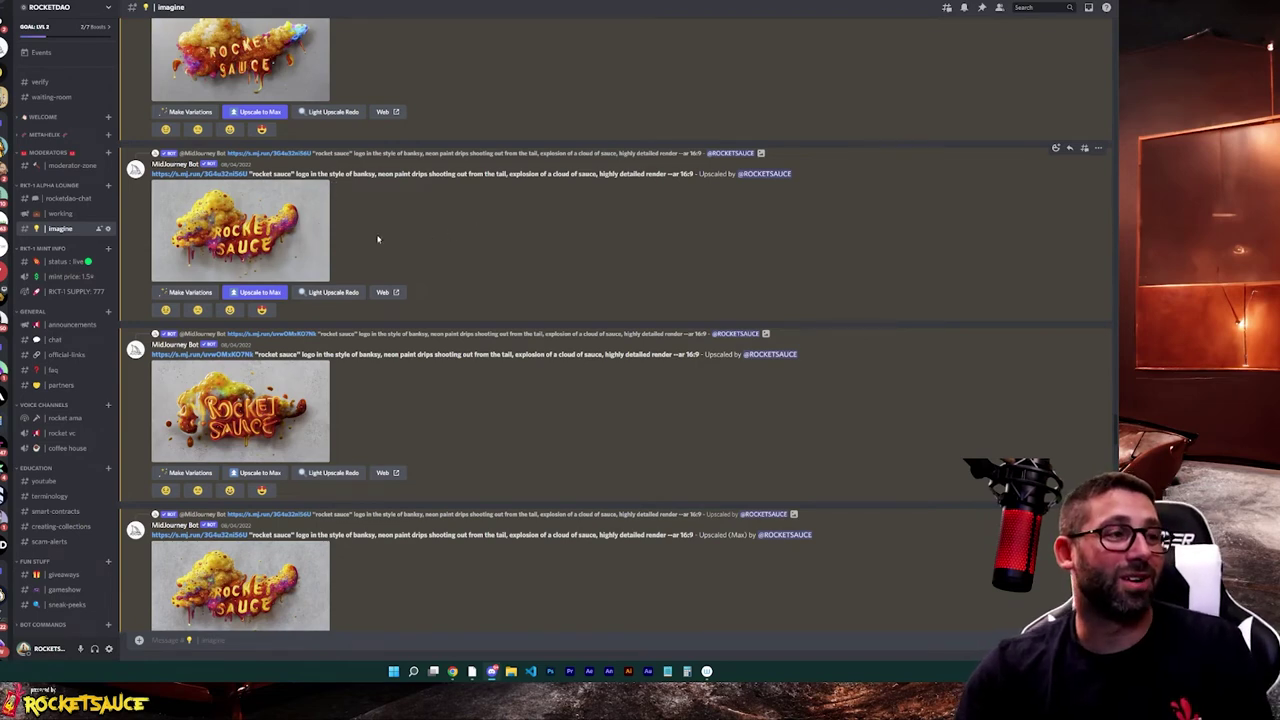
{"action": "left_click", "coordinate": [237, 230]}
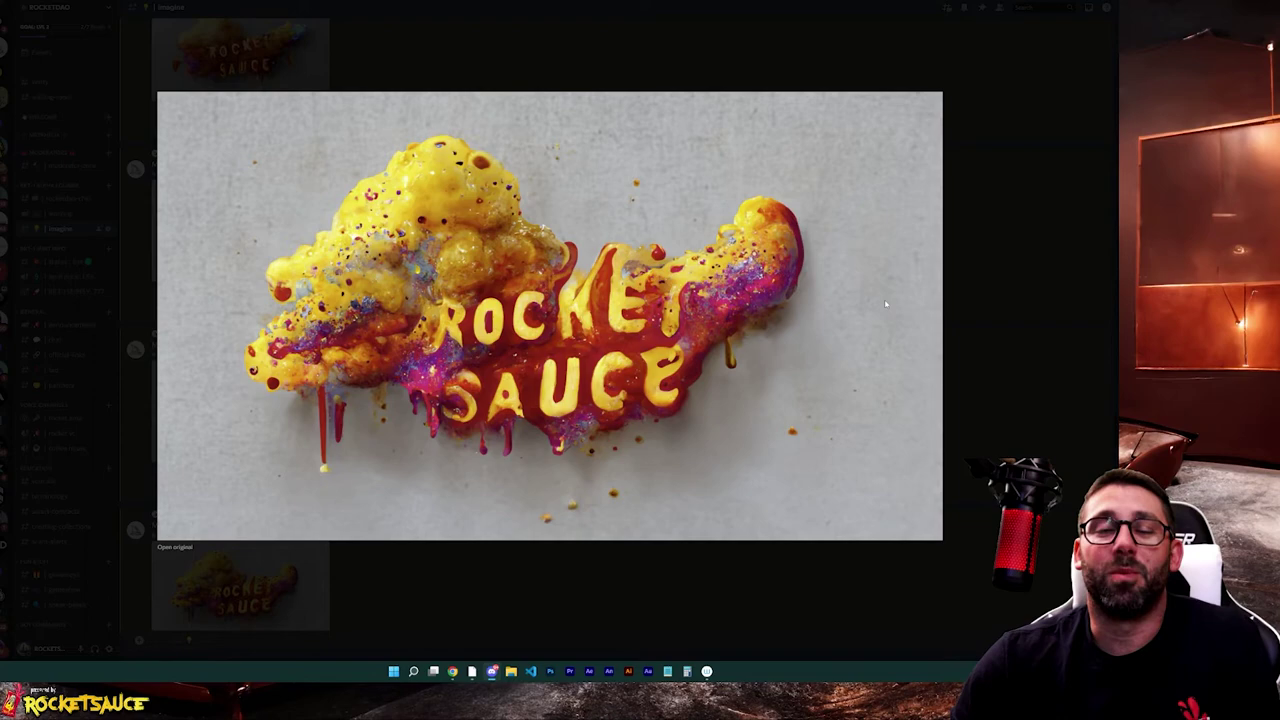
{"action": "left_click", "coordinate": [963, 330]}
- Send /imagine 'gopro footage of jesus eating a philly cheesesteak during sunset --ar 16:9'
{"action": "scroll", "coordinate": [651, 464], "scroll_direction": "up", "scroll_amount": 10}
{"action": "scroll", "coordinate": [651, 464], "scroll_direction": "down", "scroll_amount": 10}
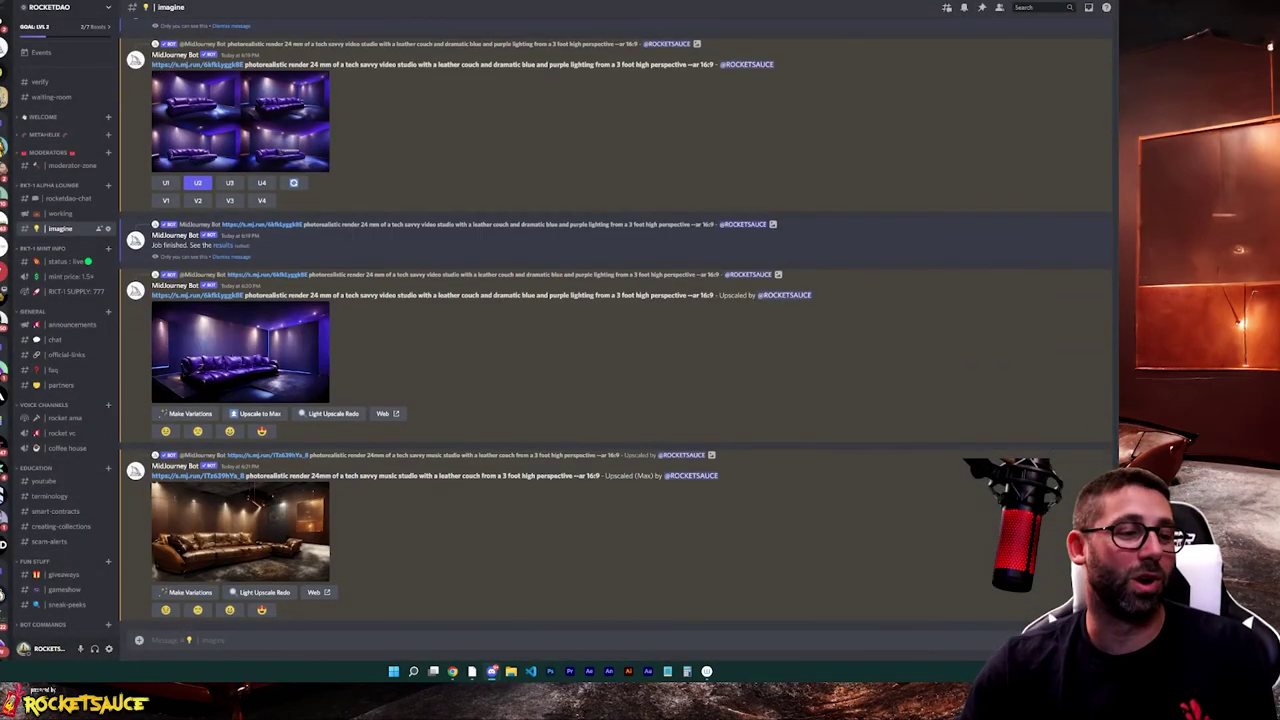
{"action": "type", "text": "/im"}
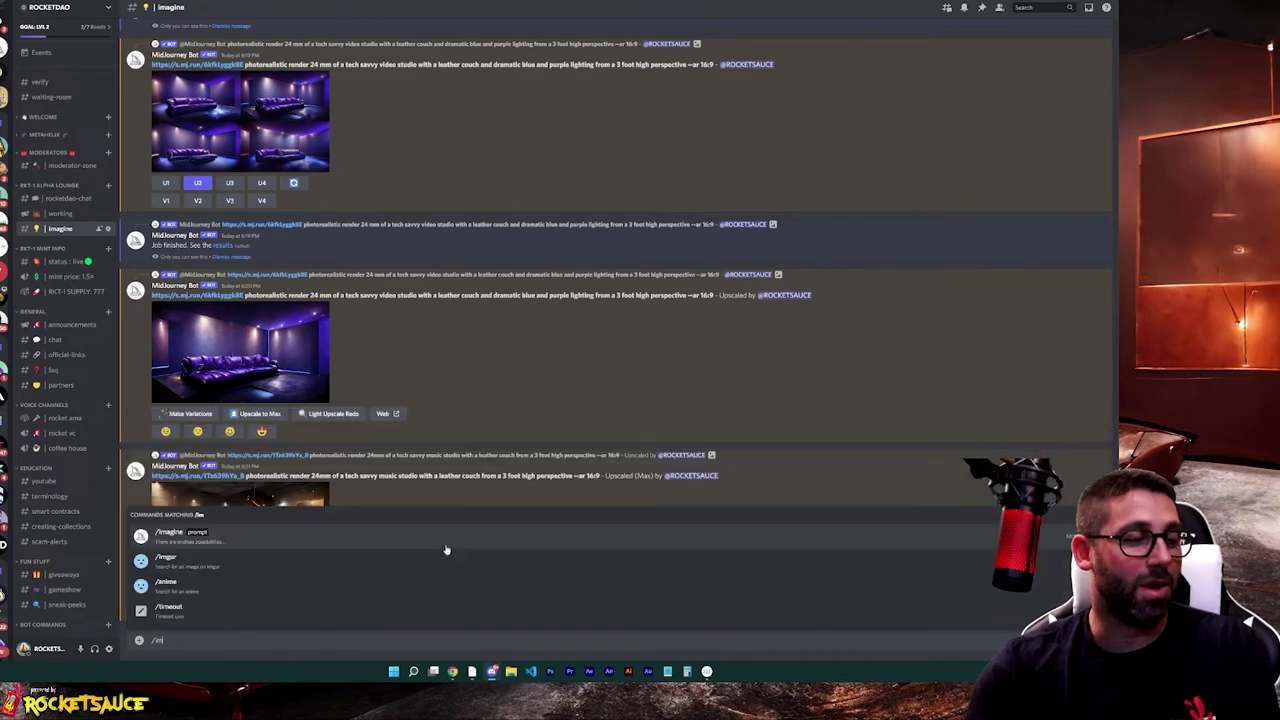
{"action": "type", "text": "agine"}
{"action": "key", "text": "Tab"}
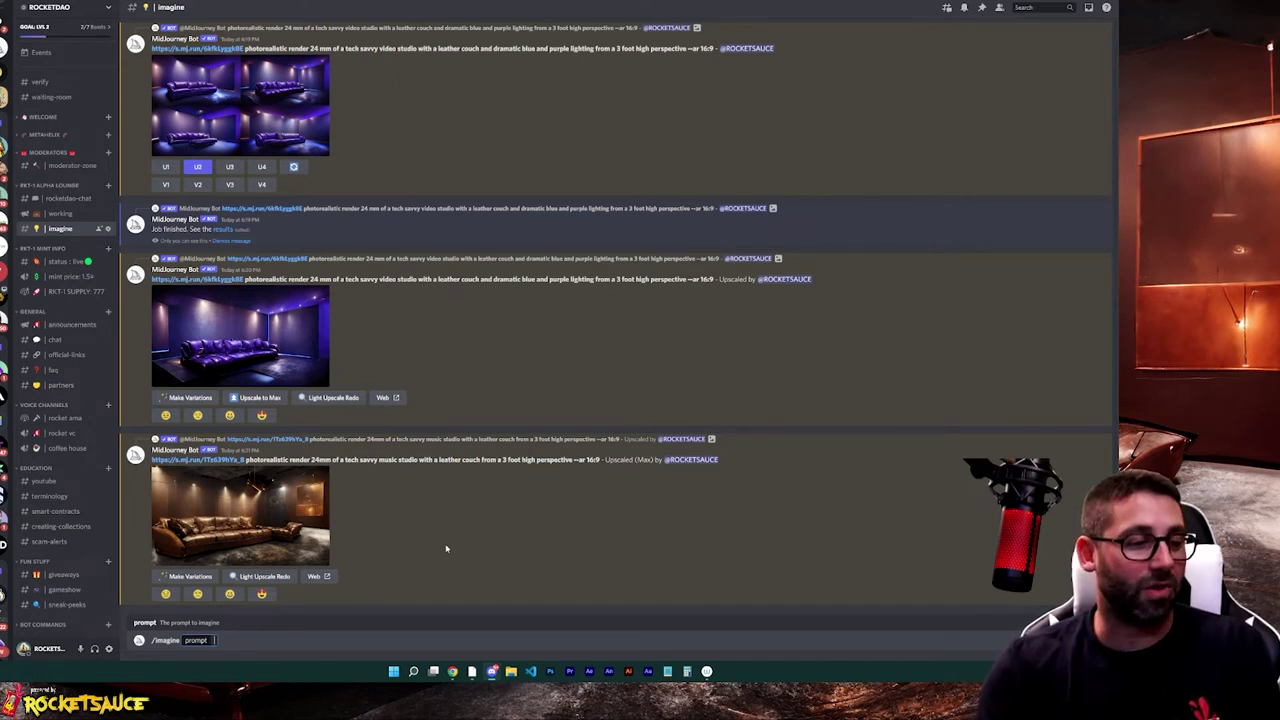
{"action": "type", "text": "gopro"}
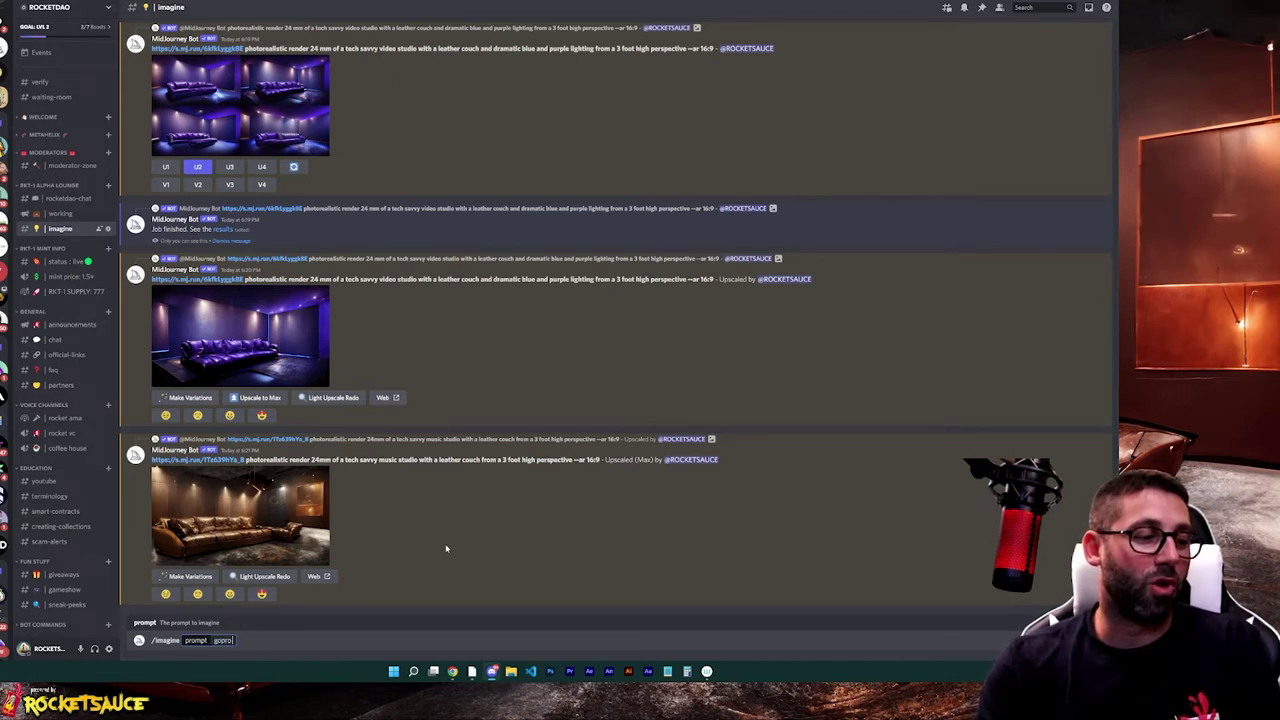
{"action": "type", "text": " footage ofjes"}
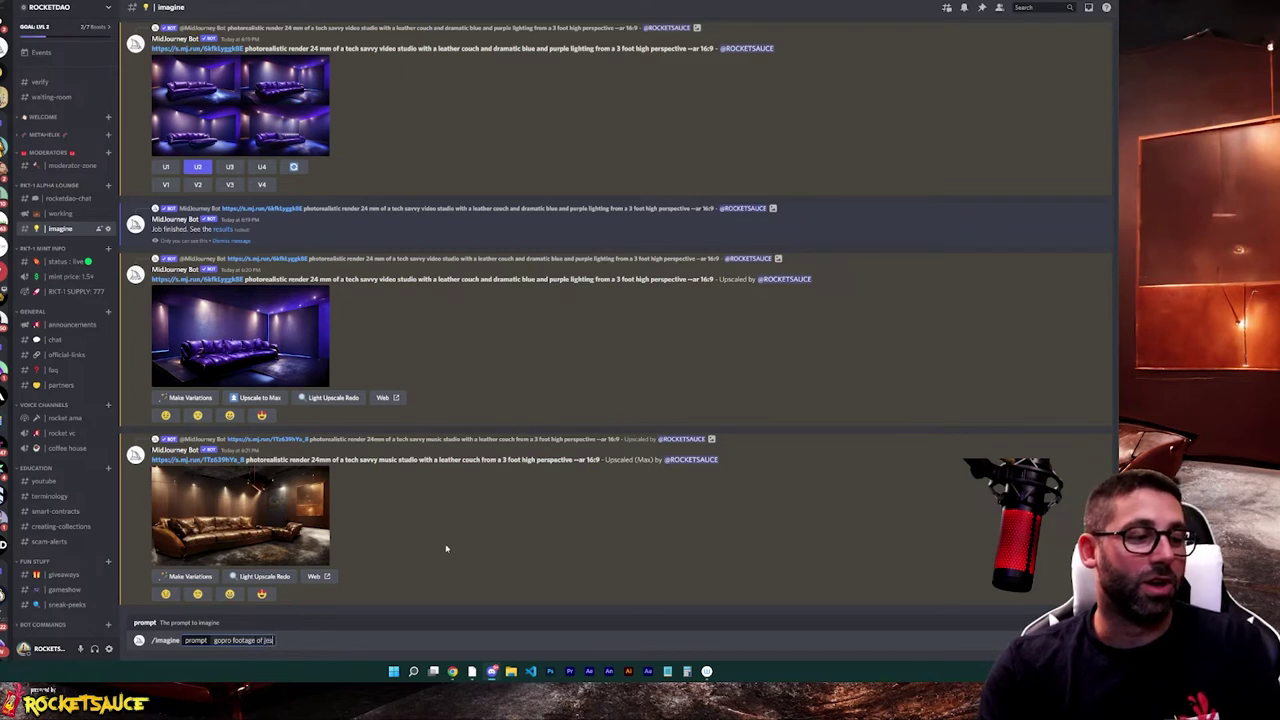
{"action": "type", "text": "us eating a "}
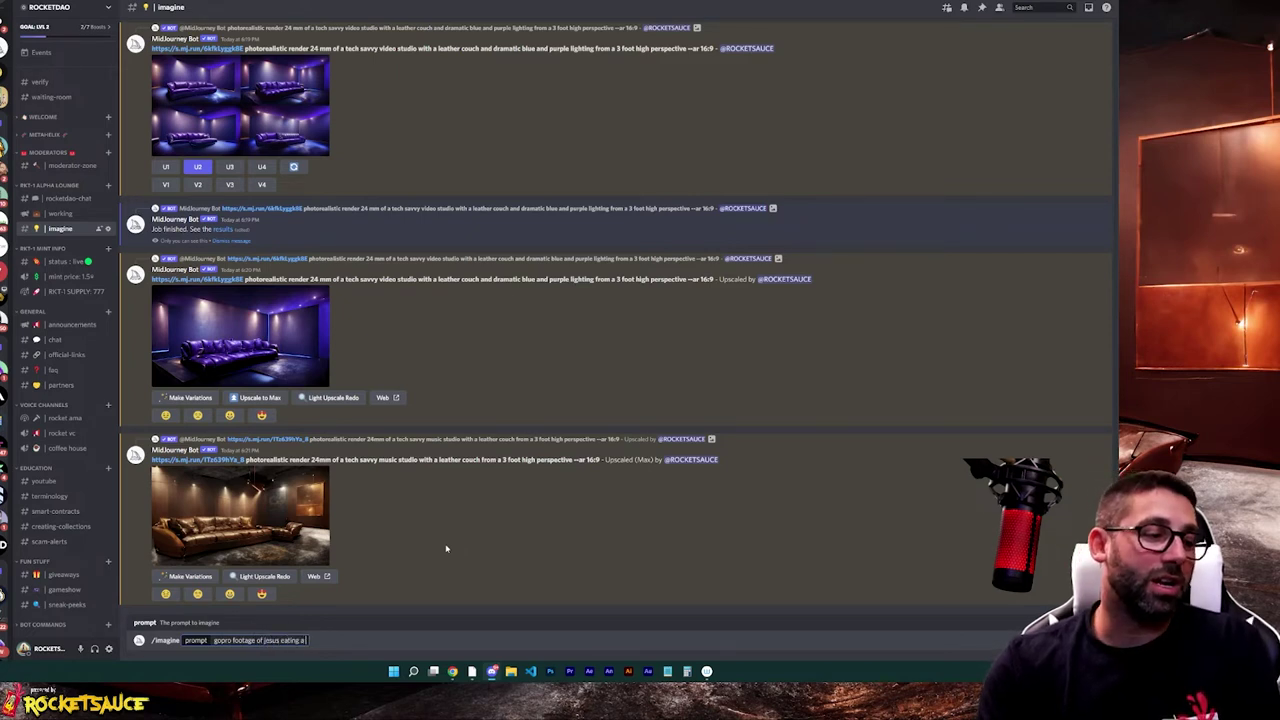
{"action": "type", "text": "philly chees"}
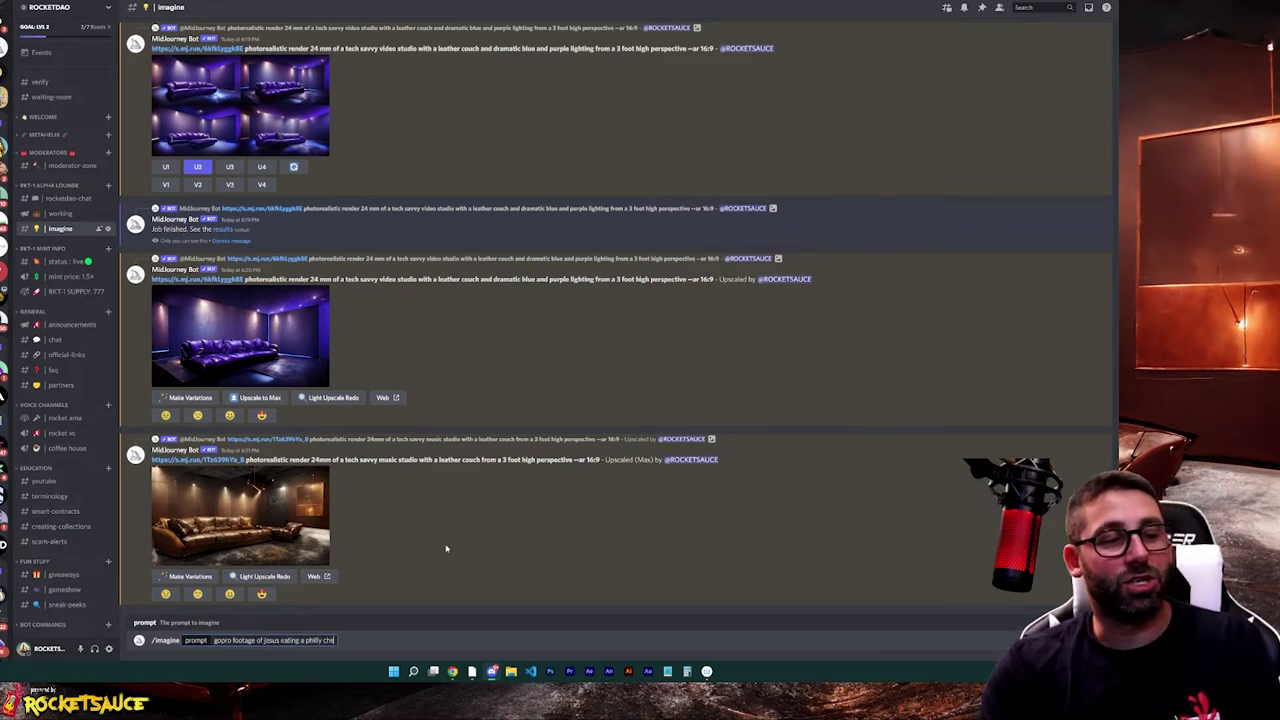
{"action": "type", "text": "esteak during a"}
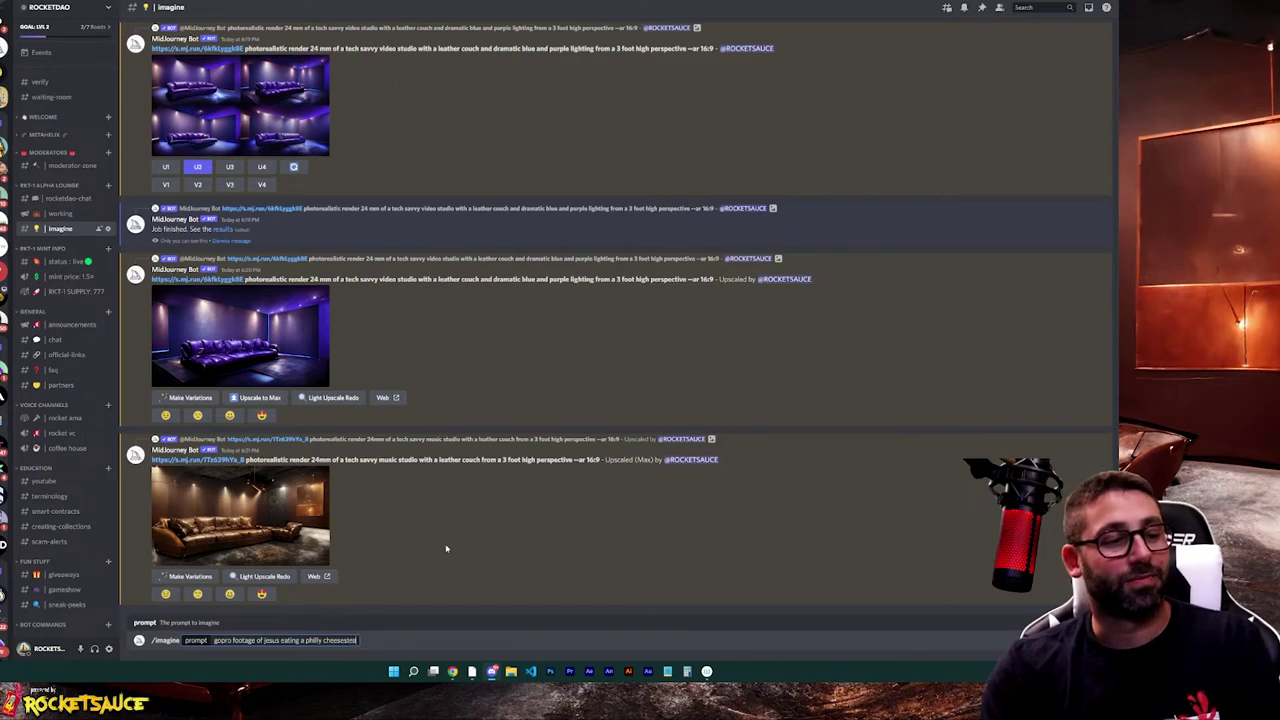
{"action": "type", "text": "unset"}
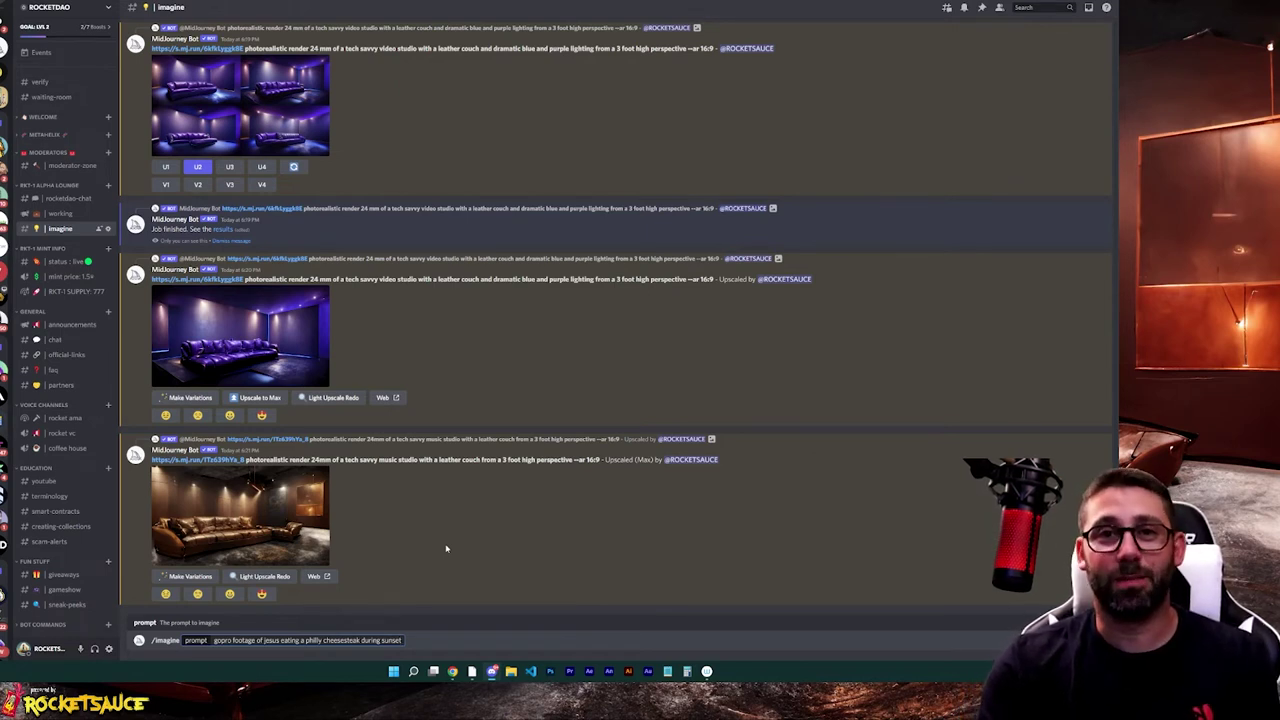
{"action": "type", "text": "--ar"}
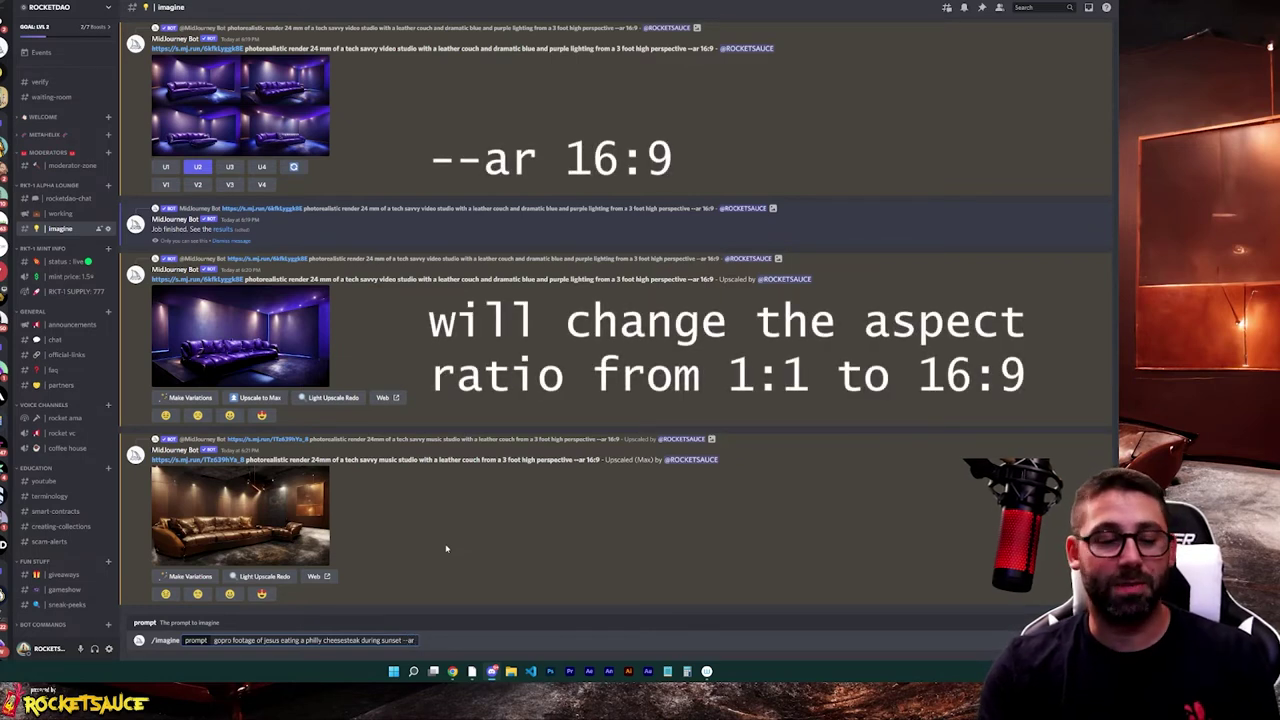
{"action": "type", "text": " 16:9"}
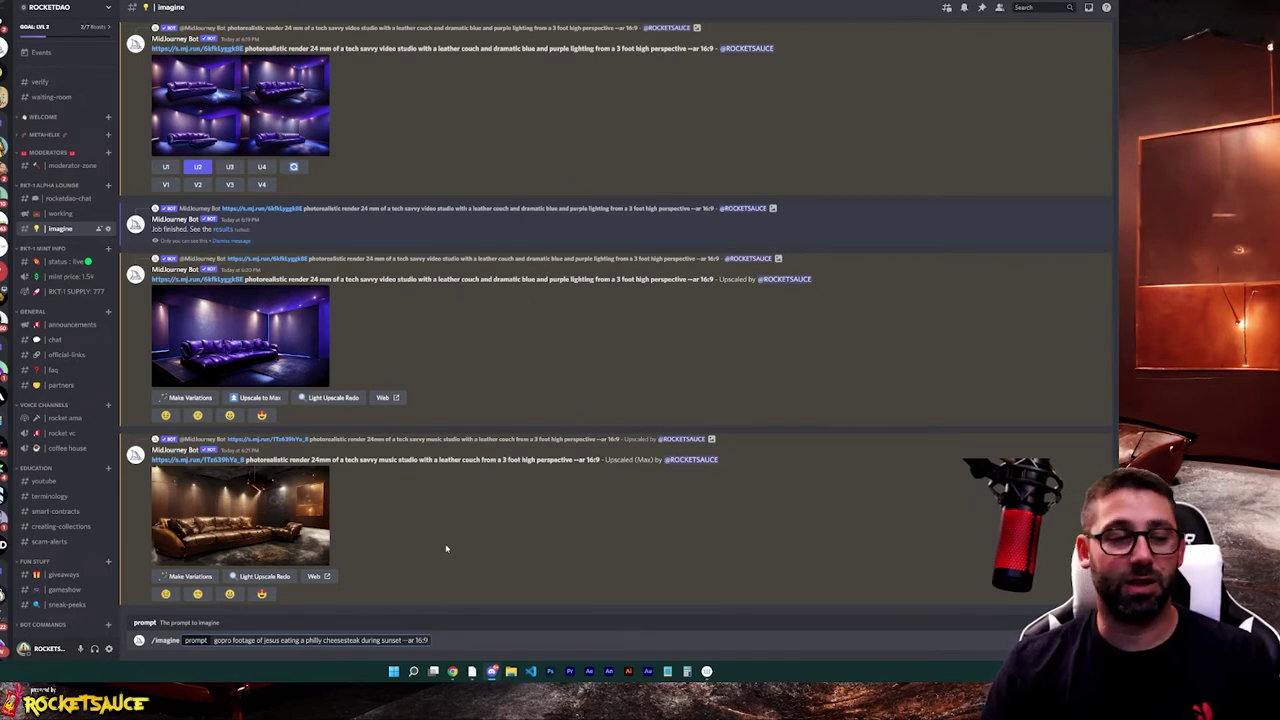
{"action": "key", "text": "Return"}
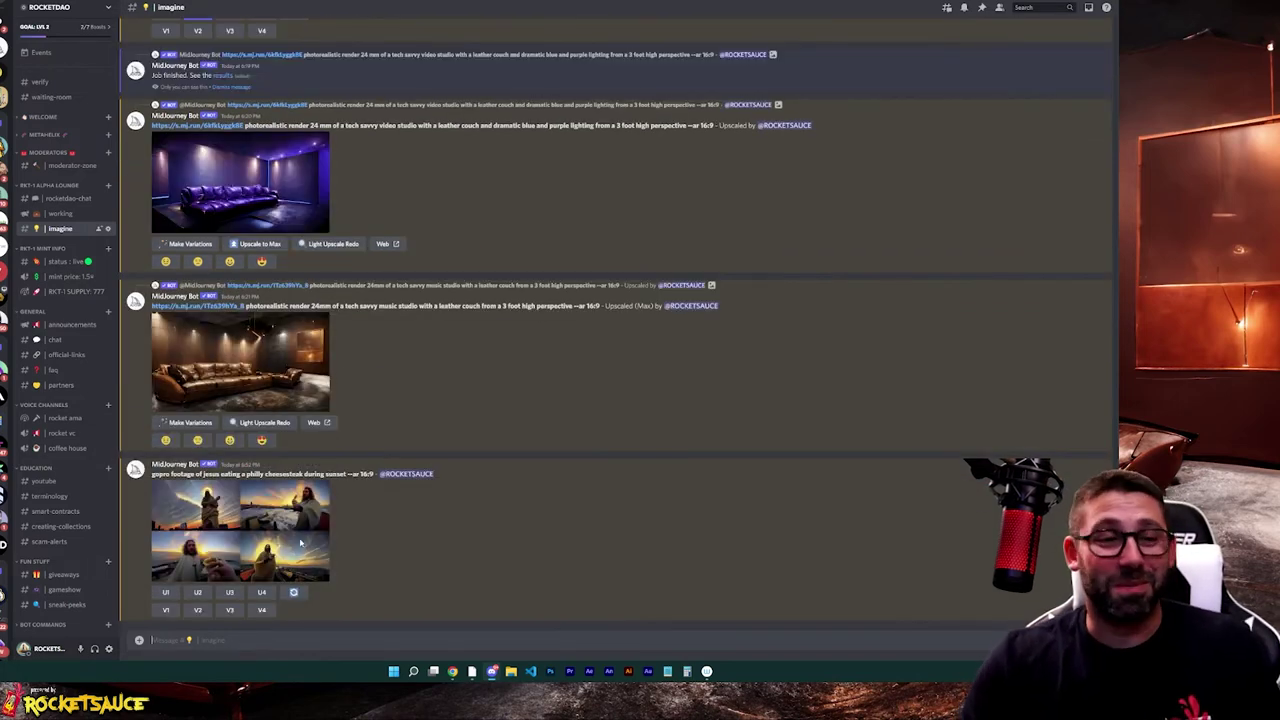
- Enlarge the finished Jesus-and-cheesesteak sunset image grid
{"action": "left_click", "coordinate": [287, 555]}
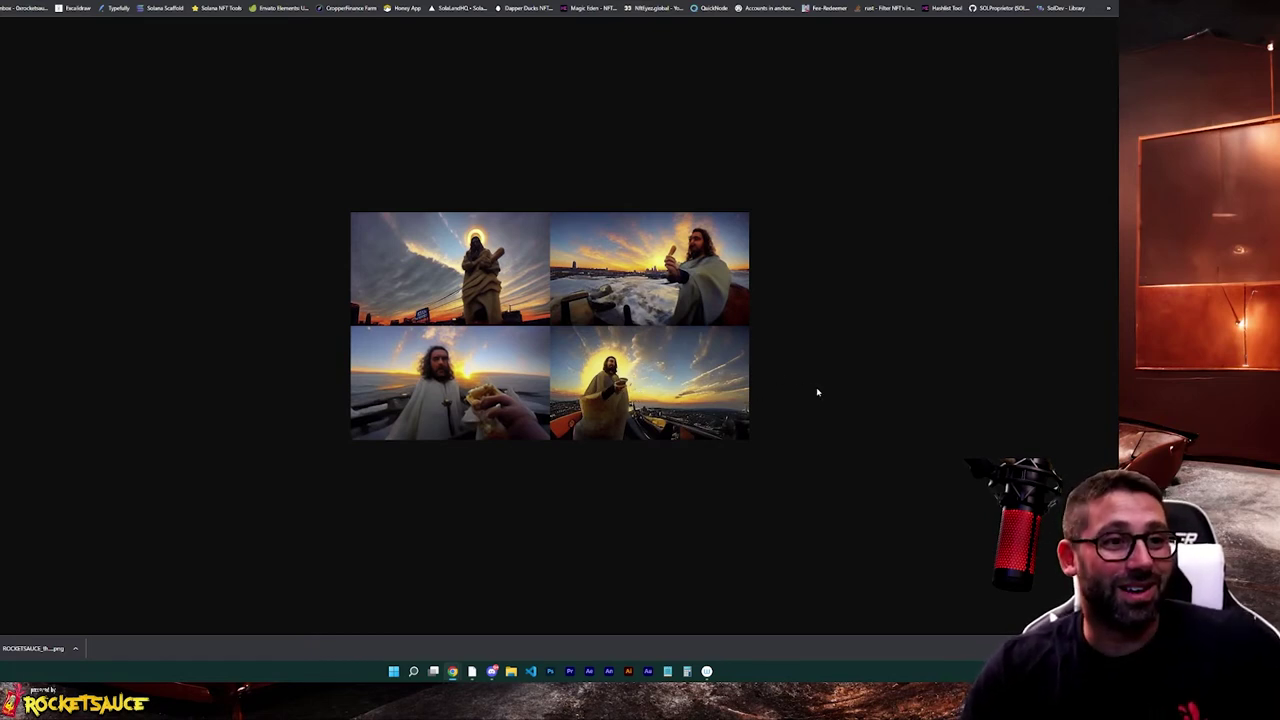
- Return from Chrome to Discord and close the enlarged Jesus grid preview
{"action": "left_click", "coordinate": [491, 671]}
{"action": "left_click", "coordinate": [494, 571]}
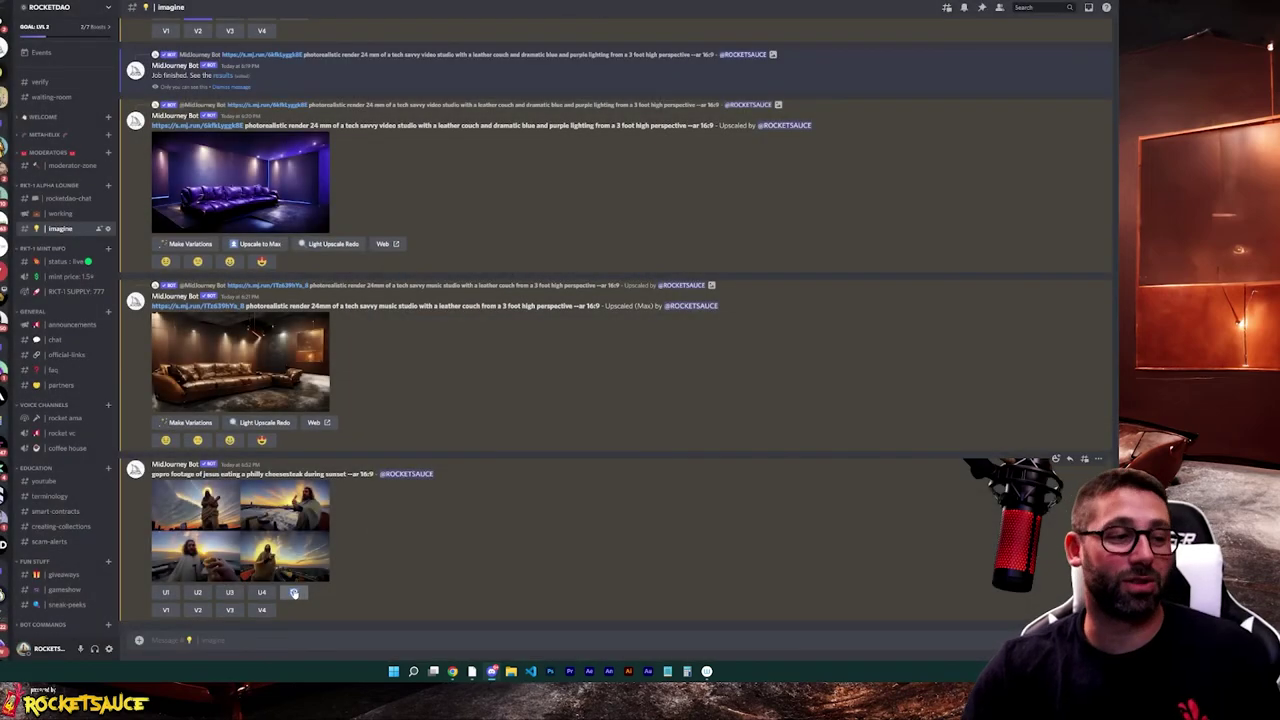
- Re-roll the Jesus cheesesteak prompt for four new images
{"action": "left_click", "coordinate": [294, 594]}
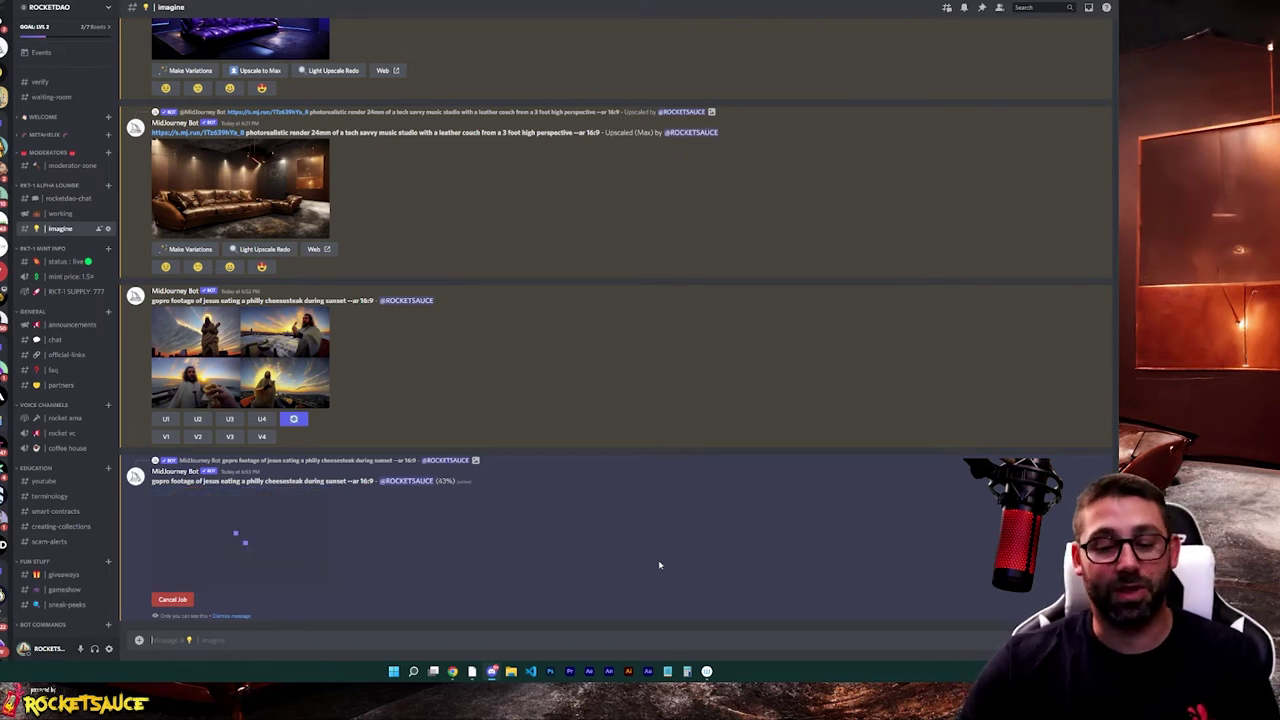
- Submit /imagine 'a 3d cartoon logo of a hot sauce packet shooting neon colored sauce everywhere dramatic backlit lighting'
{"action": "type", "text": "/"}
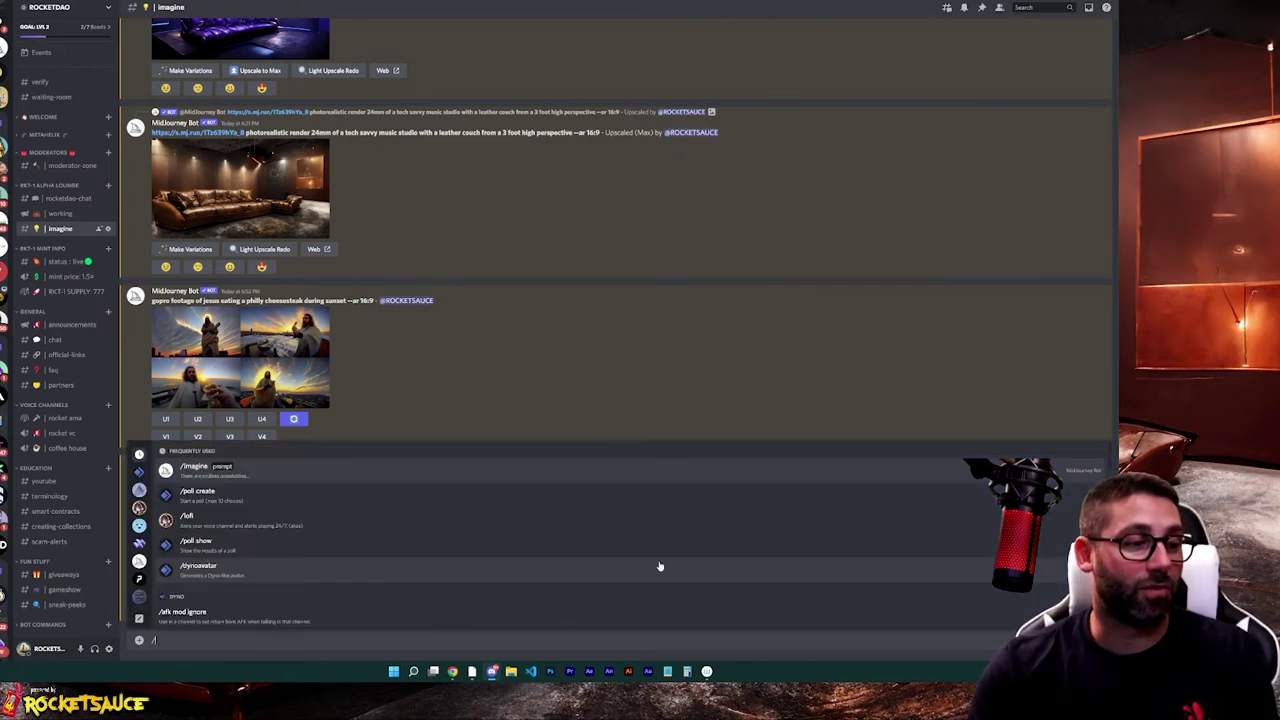
{"action": "key", "text": "Return"}
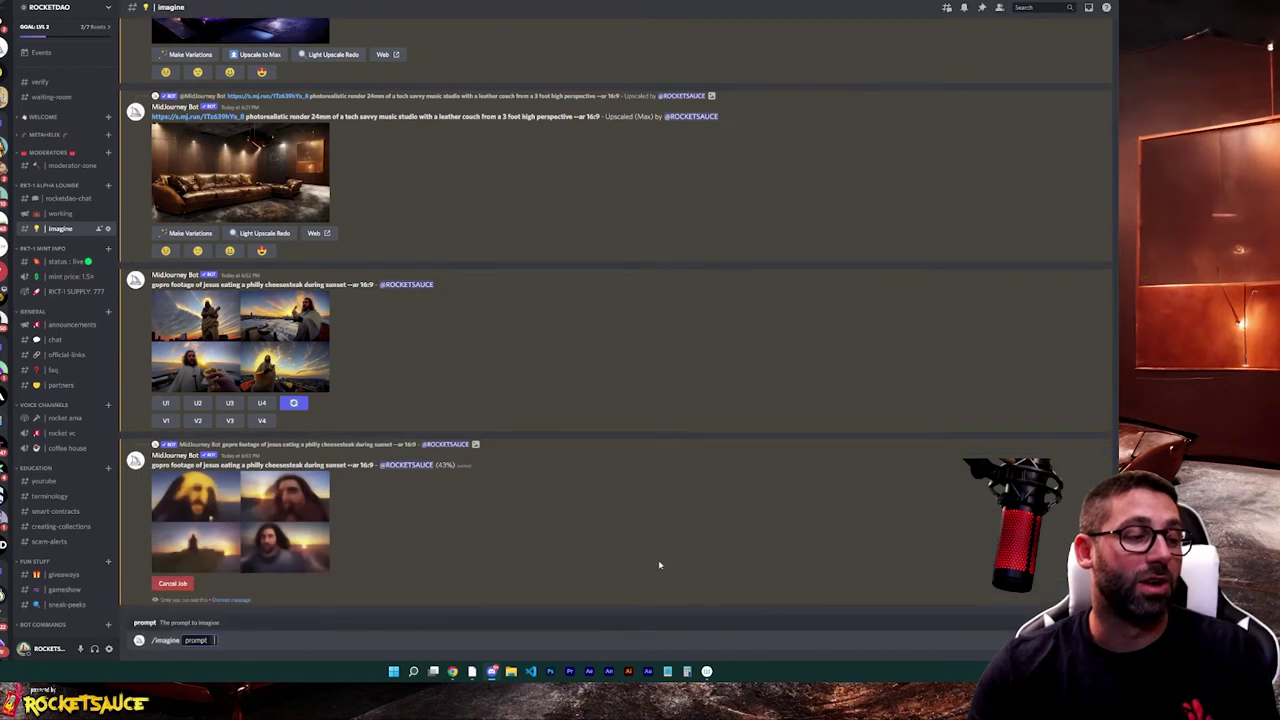
{"action": "type", "text": "a 3"}
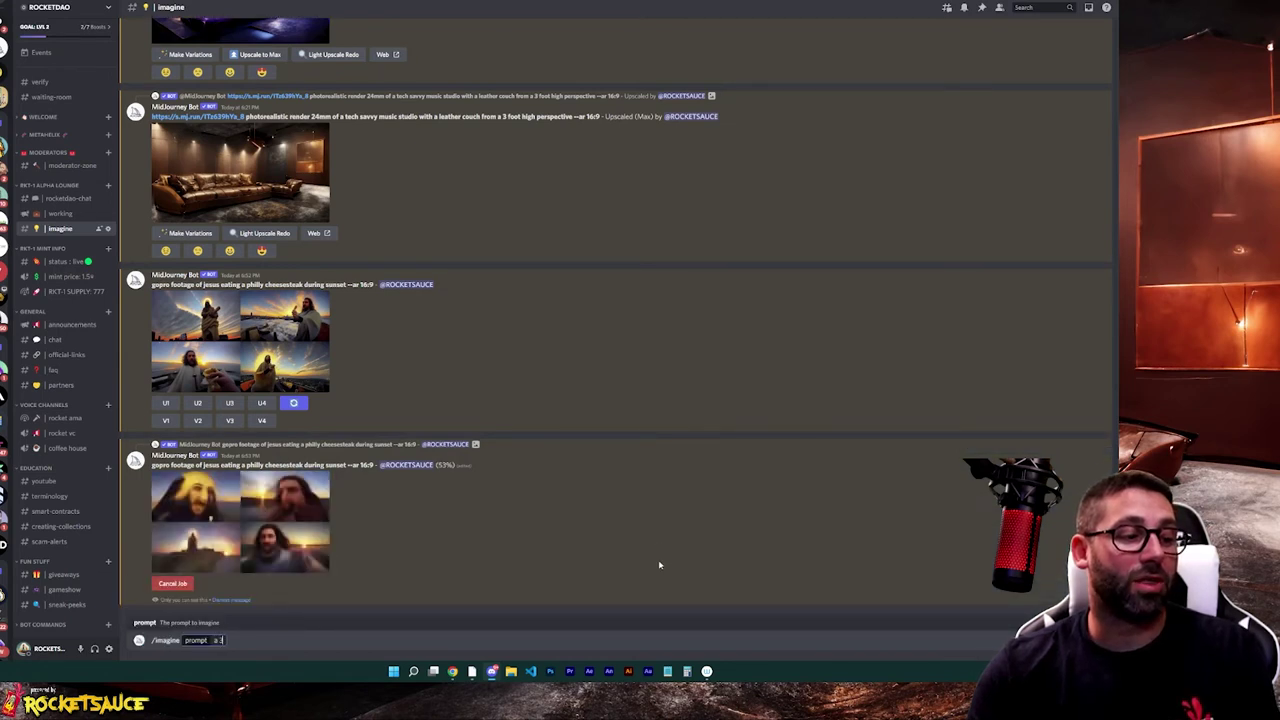
{"action": "type", "text": "d cartoon logo"}
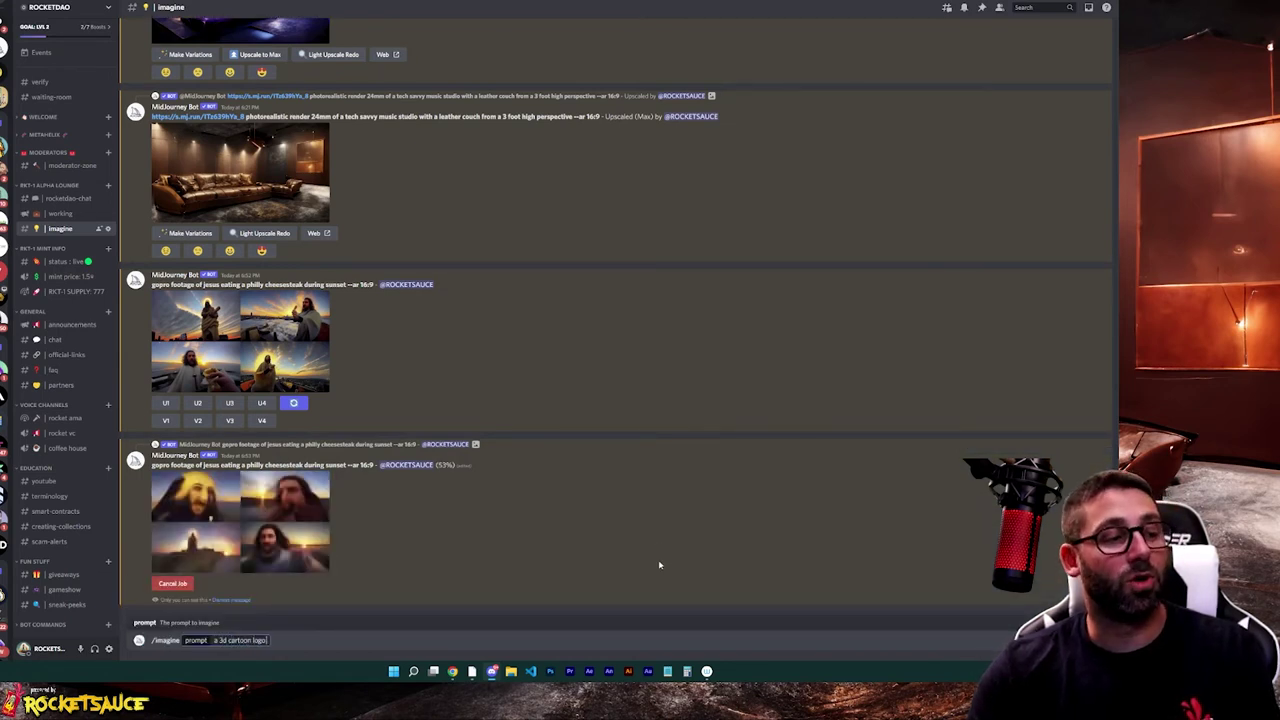
{"action": "type", "text": " of a"}
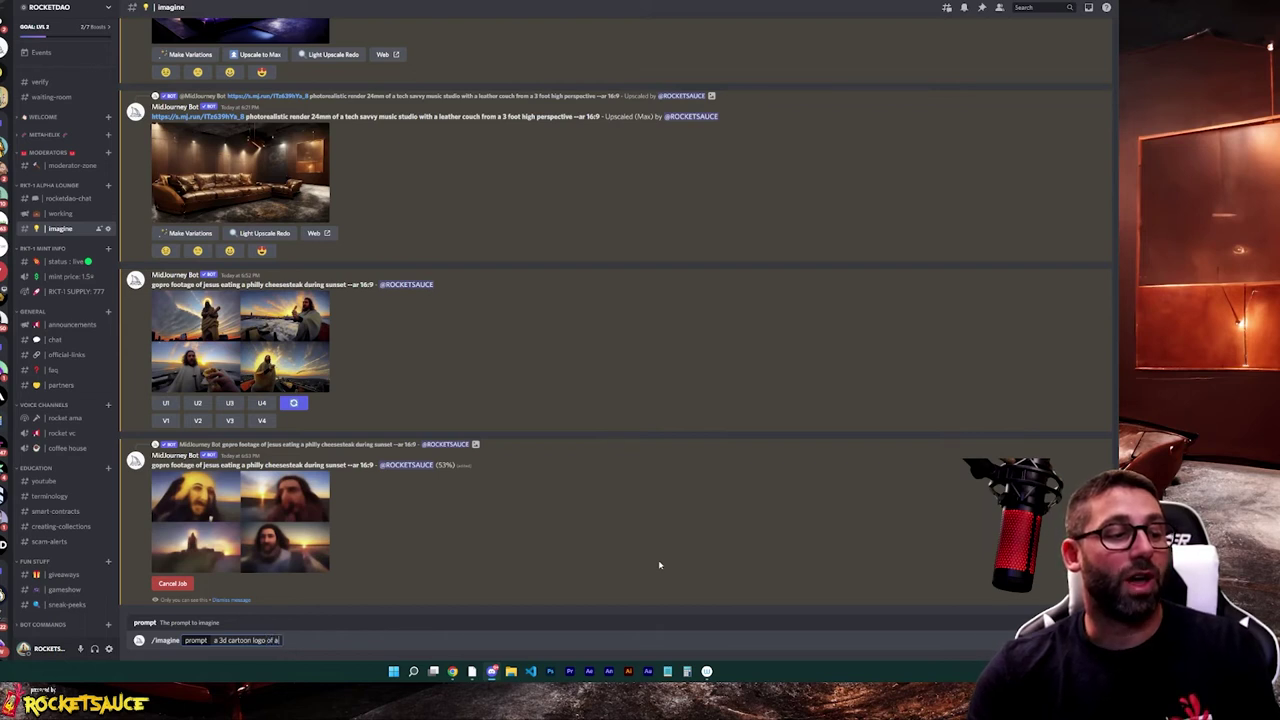
{"action": "type", "text": " hot sauce packet"}
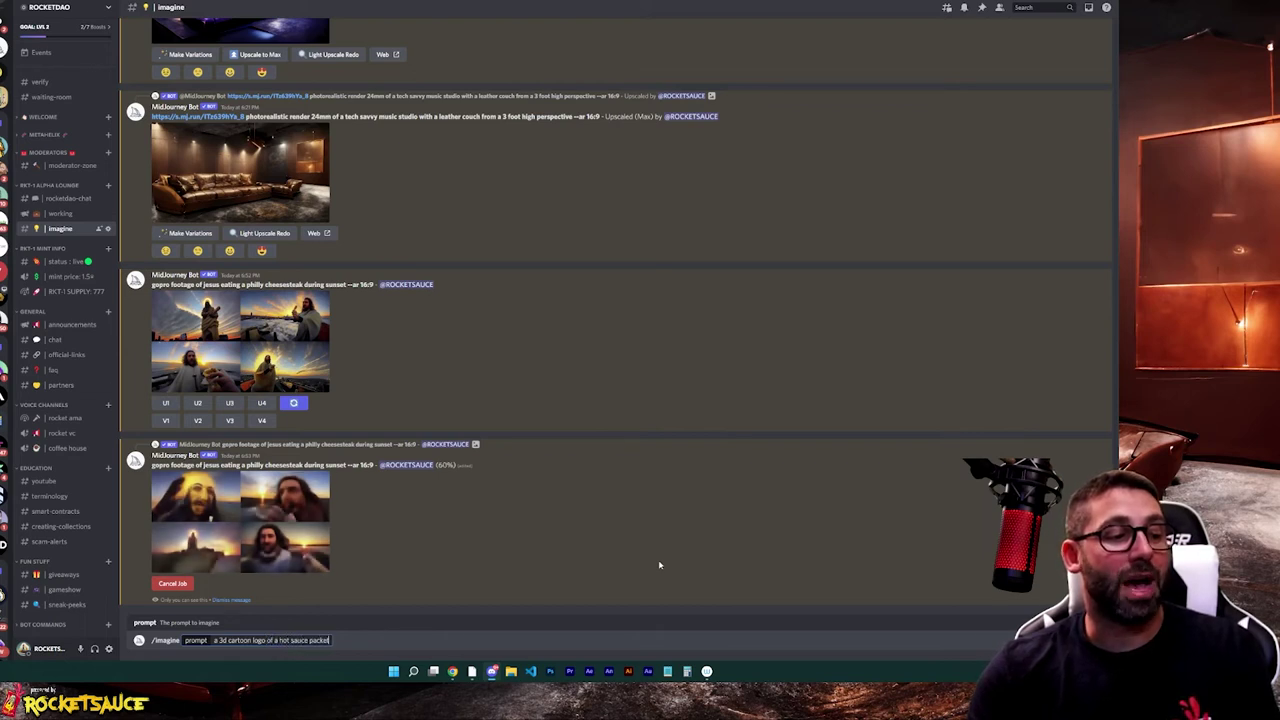
{"action": "type", "text": " shooting neon colored sauce ever"}
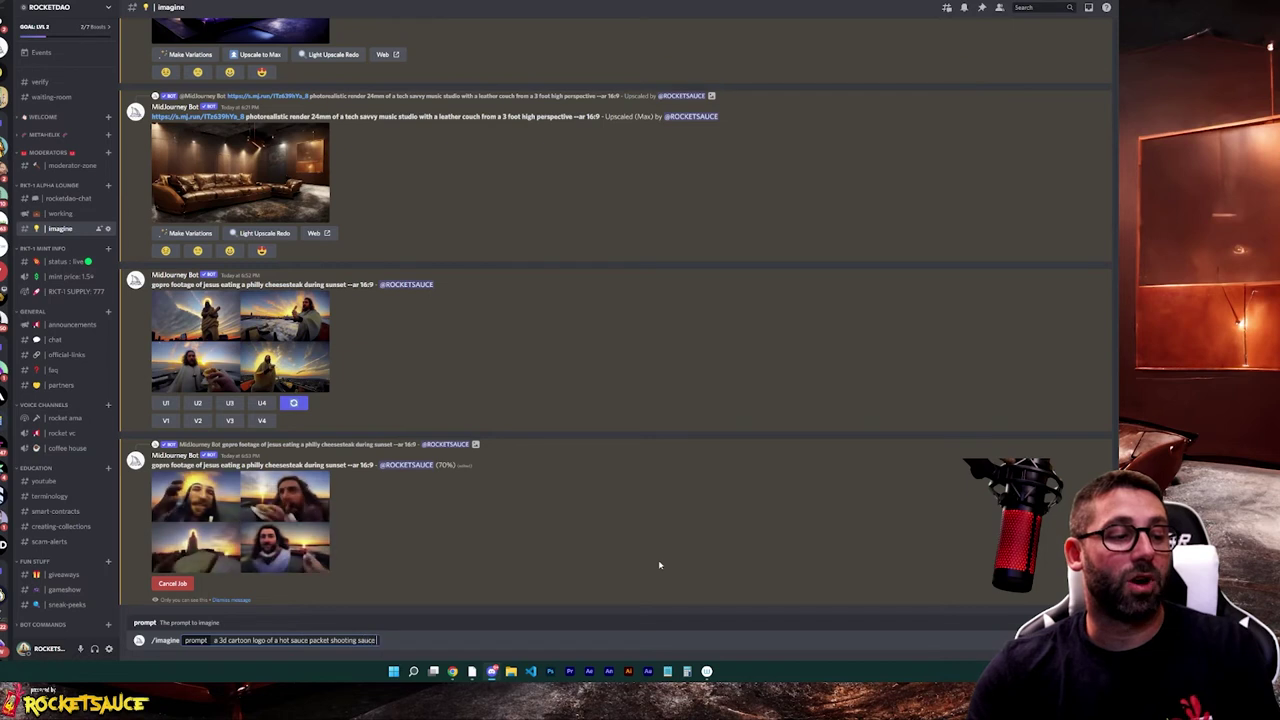
{"action": "type", "text": "ywhere"}
{"action": "key", "text": "ctrl+Left"}
{"action": "key", "text": "ctrl+Left"}
{"action": "type", "text": "neon colored"}
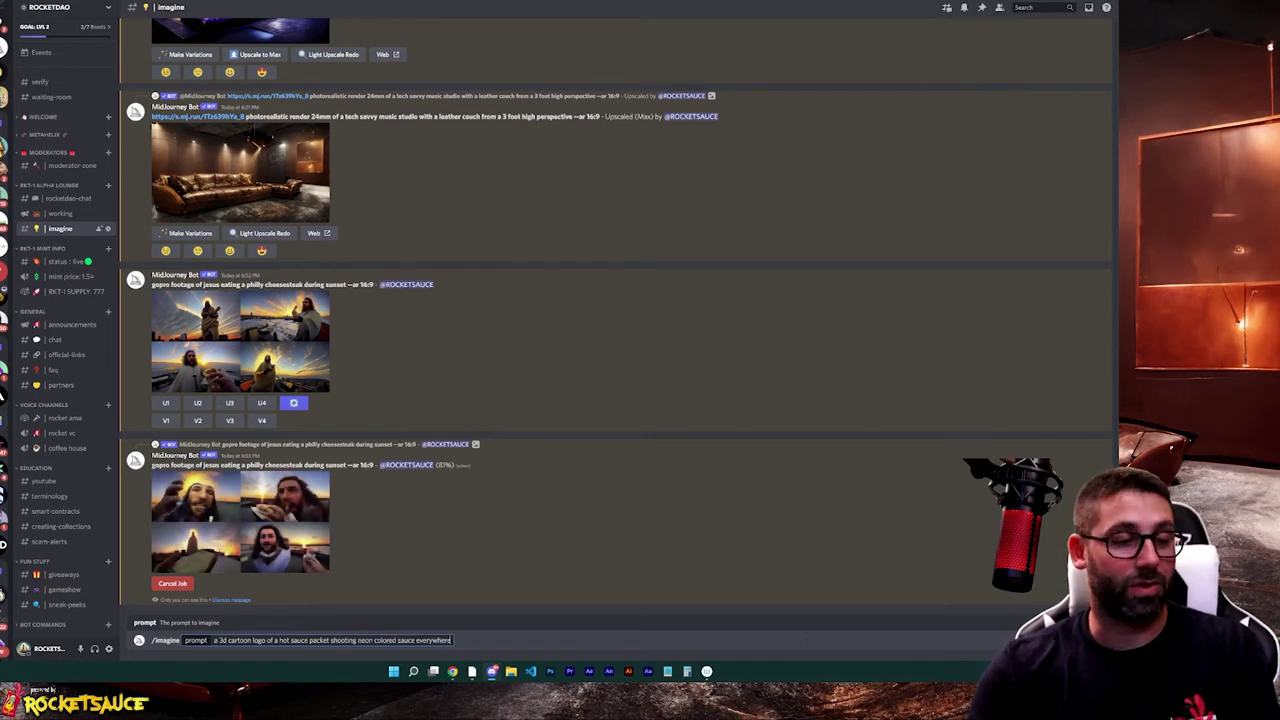
{"action": "key", "text": "End"}
{"action": "type", "text": "bac"}
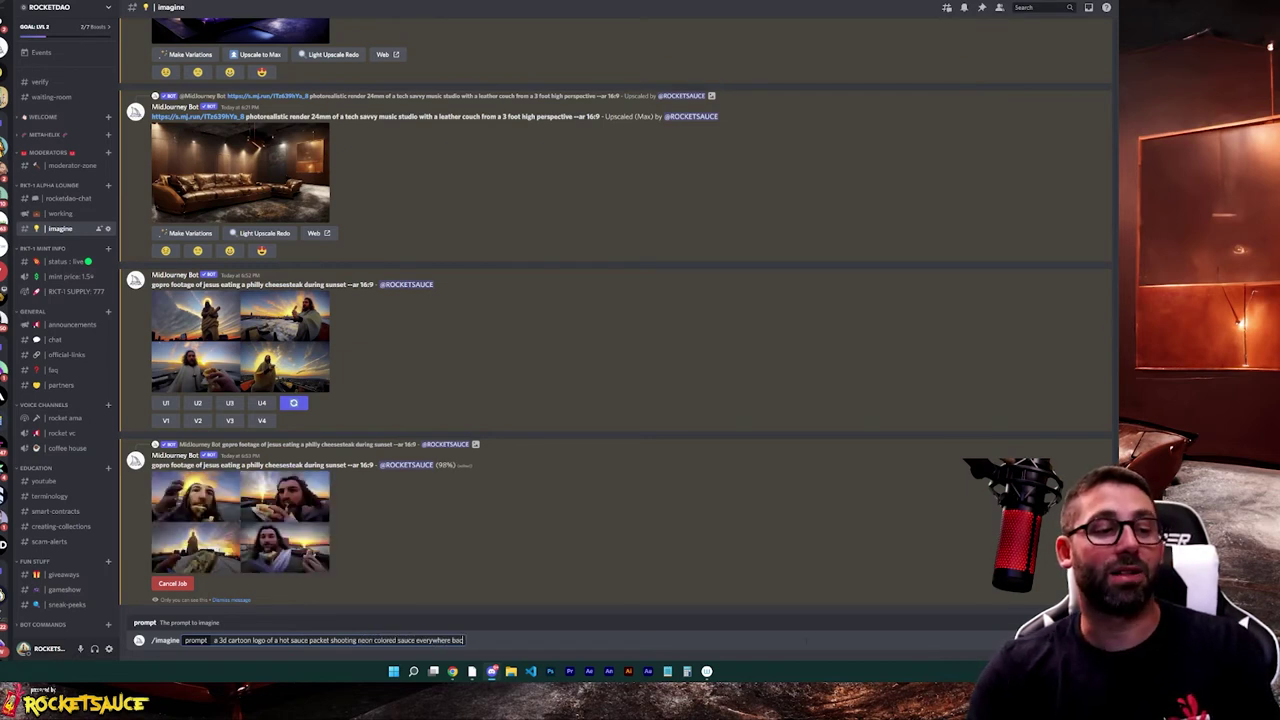
{"action": "type", "text": "klit"}
{"action": "key", "text": "BackSpace"}
{"action": "key", "text": "BackSpace"}
{"action": "key", "text": "BackSpace"}
{"action": "key", "text": "BackSpace"}
{"action": "key", "text": "BackSpace"}
{"action": "key", "text": "BackSpace"}
{"action": "key", "text": "BackSpace"}
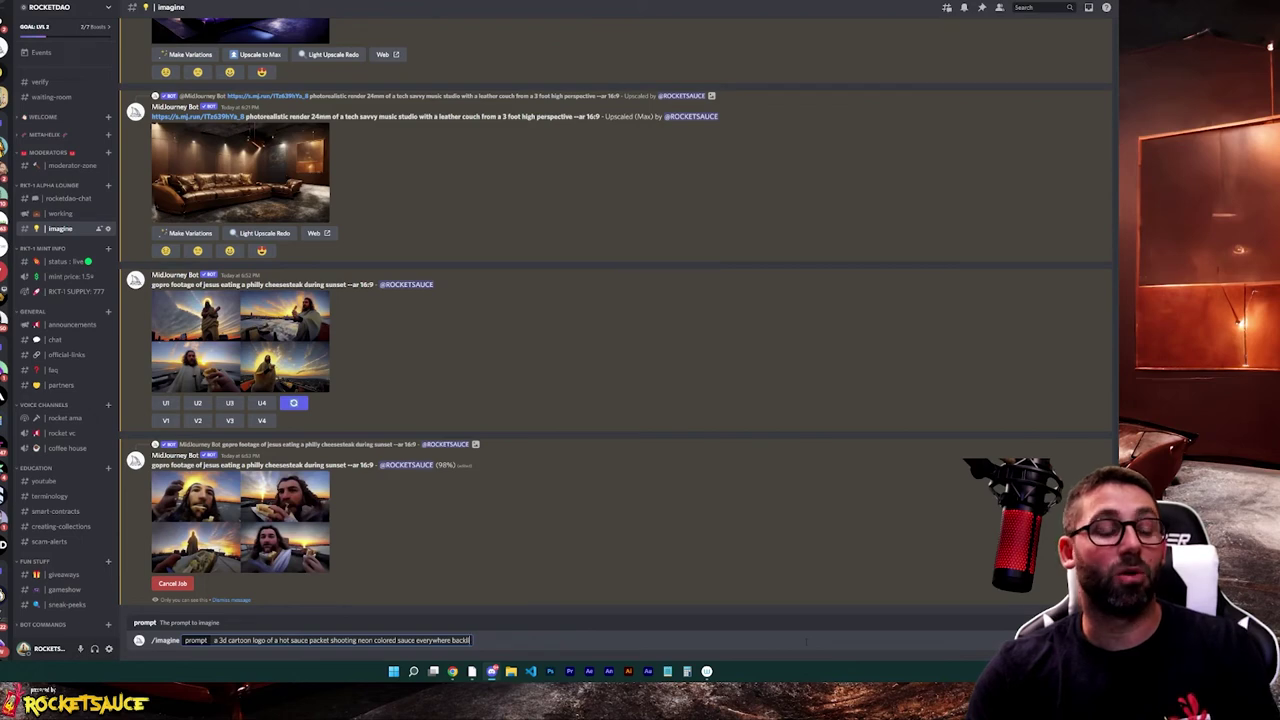
{"action": "type", "text": "drama"}
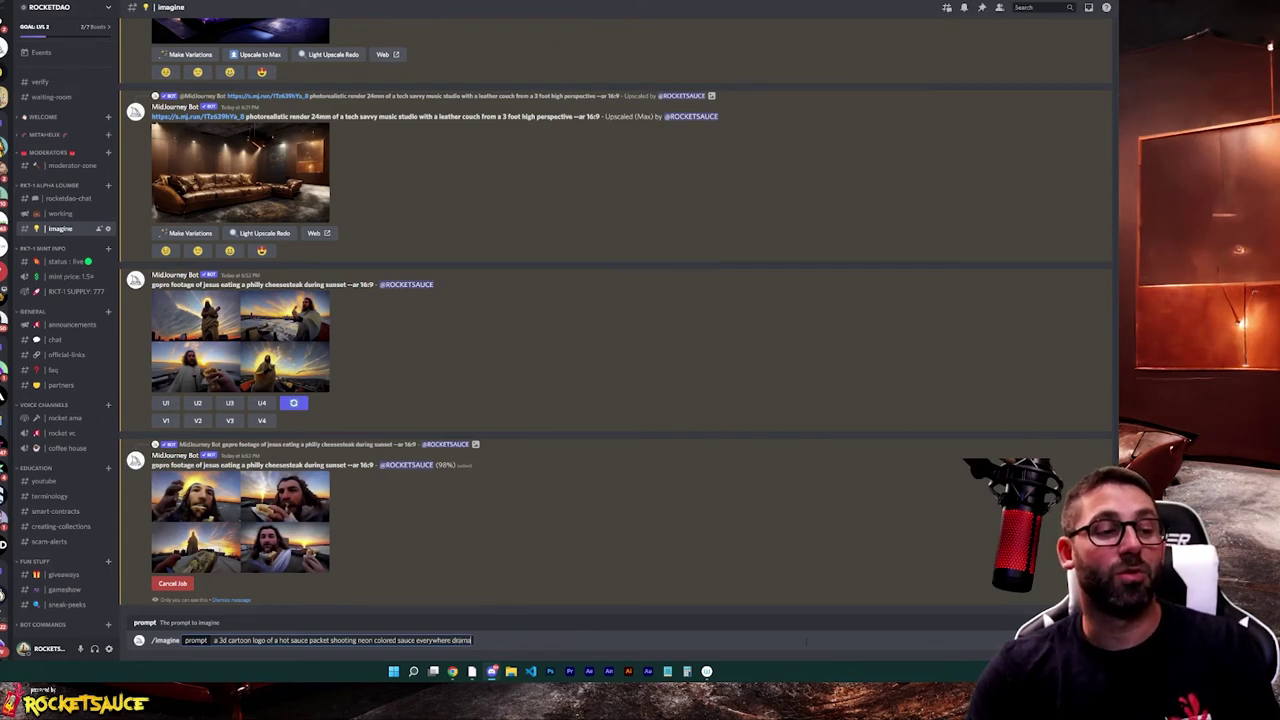
{"action": "type", "text": "tic backlit lighting"}
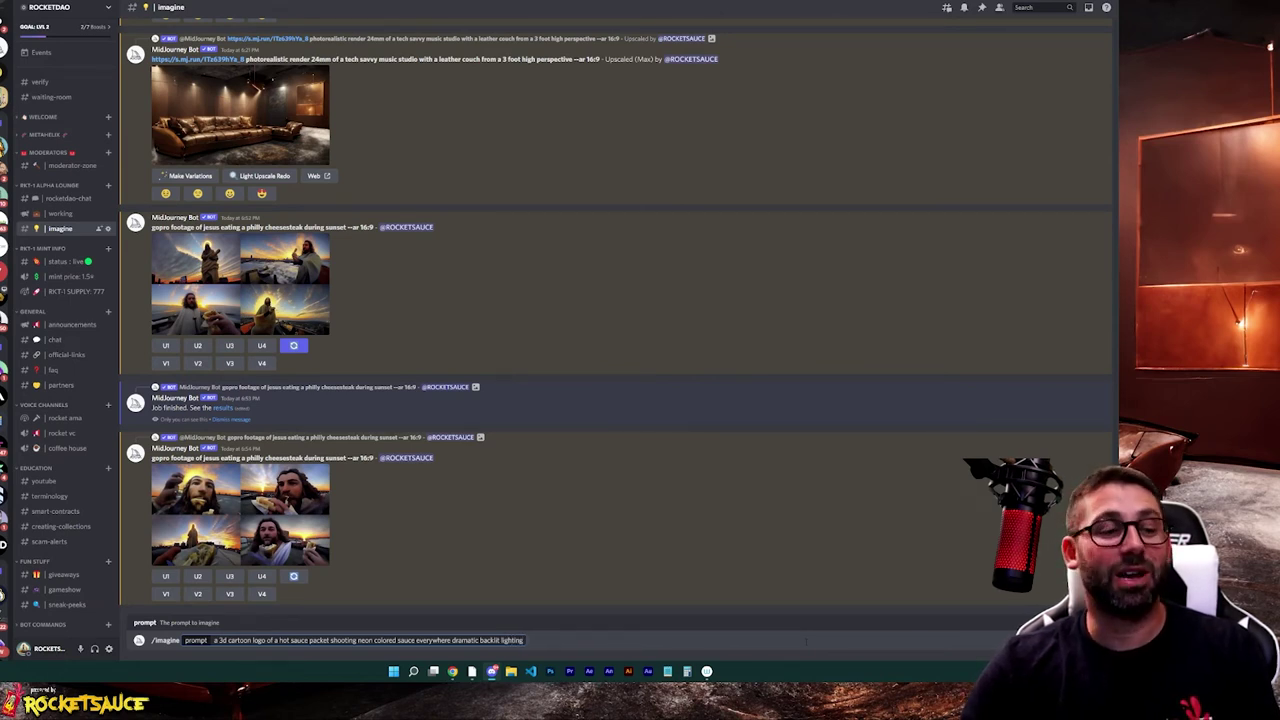
{"action": "key", "text": "Return"}
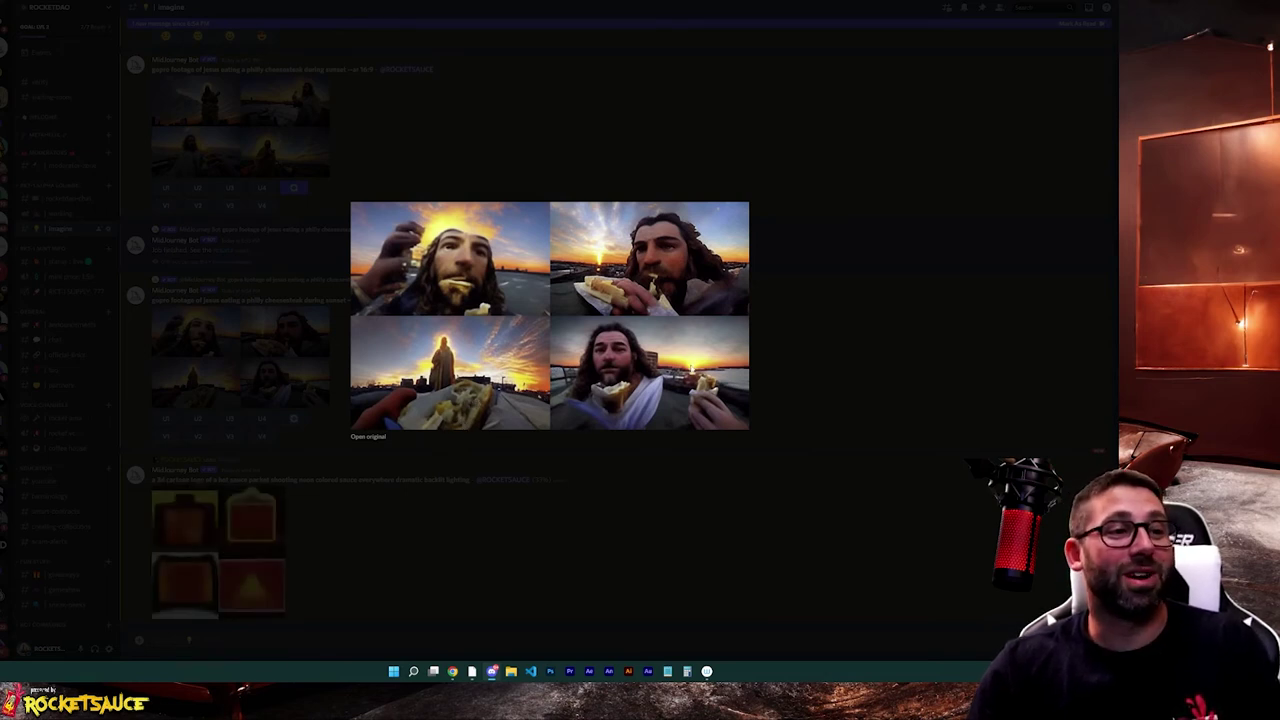
- Close the Jesus preview and enlarge the finished hot sauce packet logo grid
{"action": "left_click", "coordinate": [864, 370]}
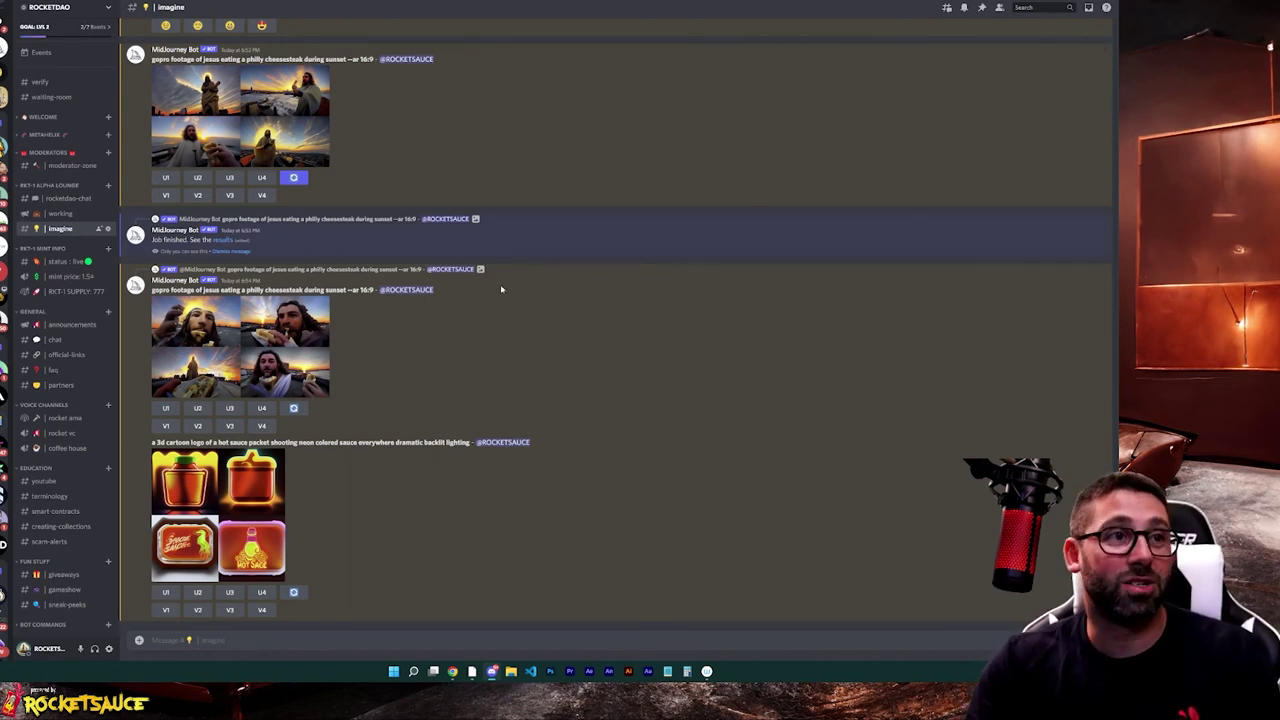
{"action": "left_click", "coordinate": [243, 503]}
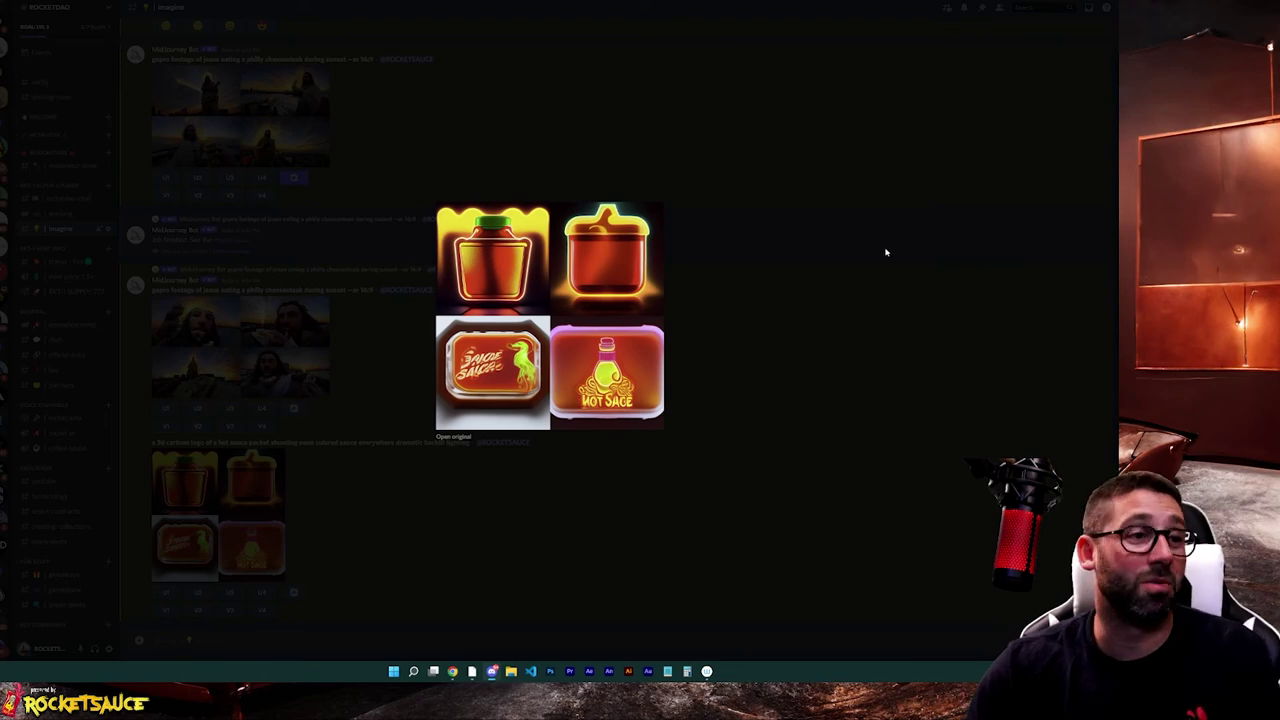
{"action": "left_click", "coordinate": [726, 231]}
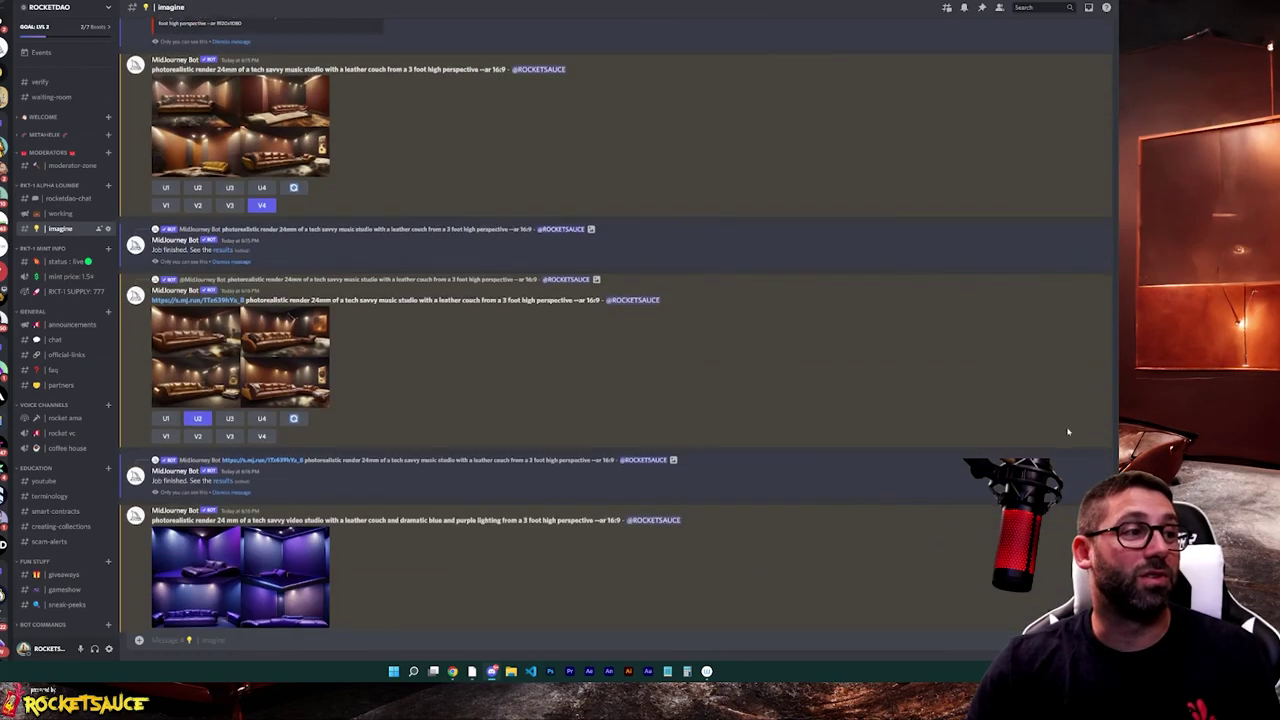
{"action": "scroll", "coordinate": [1080, 275], "scroll_direction": "up", "scroll_amount": 20}
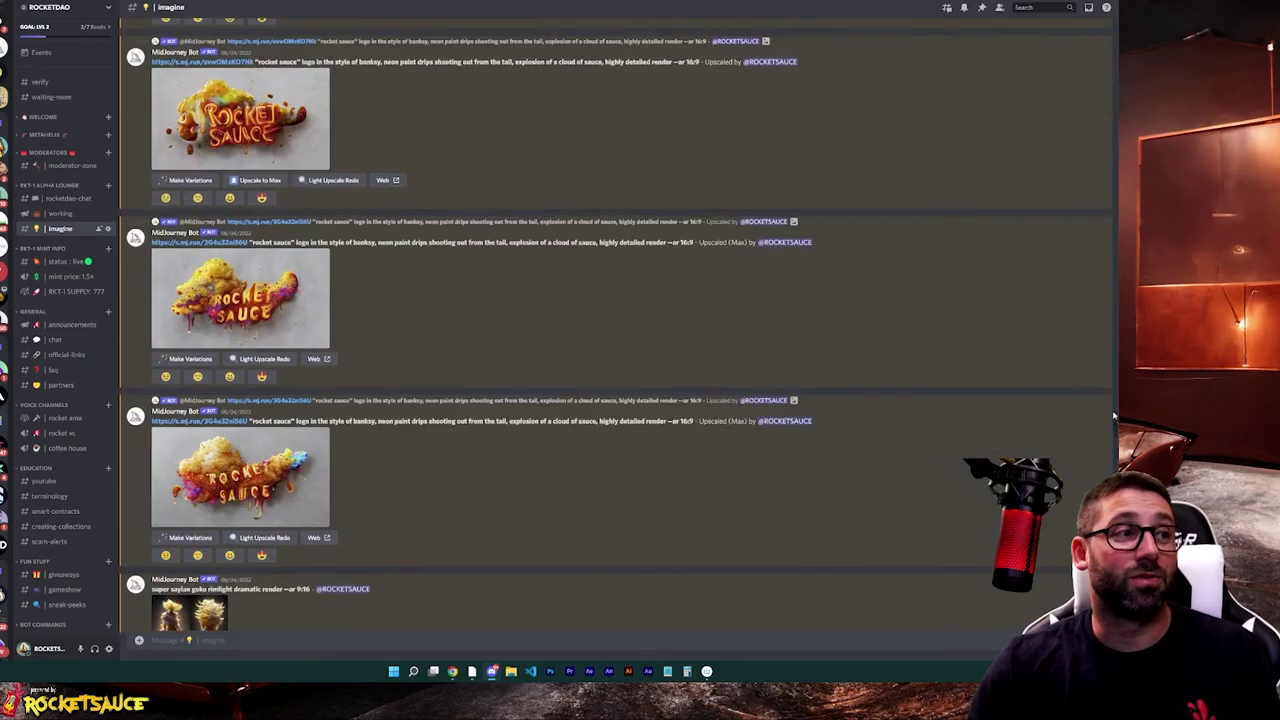
{"action": "scroll", "coordinate": [1080, 272], "scroll_direction": "up", "scroll_amount": 15}
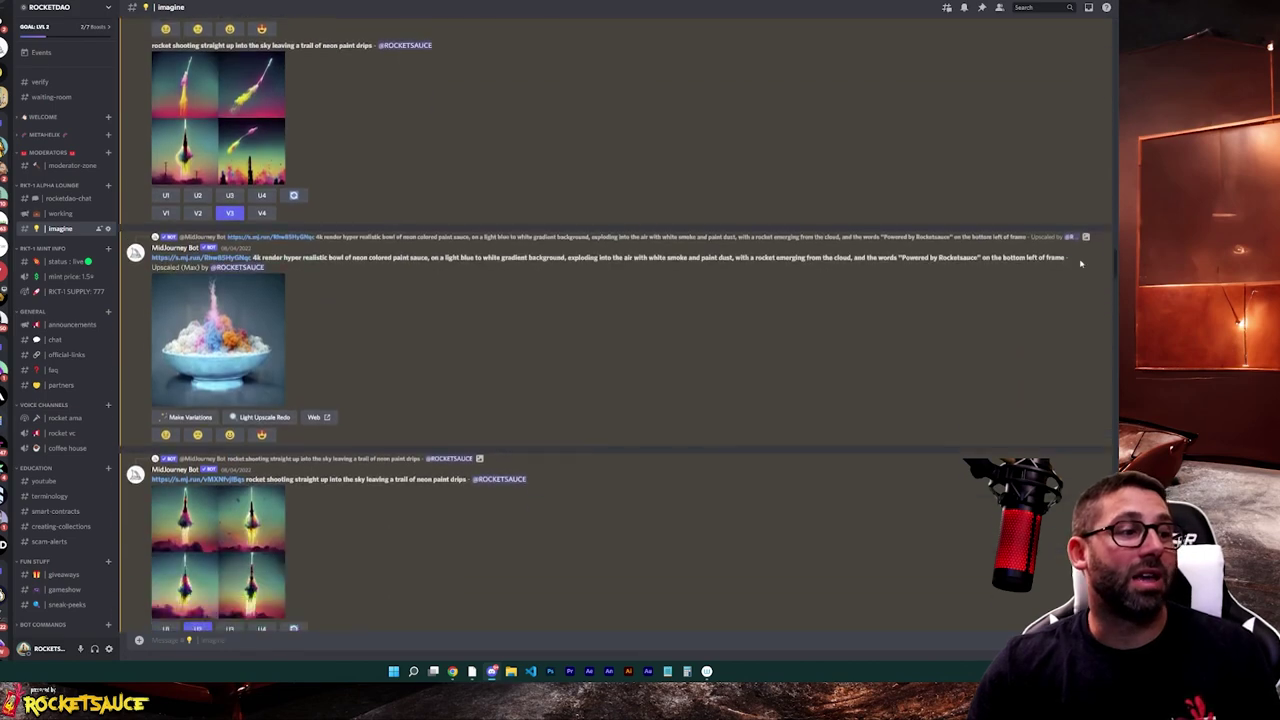
{"action": "left_click", "coordinate": [204, 285]}
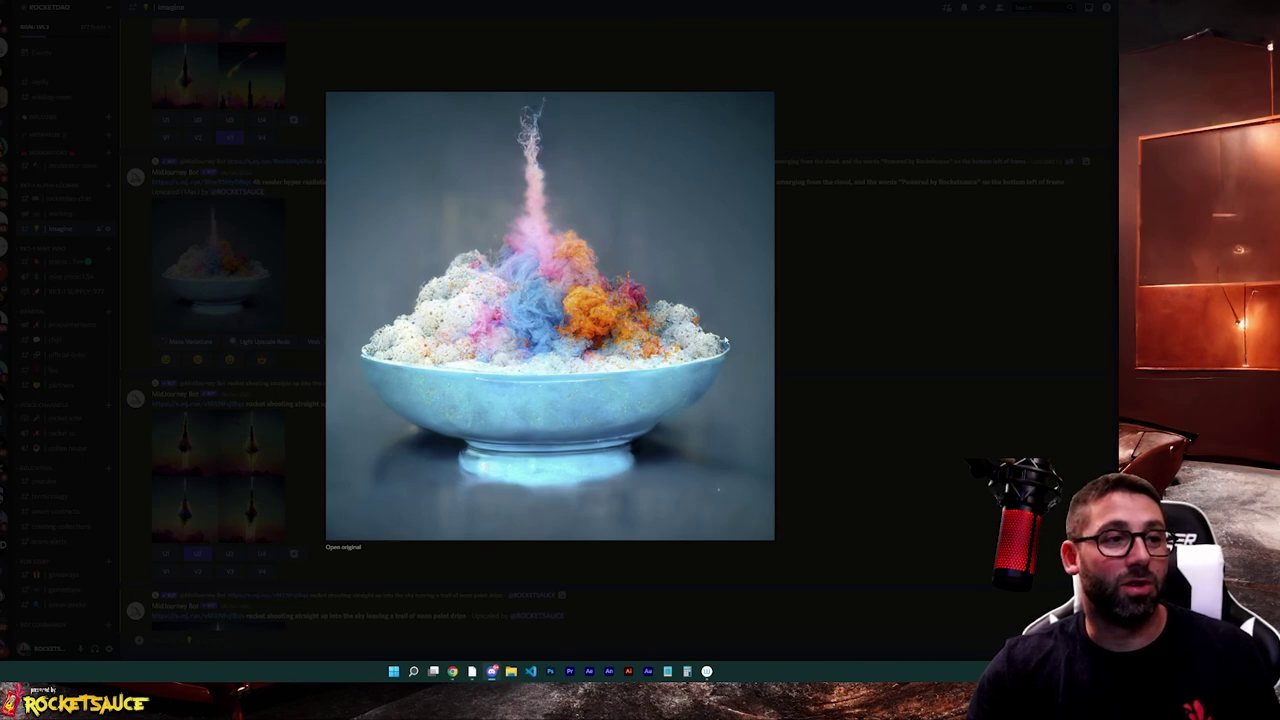
{"action": "left_click", "coordinate": [955, 247]}
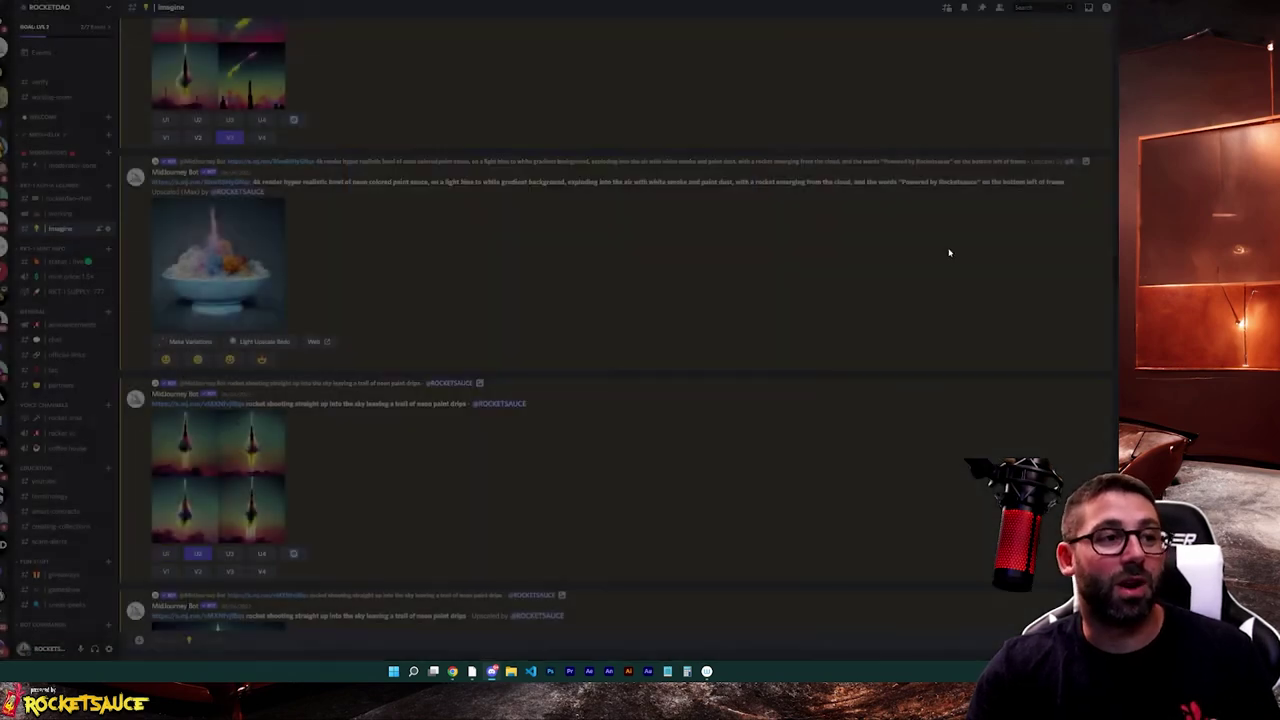
{"action": "left_click", "coordinate": [204, 508]}
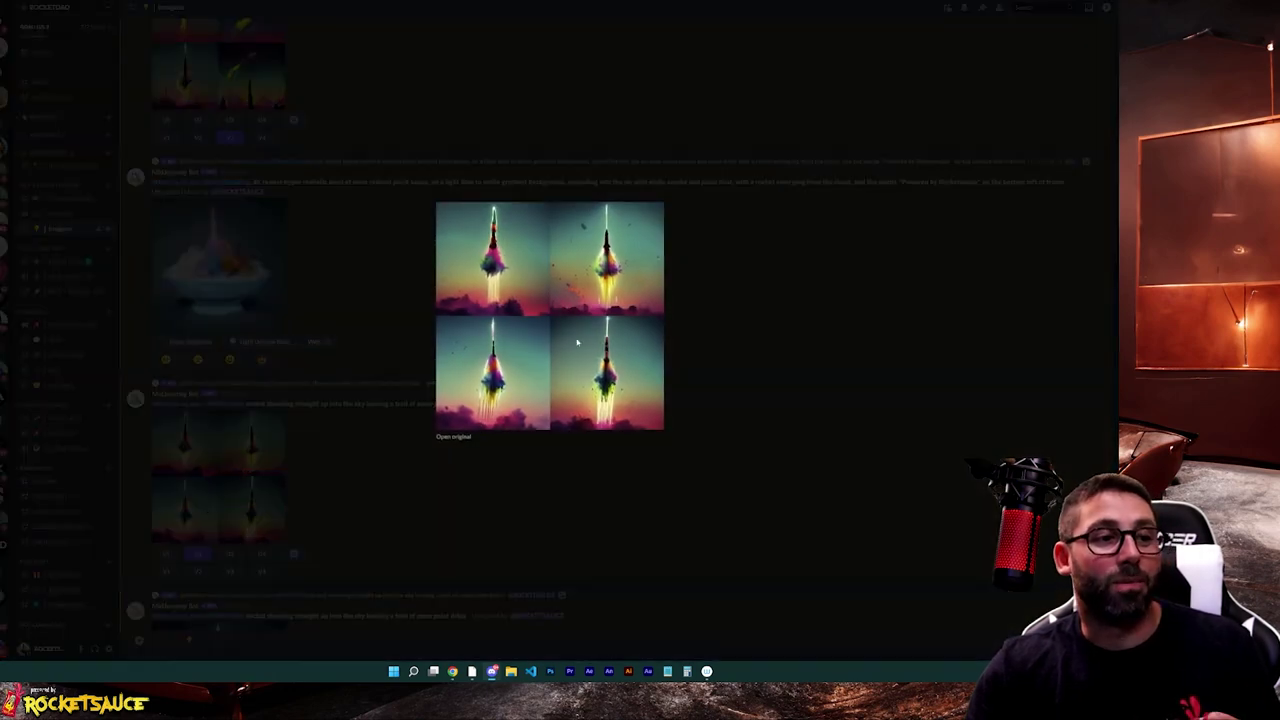
{"action": "left_click", "coordinate": [936, 245]}
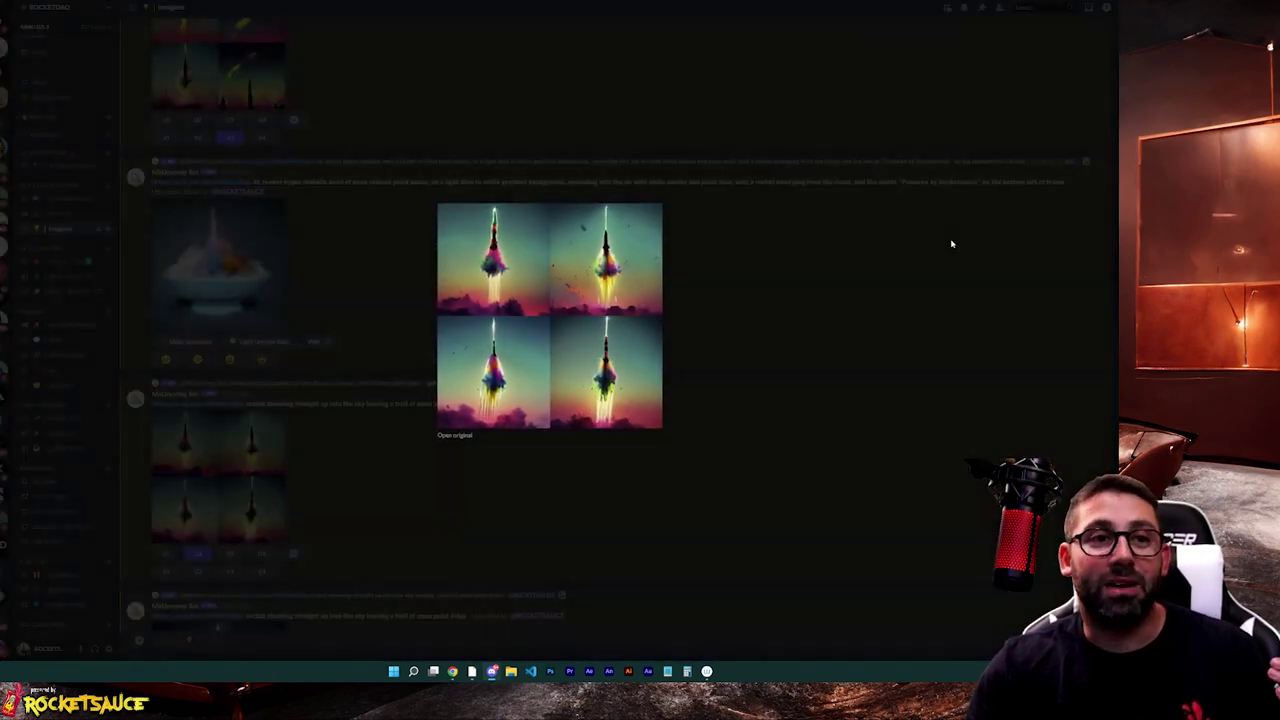
{"action": "scroll", "coordinate": [1113, 273], "scroll_direction": "up", "scroll_amount": 3}
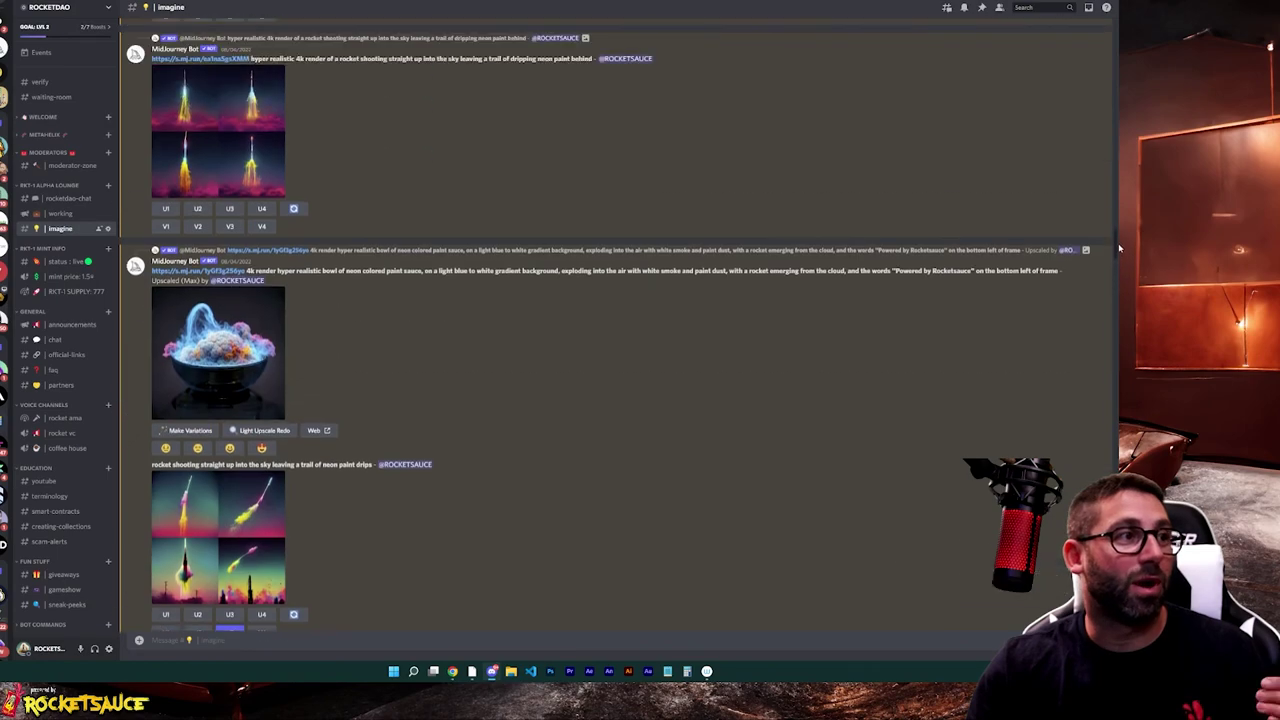
{"action": "scroll", "coordinate": [1113, 273], "scroll_direction": "up", "scroll_amount": 10}
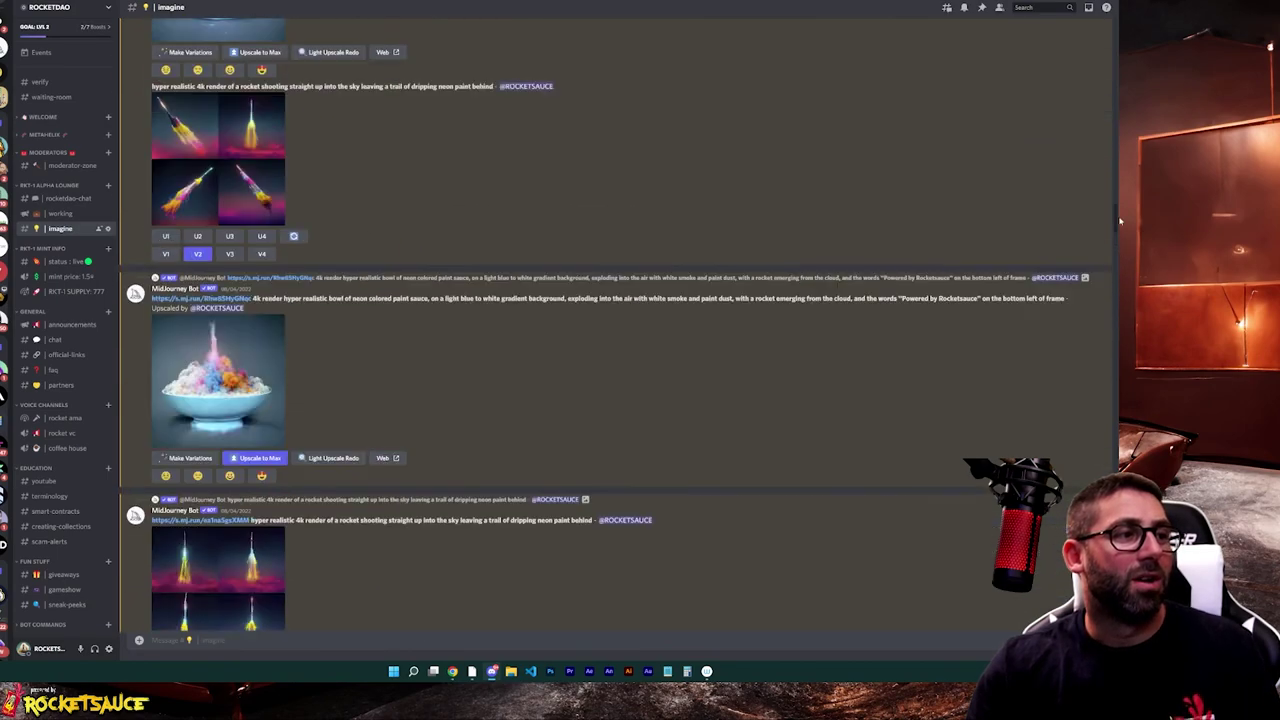
{"action": "scroll", "coordinate": [1113, 273], "scroll_direction": "up", "scroll_amount": 12}
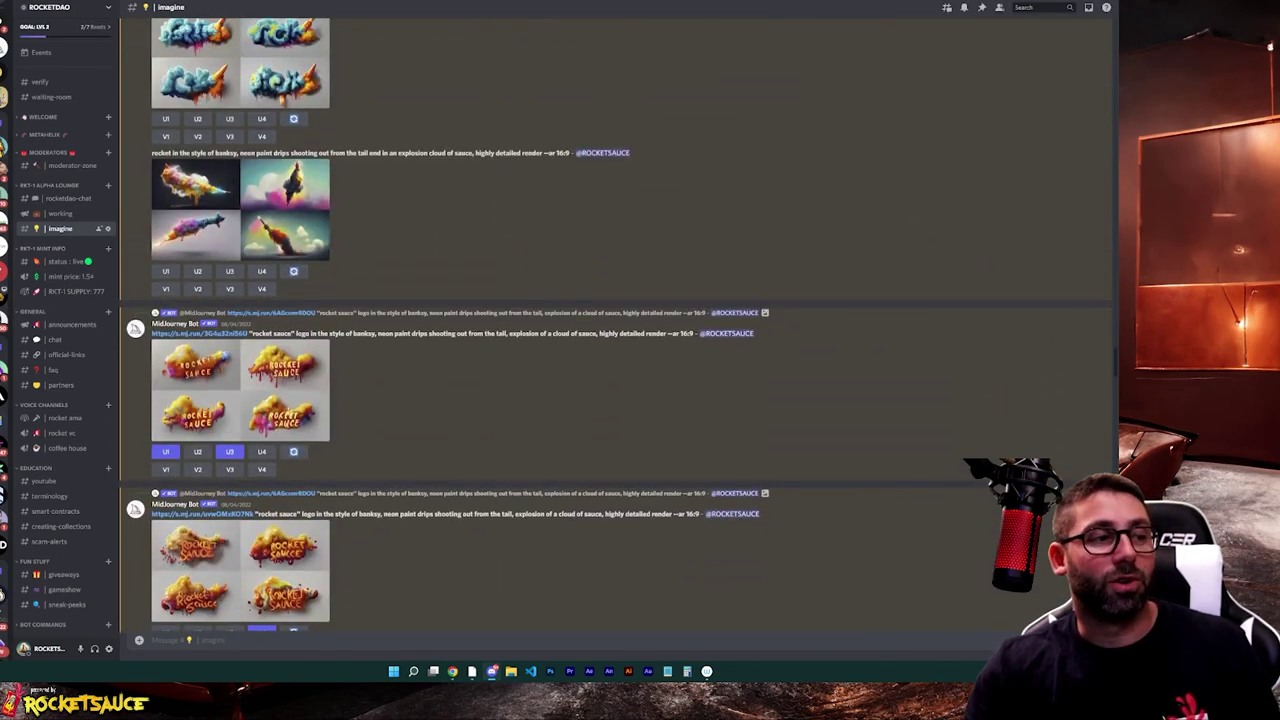